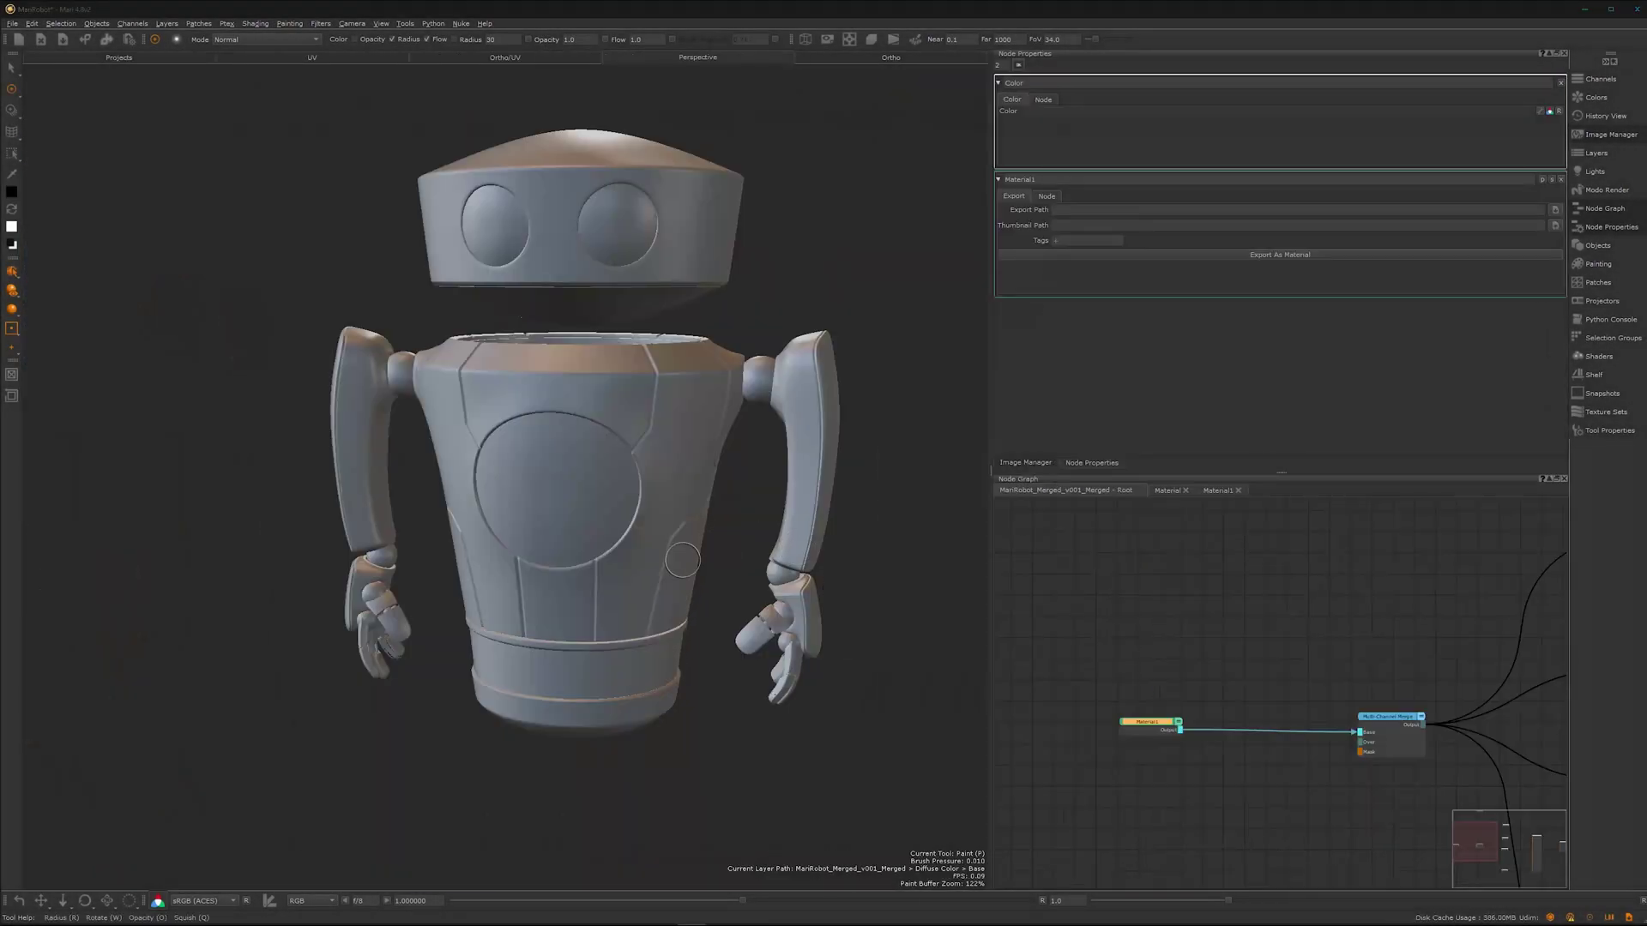
mouse_move(698, 577)
left_mouse_down("alt")
mouse_move(672, 665)
mouse_move(622, 674)
mouse_move(622, 645)
left_mouse_up("alt")
mouse_move(640, 633)
right_mouse_down("alt")
mouse_move(692, 629)
mouse_move(670, 646)
right_mouse_up("alt")
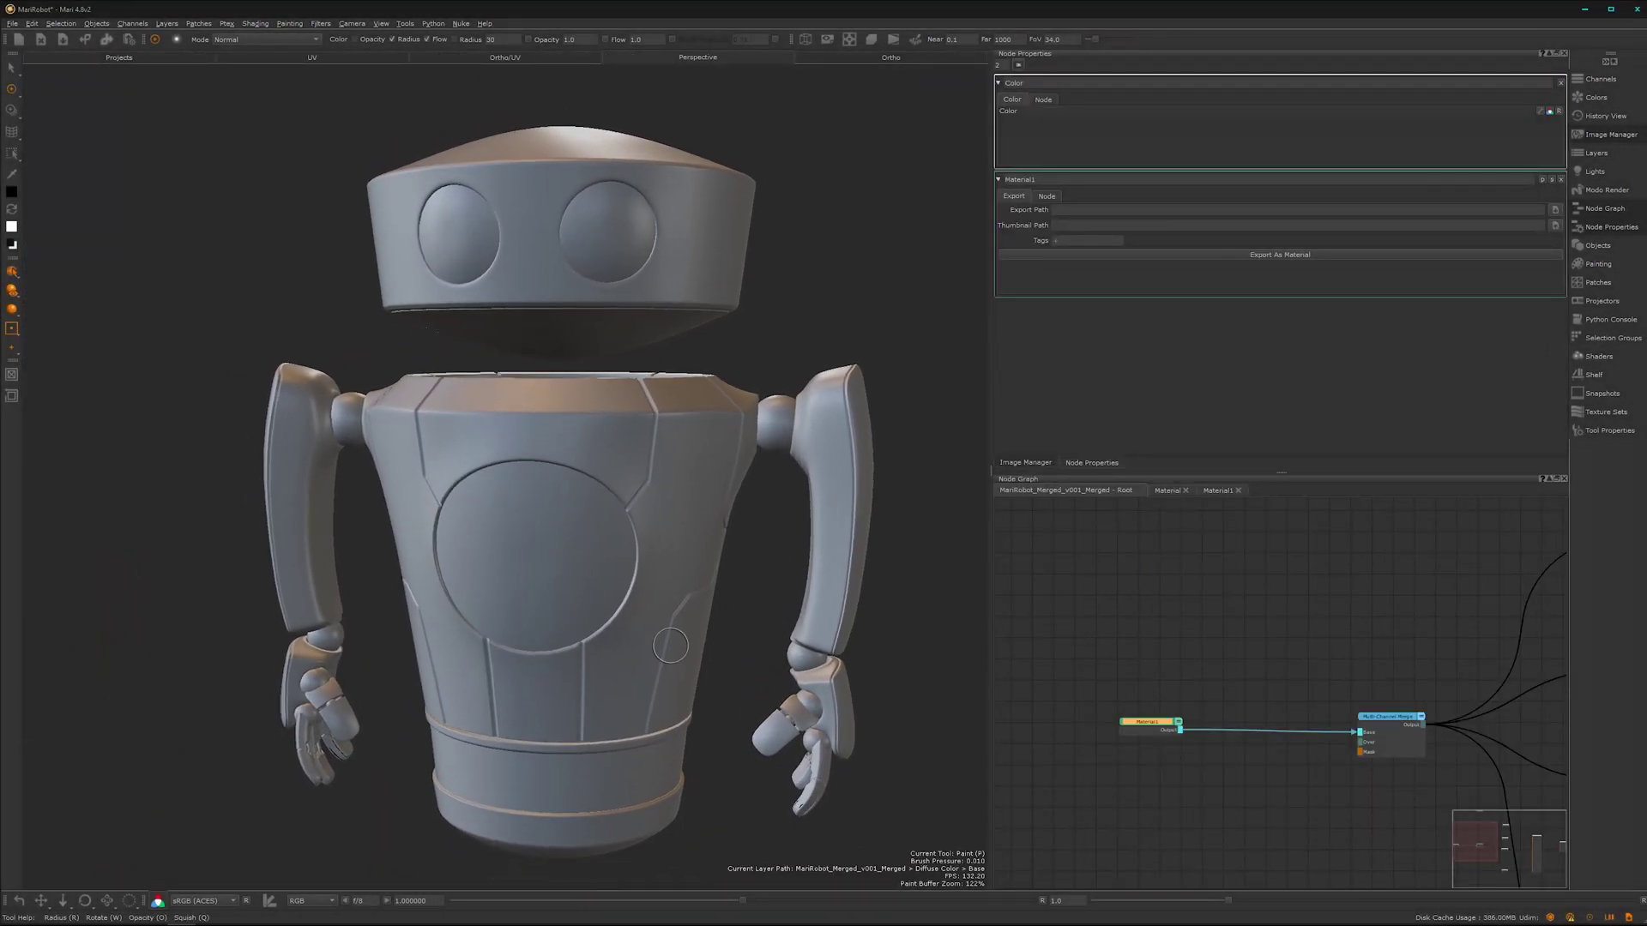
middle_click_drag(670, 645, 592, 566)
scroll(1365, 708, "up", 2)
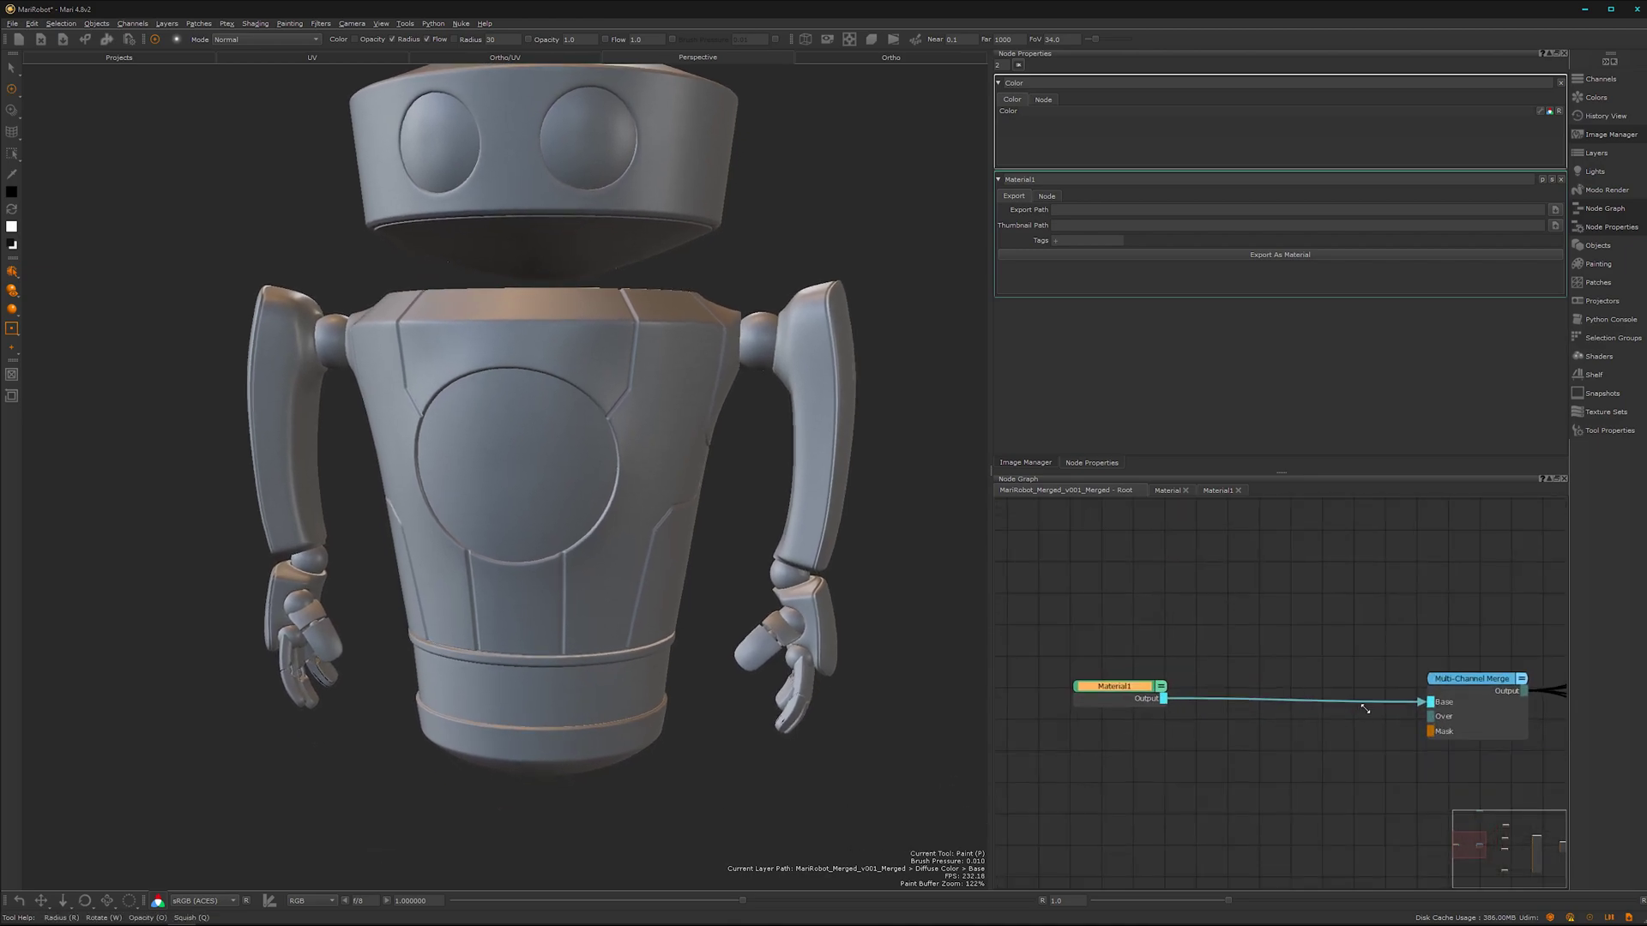
right_click_drag(1365, 709, 1383, 715, "alt")
middle_click_drag(1247, 748, 1336, 749)
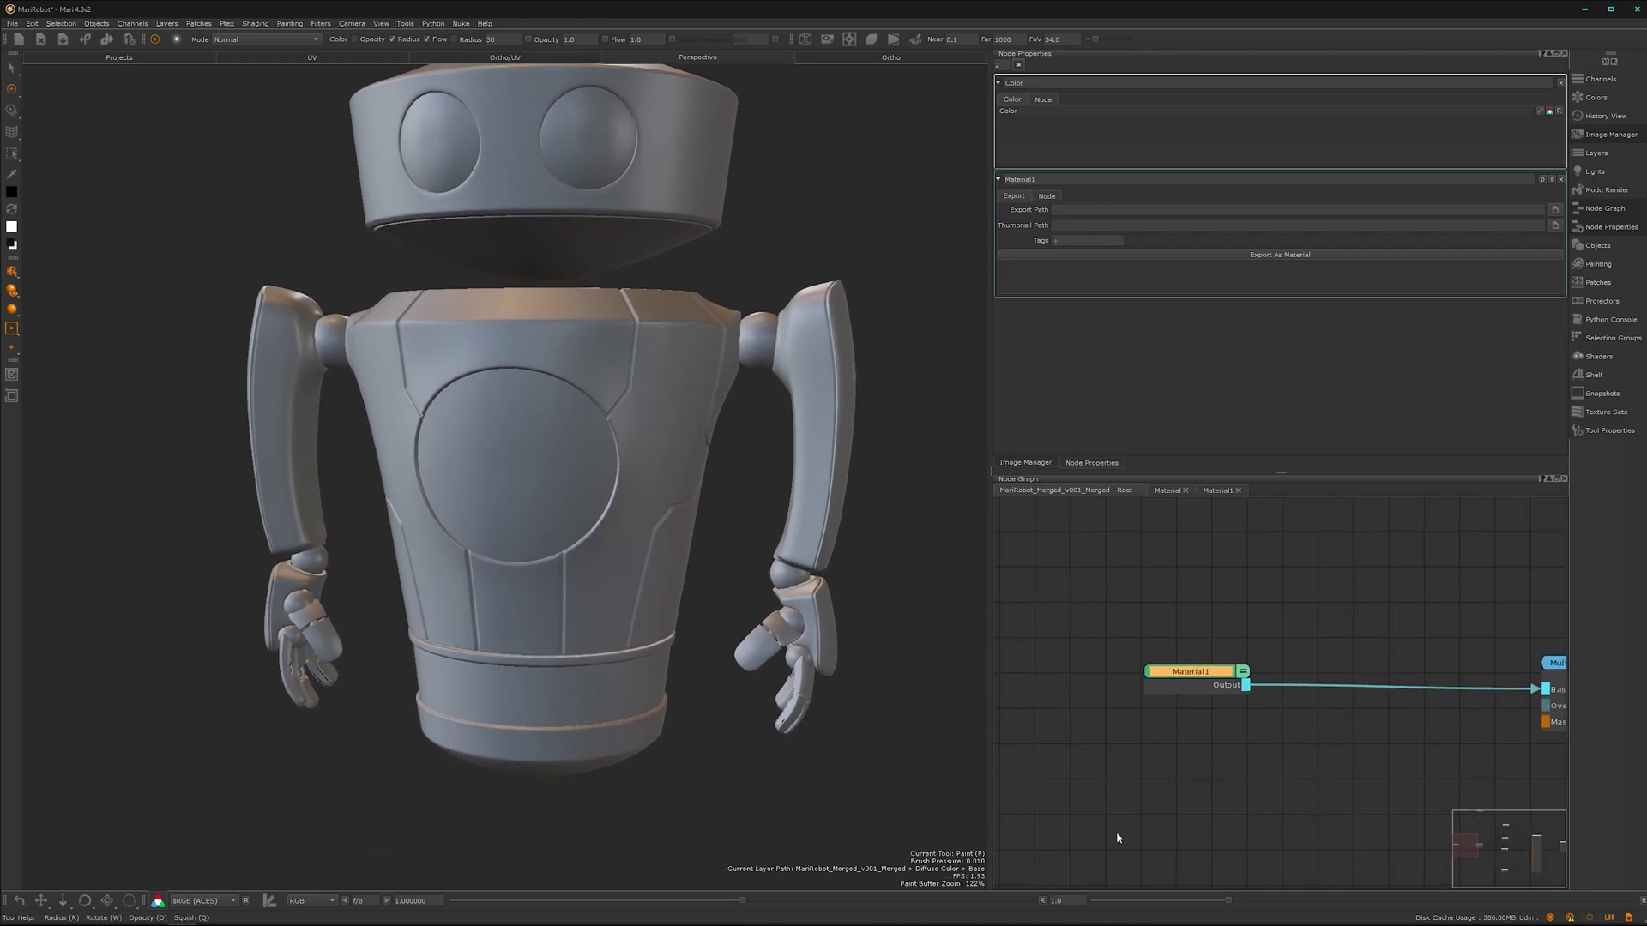
mouse_move(678, 630)
left_mouse_down("alt")
mouse_move(838, 628)
mouse_move(678, 624)
mouse_move(598, 663)
mouse_move(633, 632)
mouse_move(595, 578)
mouse_move(625, 638)
left_mouse_up("alt")
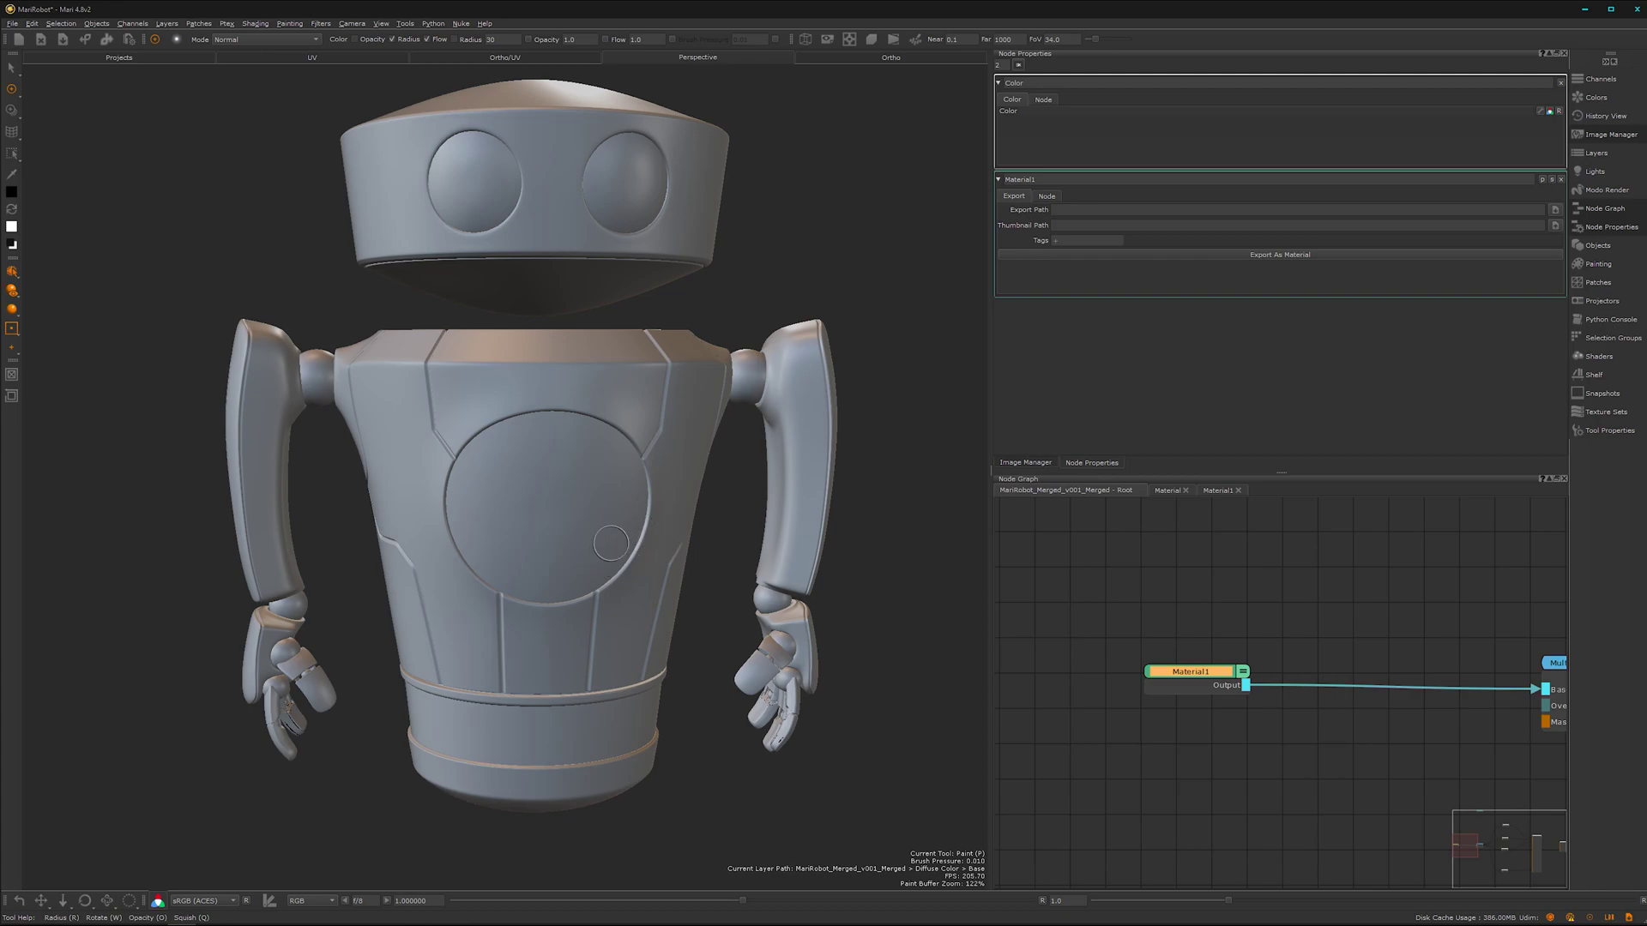
middle_click_drag(624, 541, 640, 569, "alt")
mouse_move(640, 570)
left_mouse_down("alt")
mouse_move(592, 558)
mouse_move(645, 585)
mouse_move(572, 617)
left_mouse_up("alt")
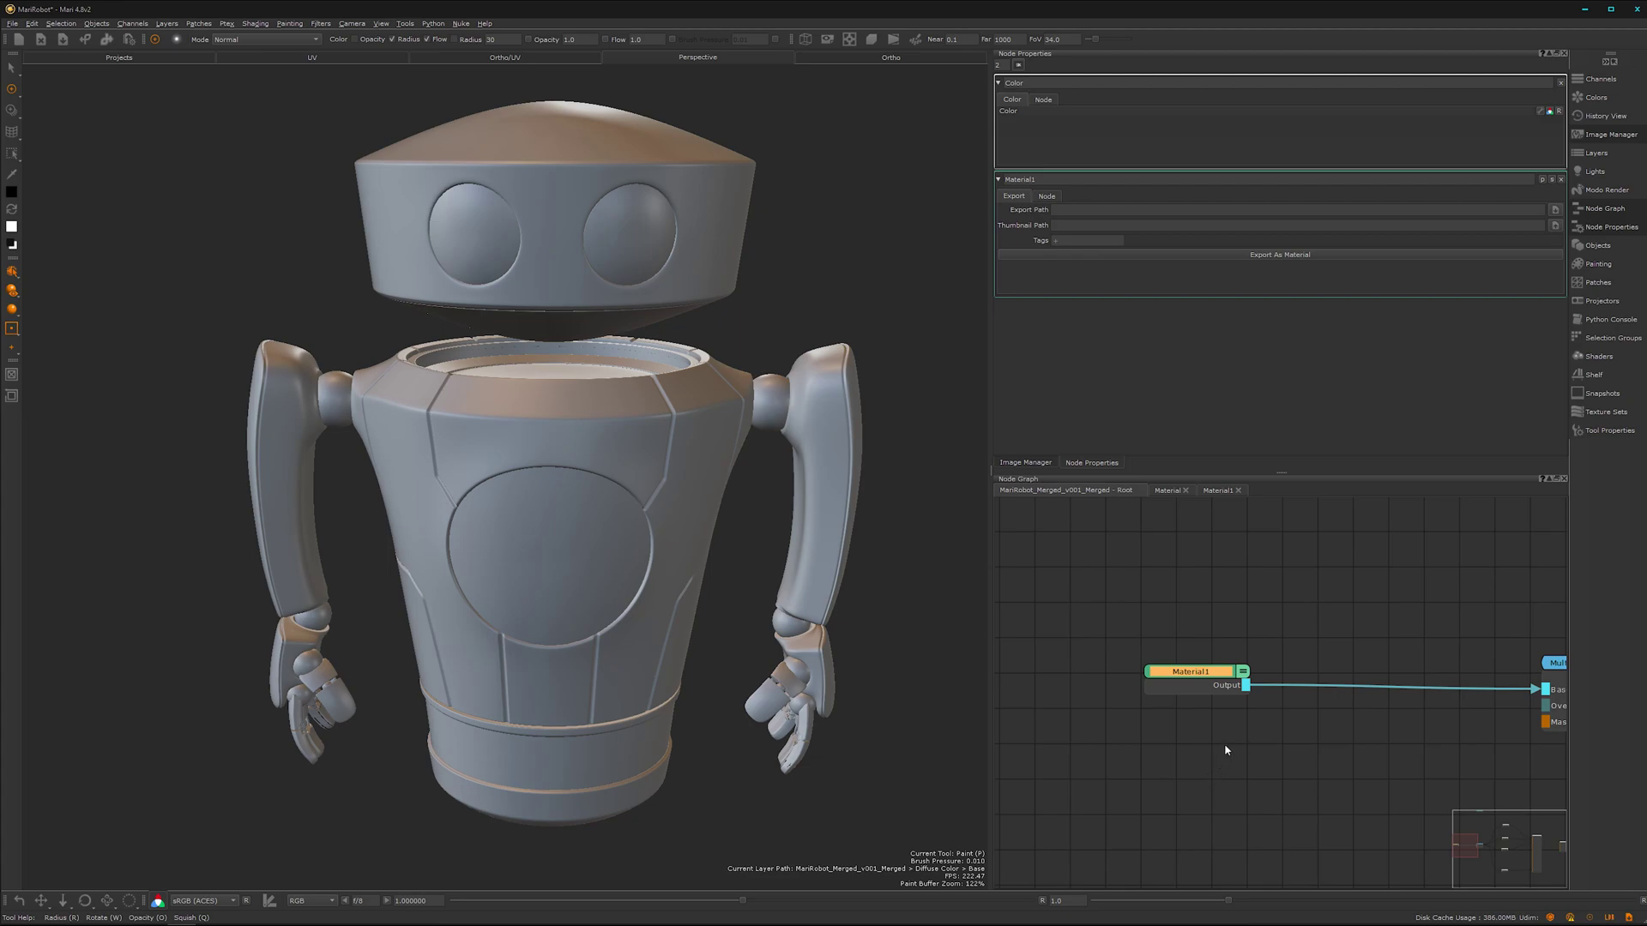
Step: Rename the Material1 node to Metal and close the leftover Material group graph
scroll(1202, 769, "down", 2)
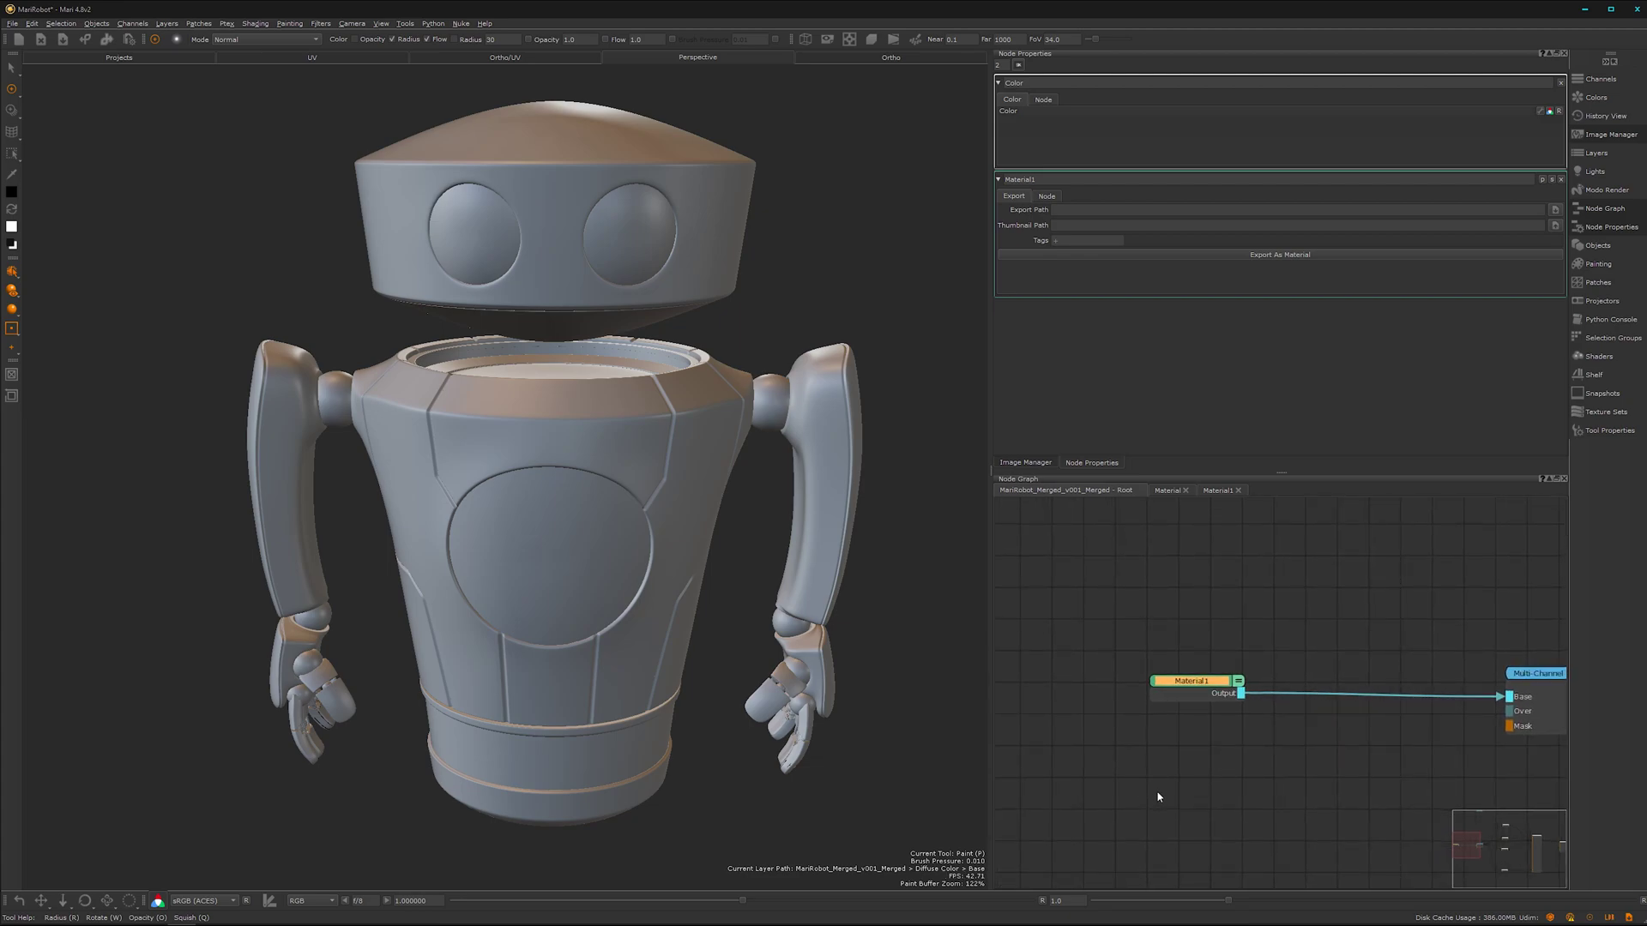
left_click(1182, 750)
left_click(1207, 688)
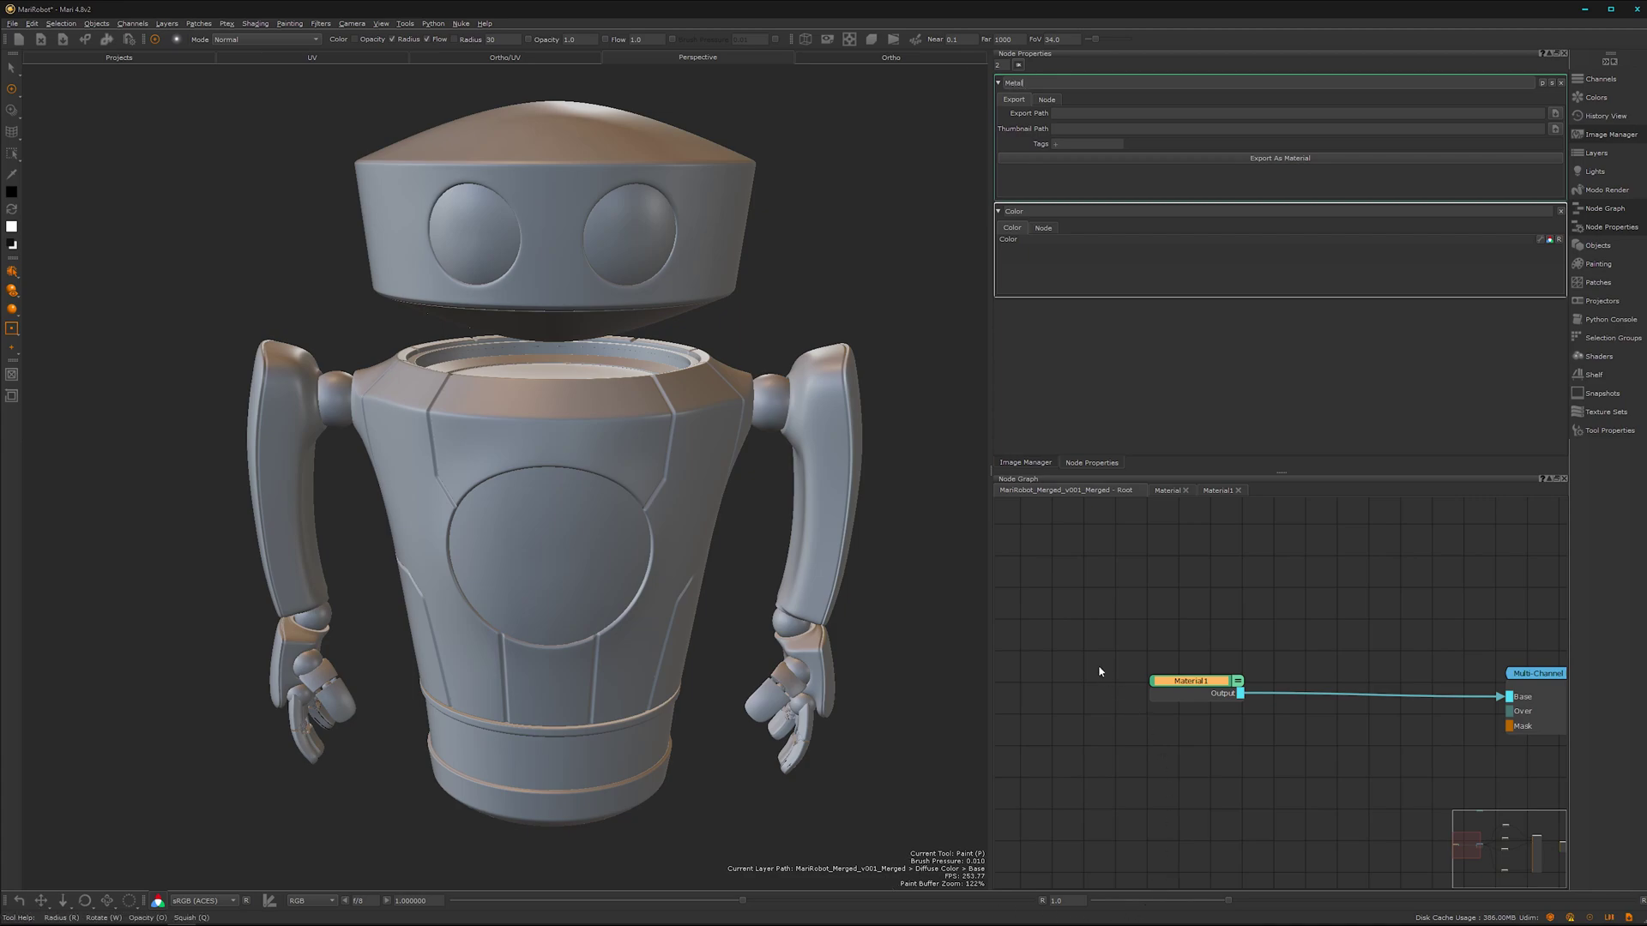
type("Metal")
key("Return")
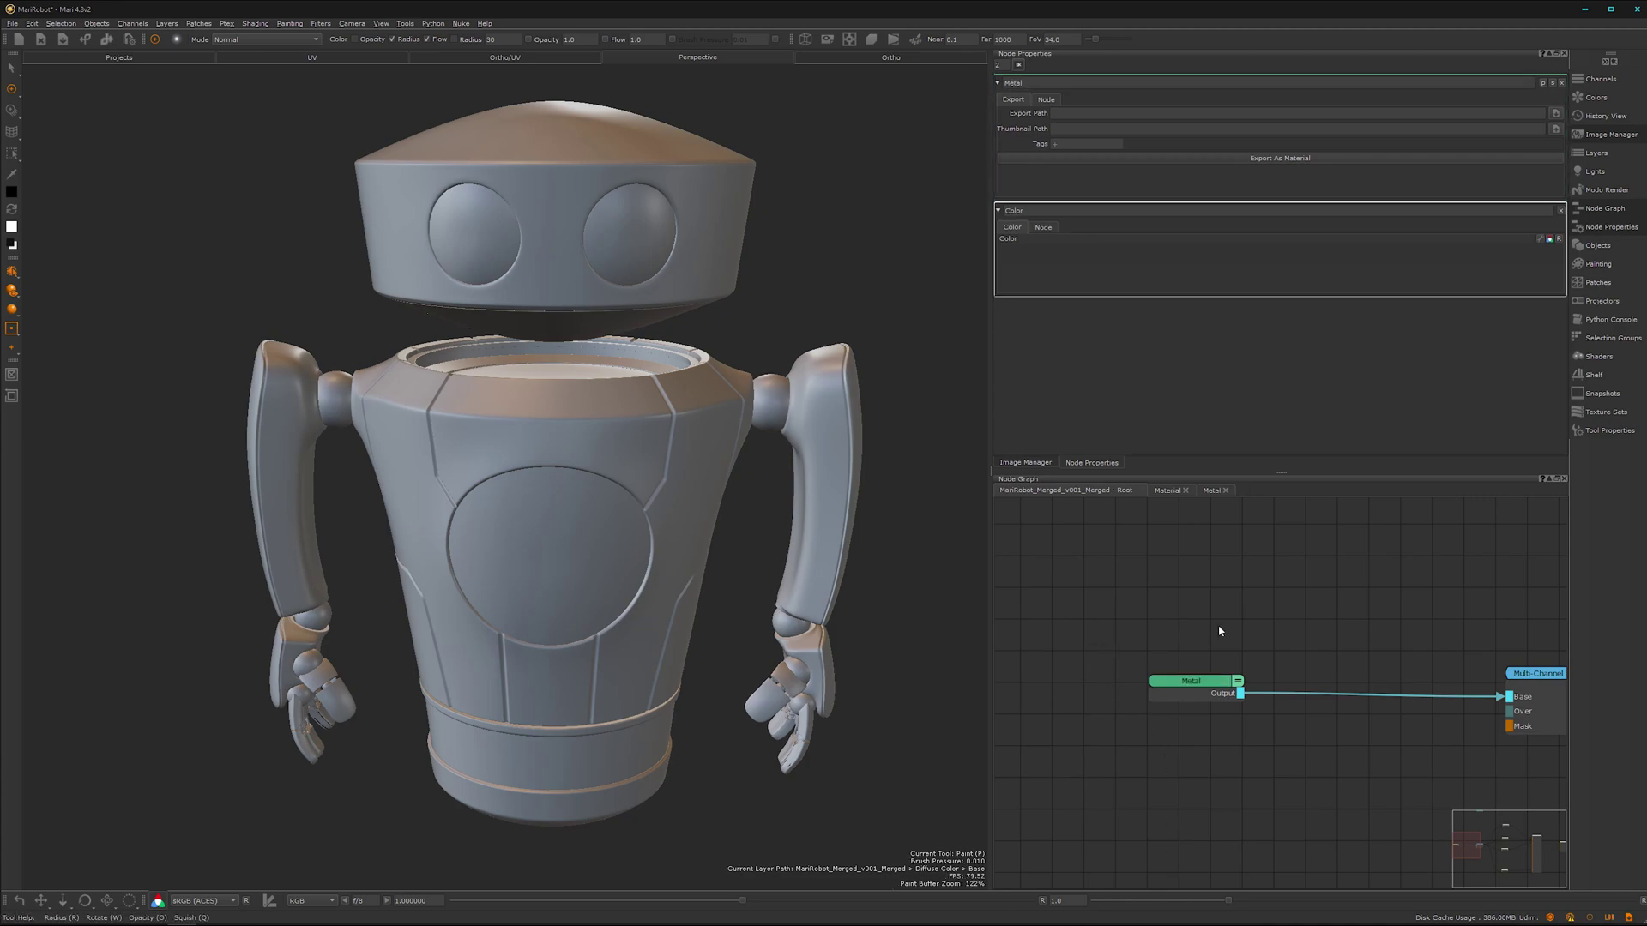
left_click(1186, 492)
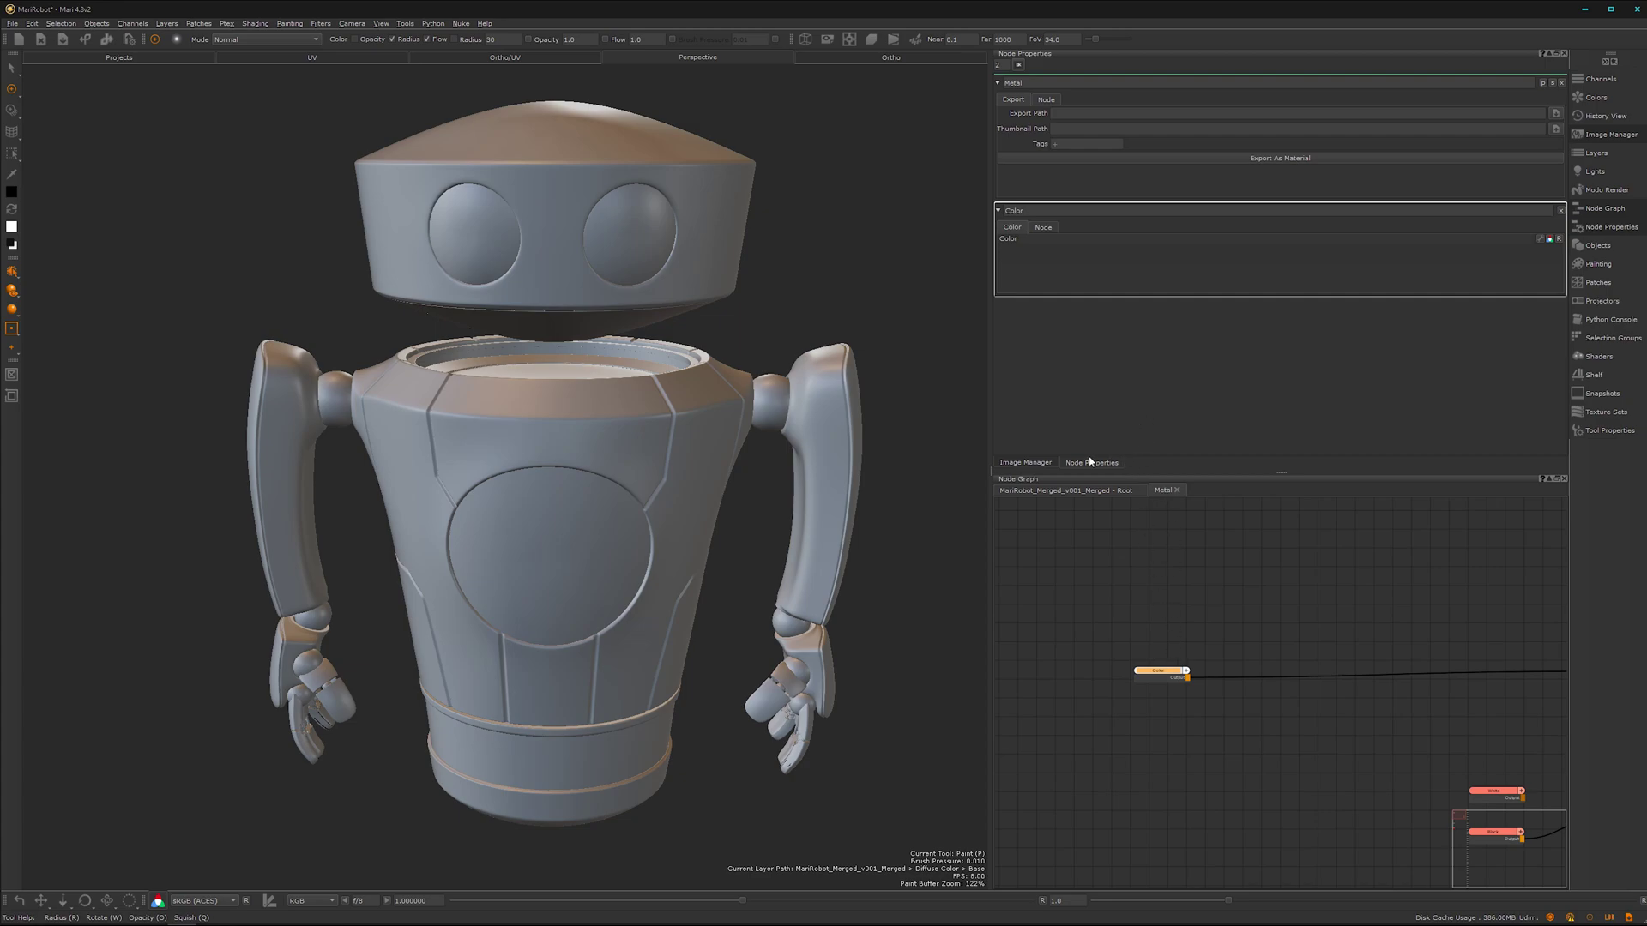
Step: Show the project's image collection, switch to the file explorer and open the Source folder inside MariRobot's Textures folder
left_click(1026, 463)
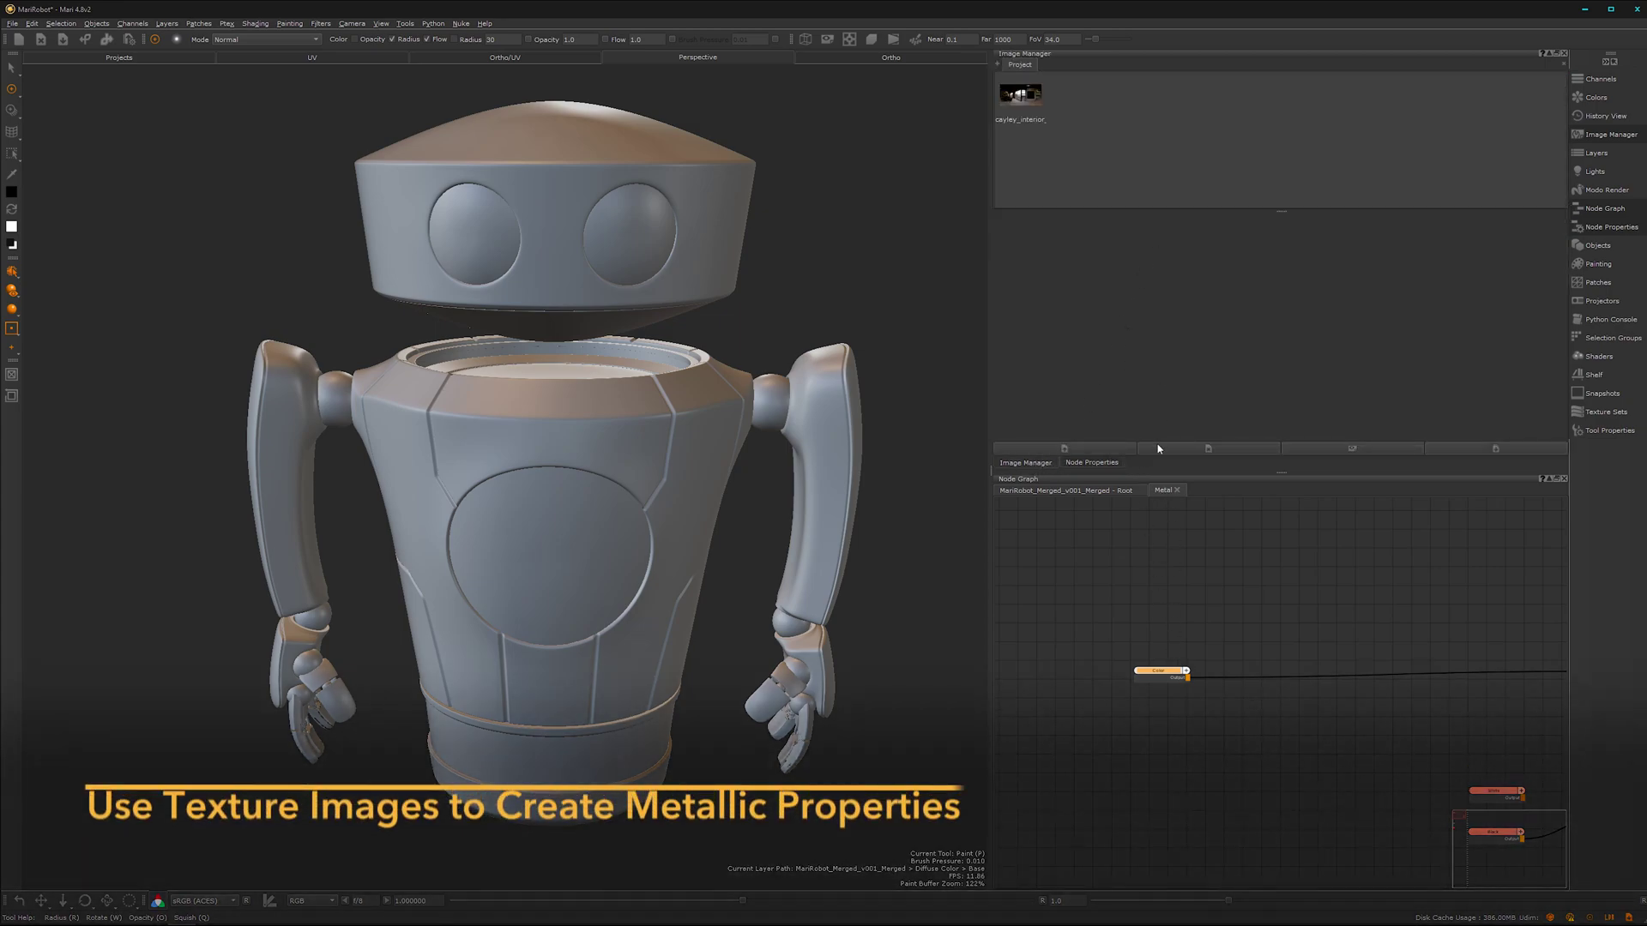
mouse_move(824, 925)
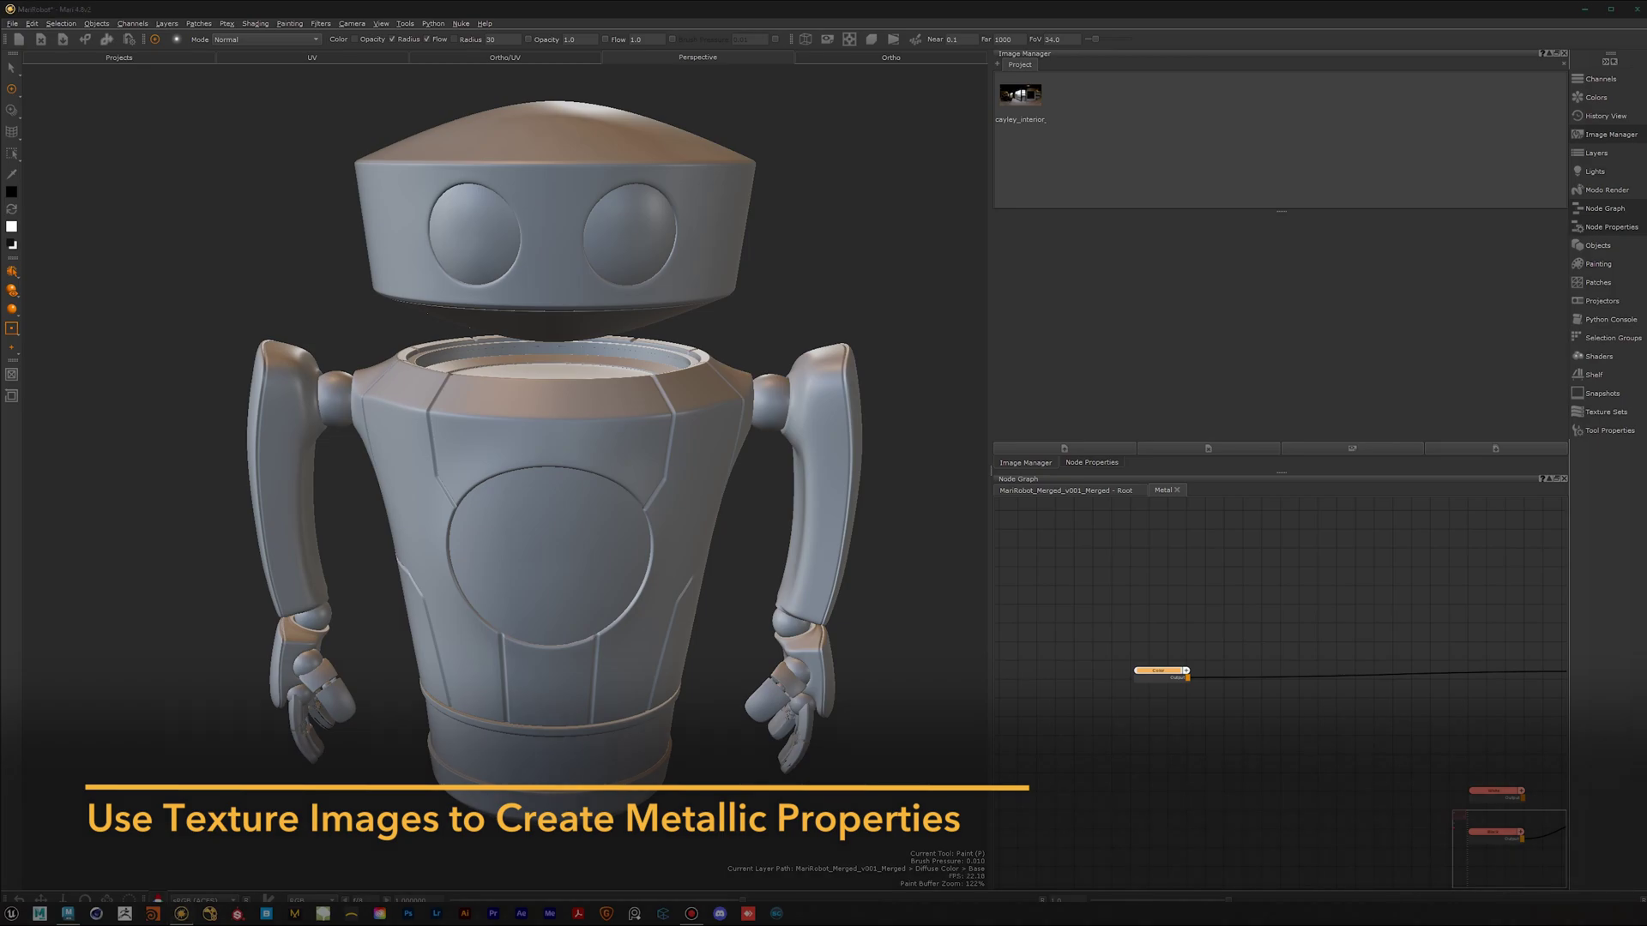
key("alt+Tab")
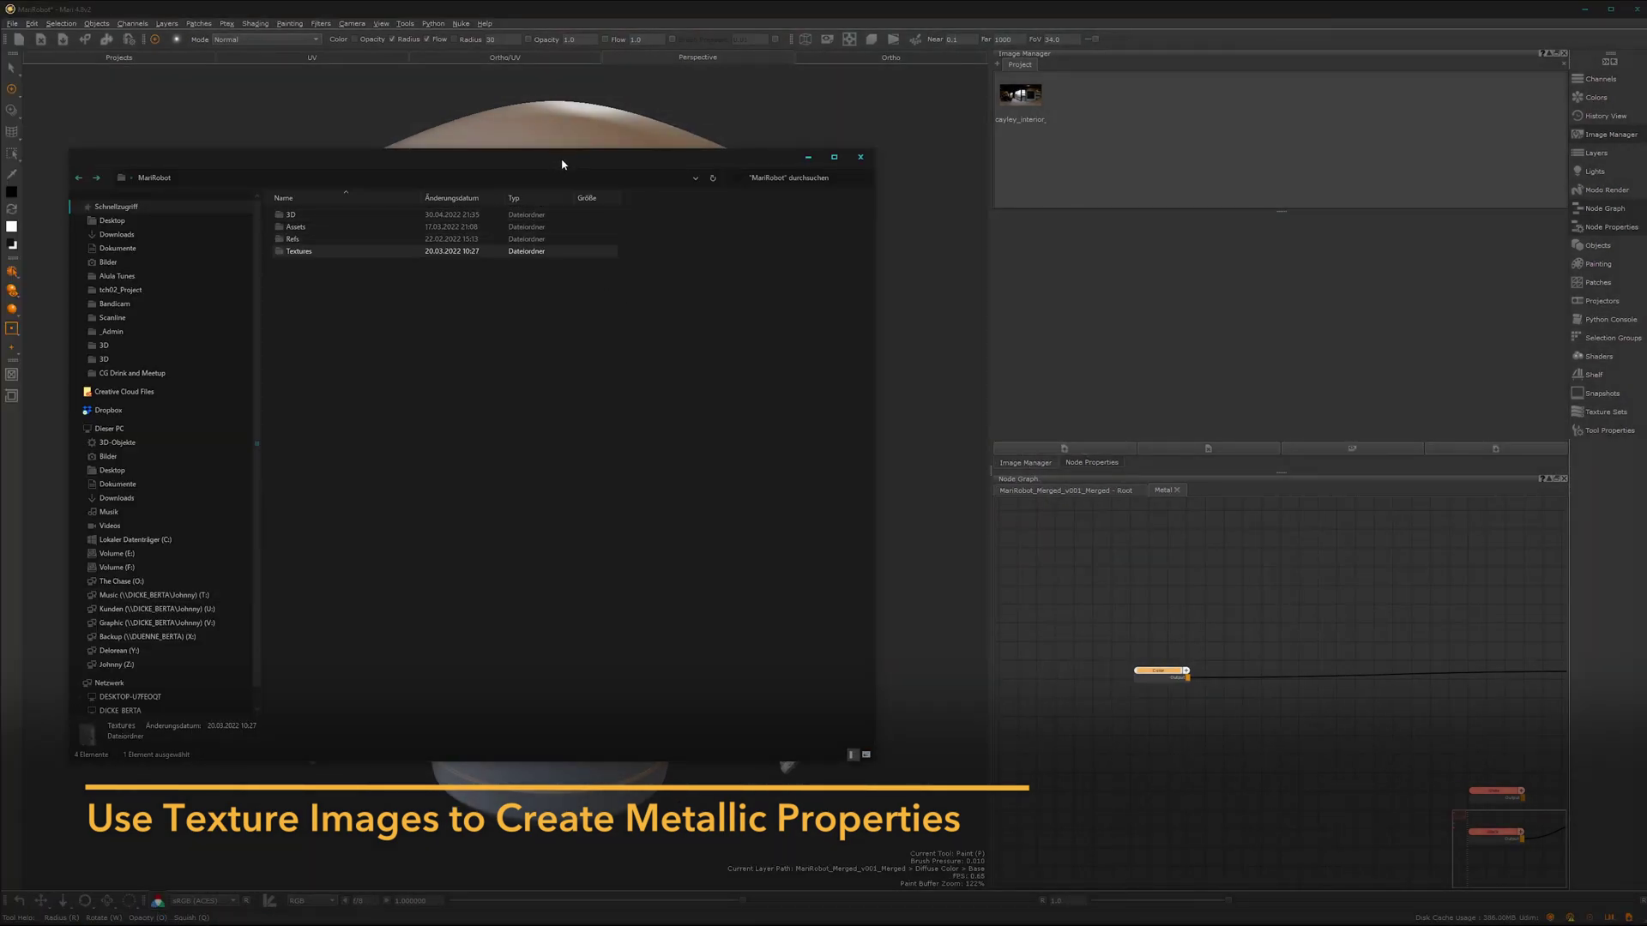
left_click_drag(562, 163, 749, 174)
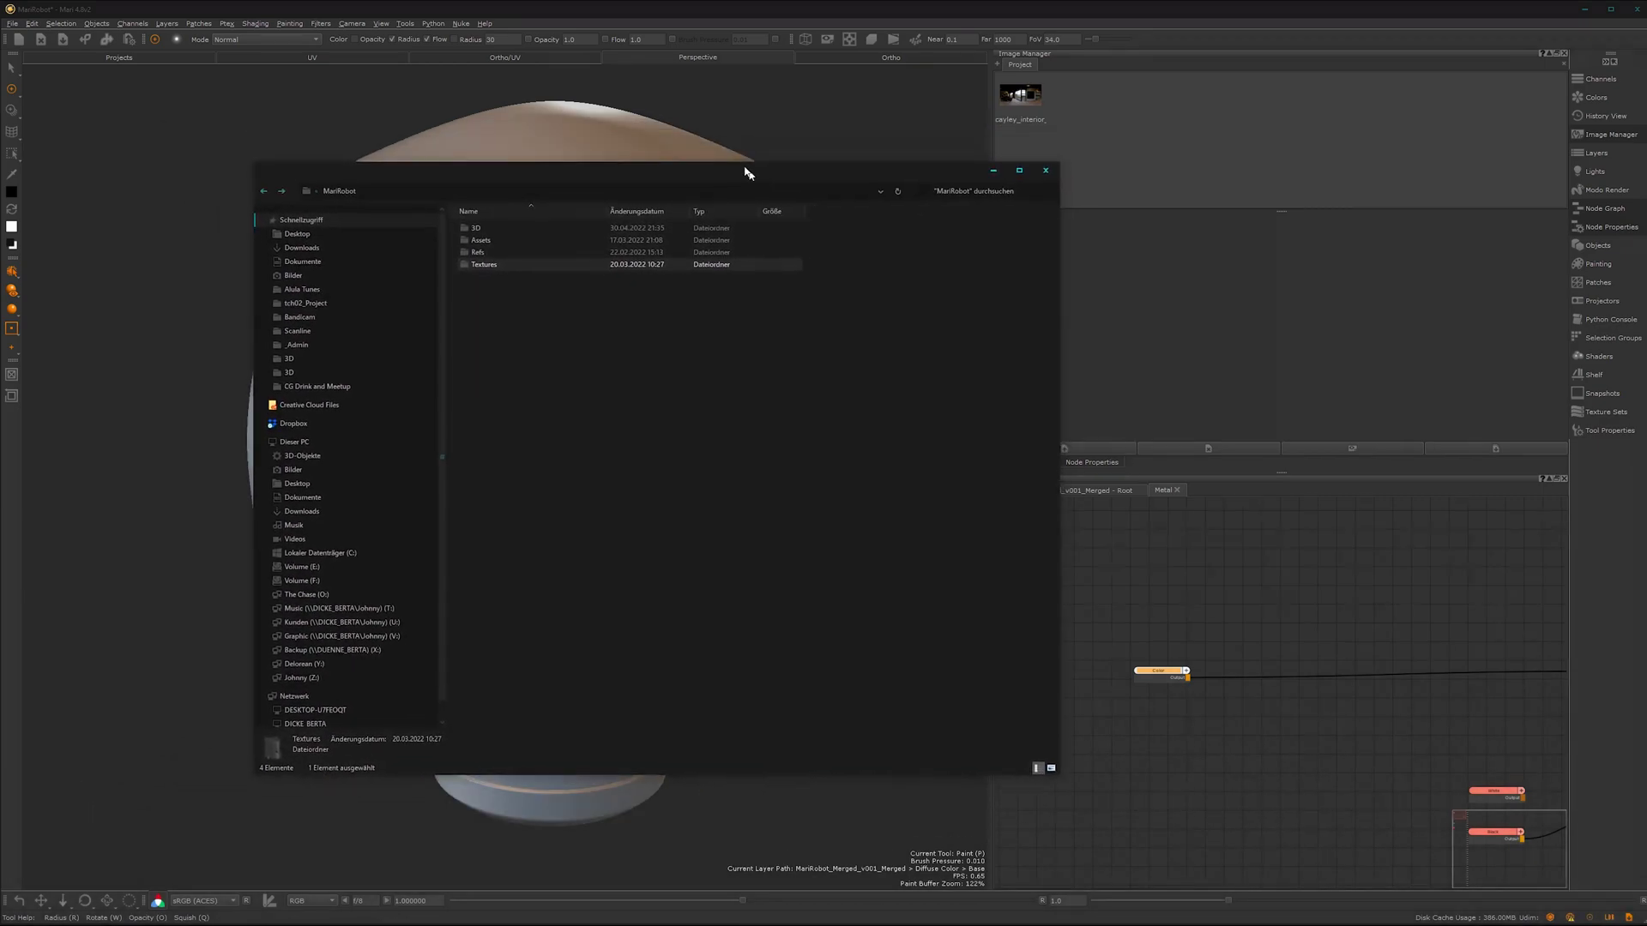
double_click(511, 265)
double_click(497, 240)
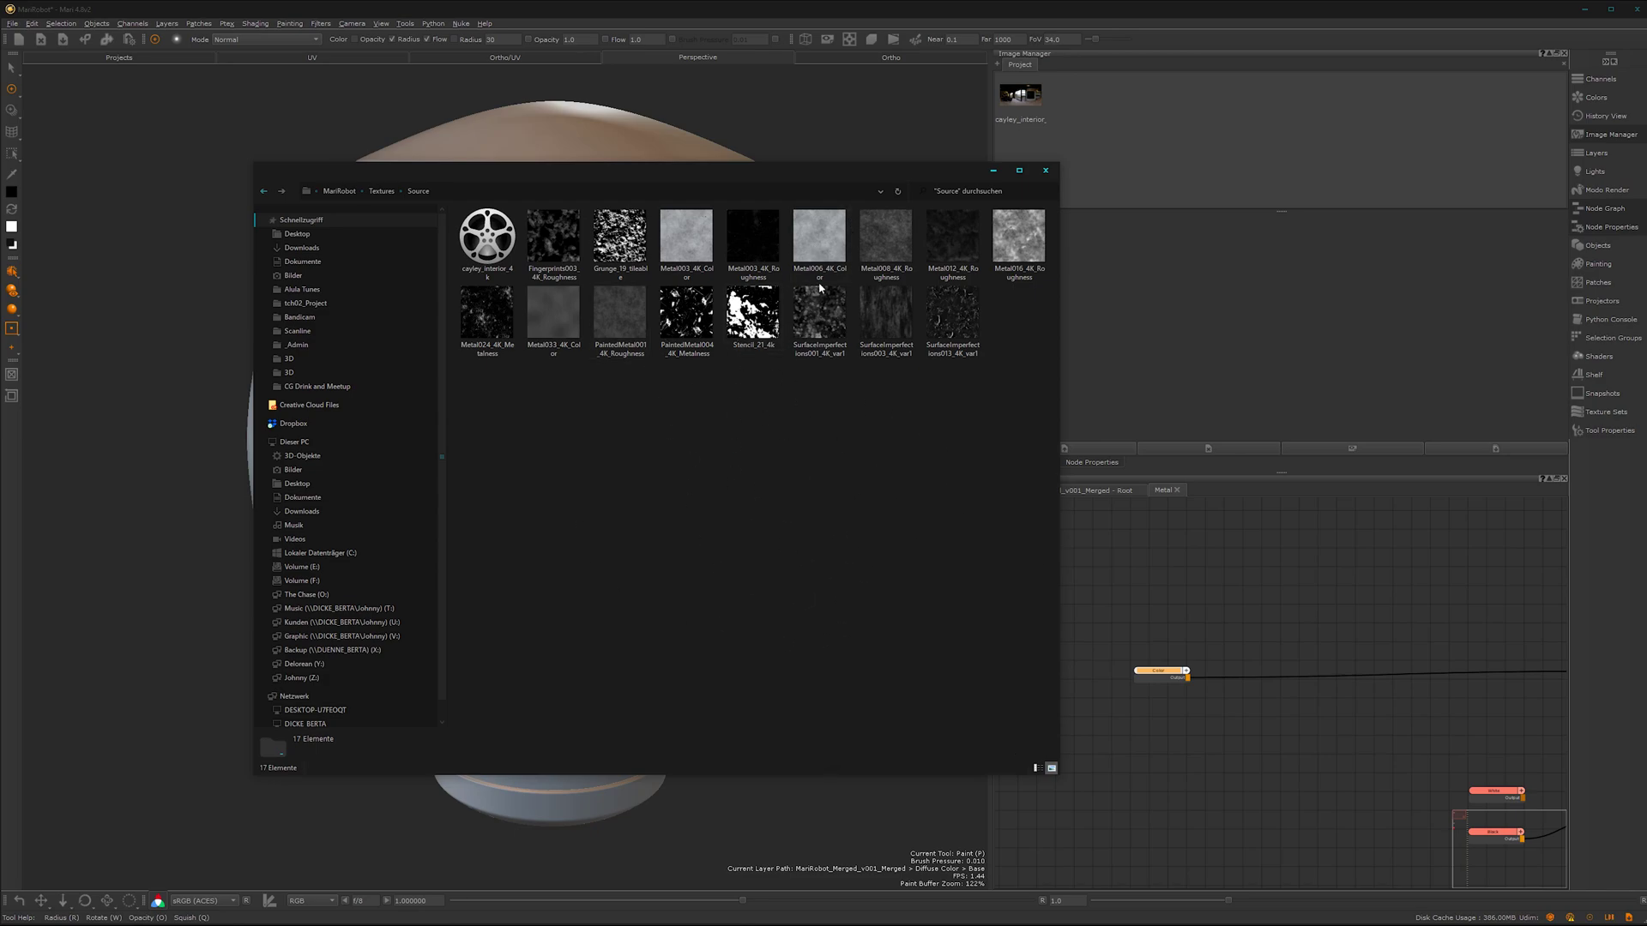
Step: Preview the Metal003_4K_Color texture at a larger size and close the preview
left_click(687, 256)
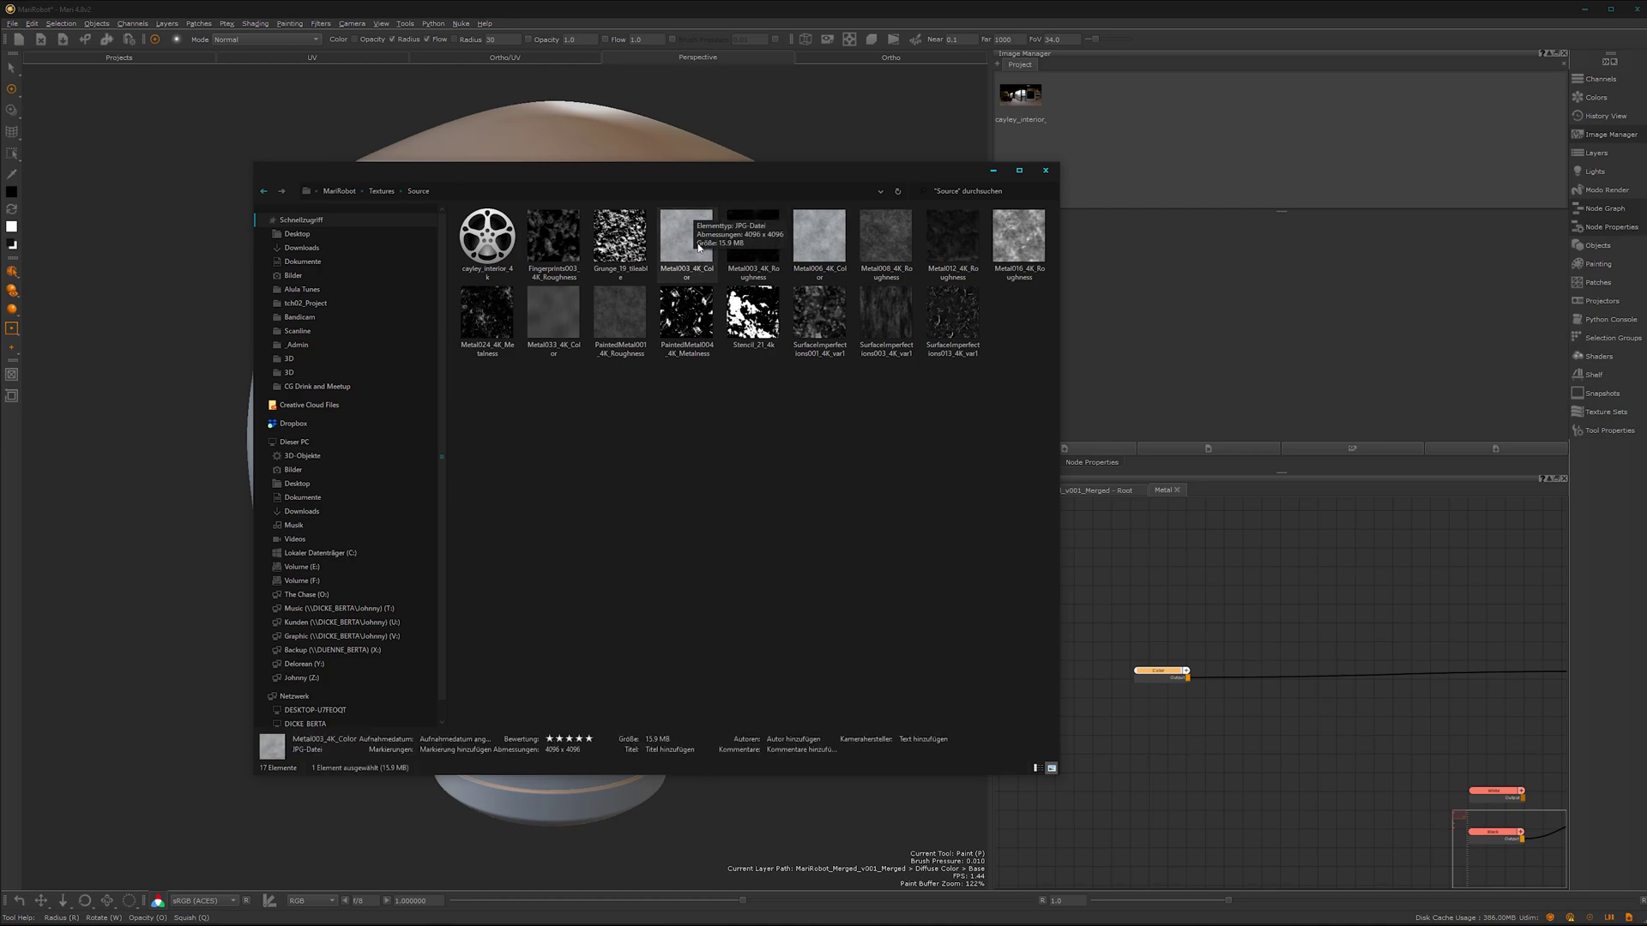
double_click(685, 259)
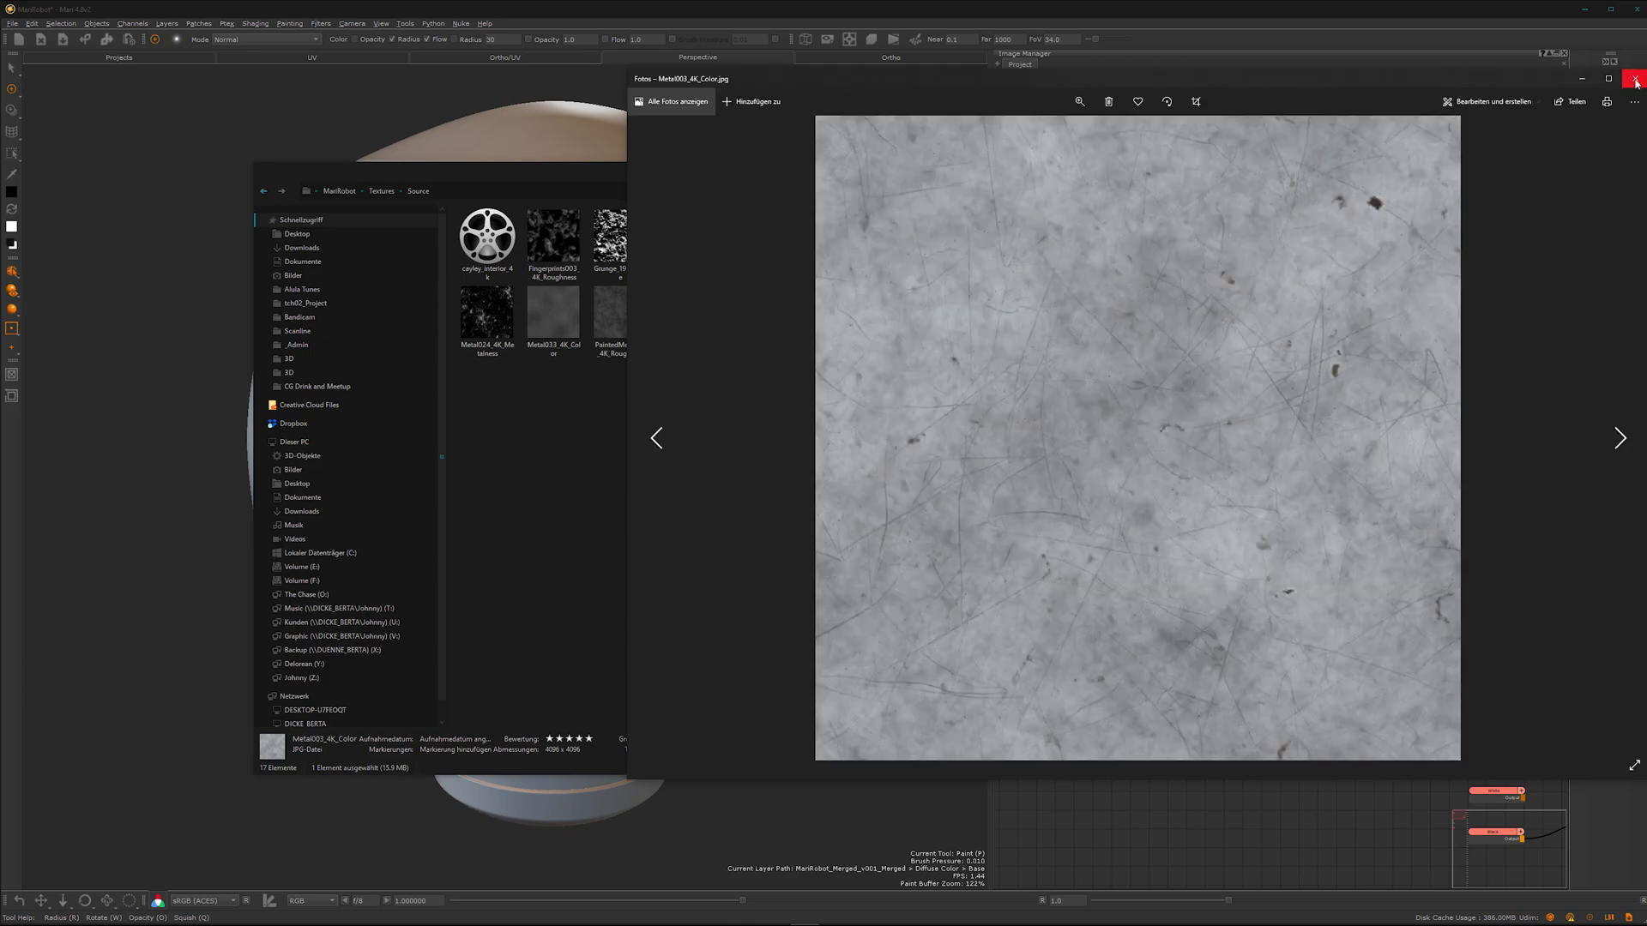
left_click(1636, 79)
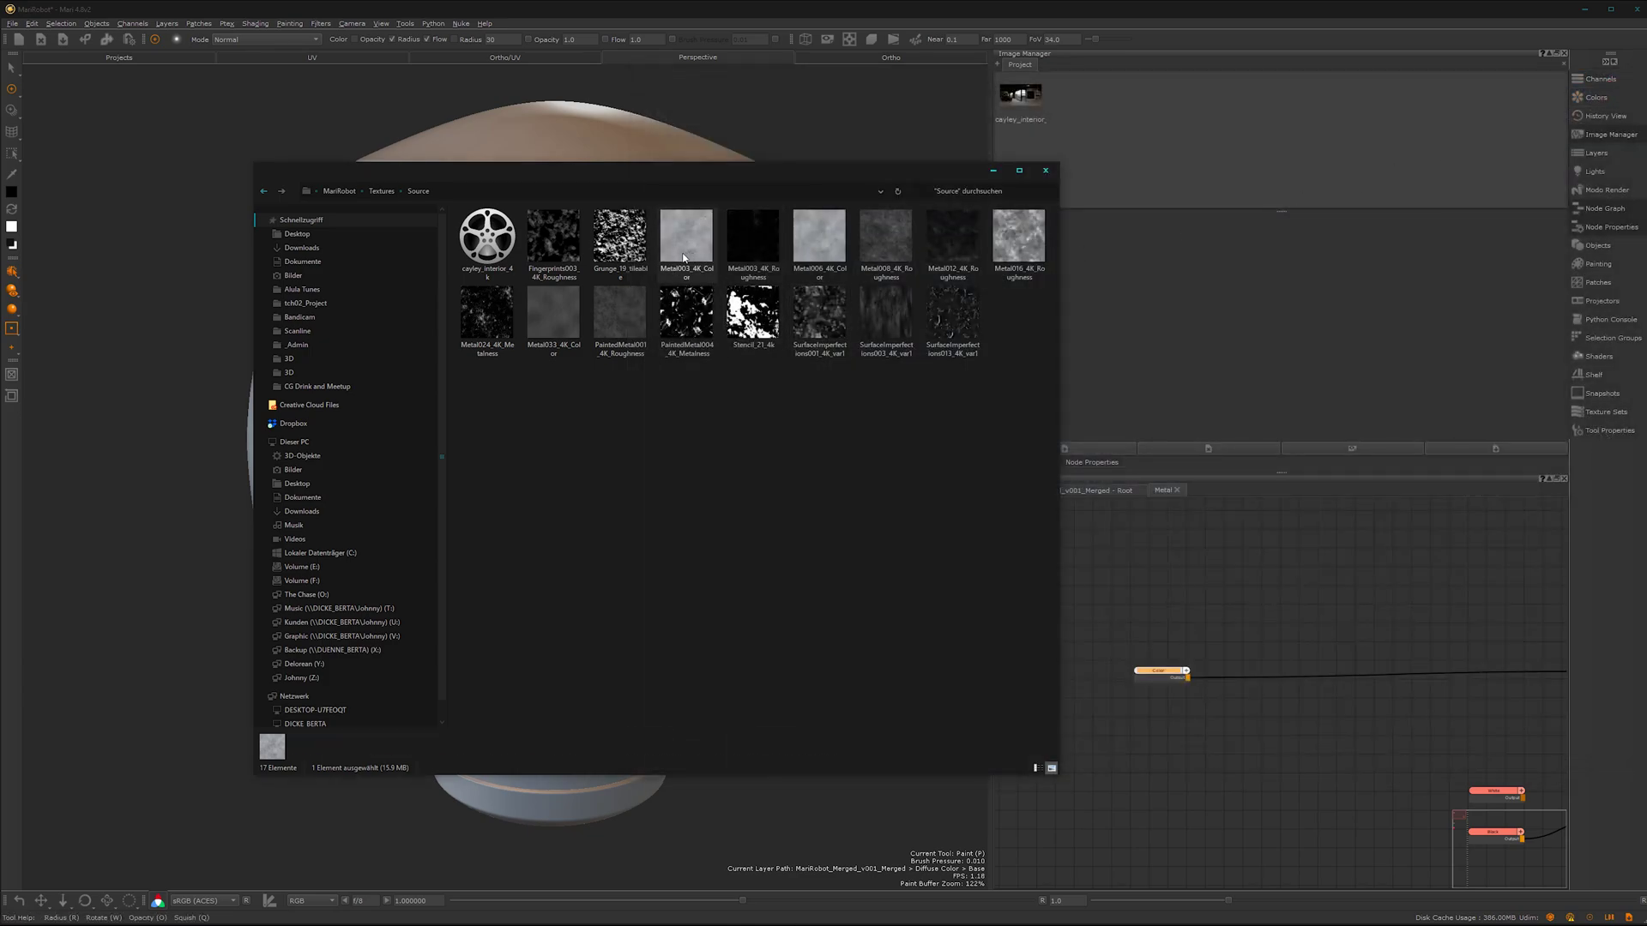
Step: Import the Metal003, Metal006 and Metal033 color maps, the Metal016 and PaintedMetal001 roughness maps and SurfaceImperfections003_4K_var1 into the project's images
left_click(622, 326, "ctrl")
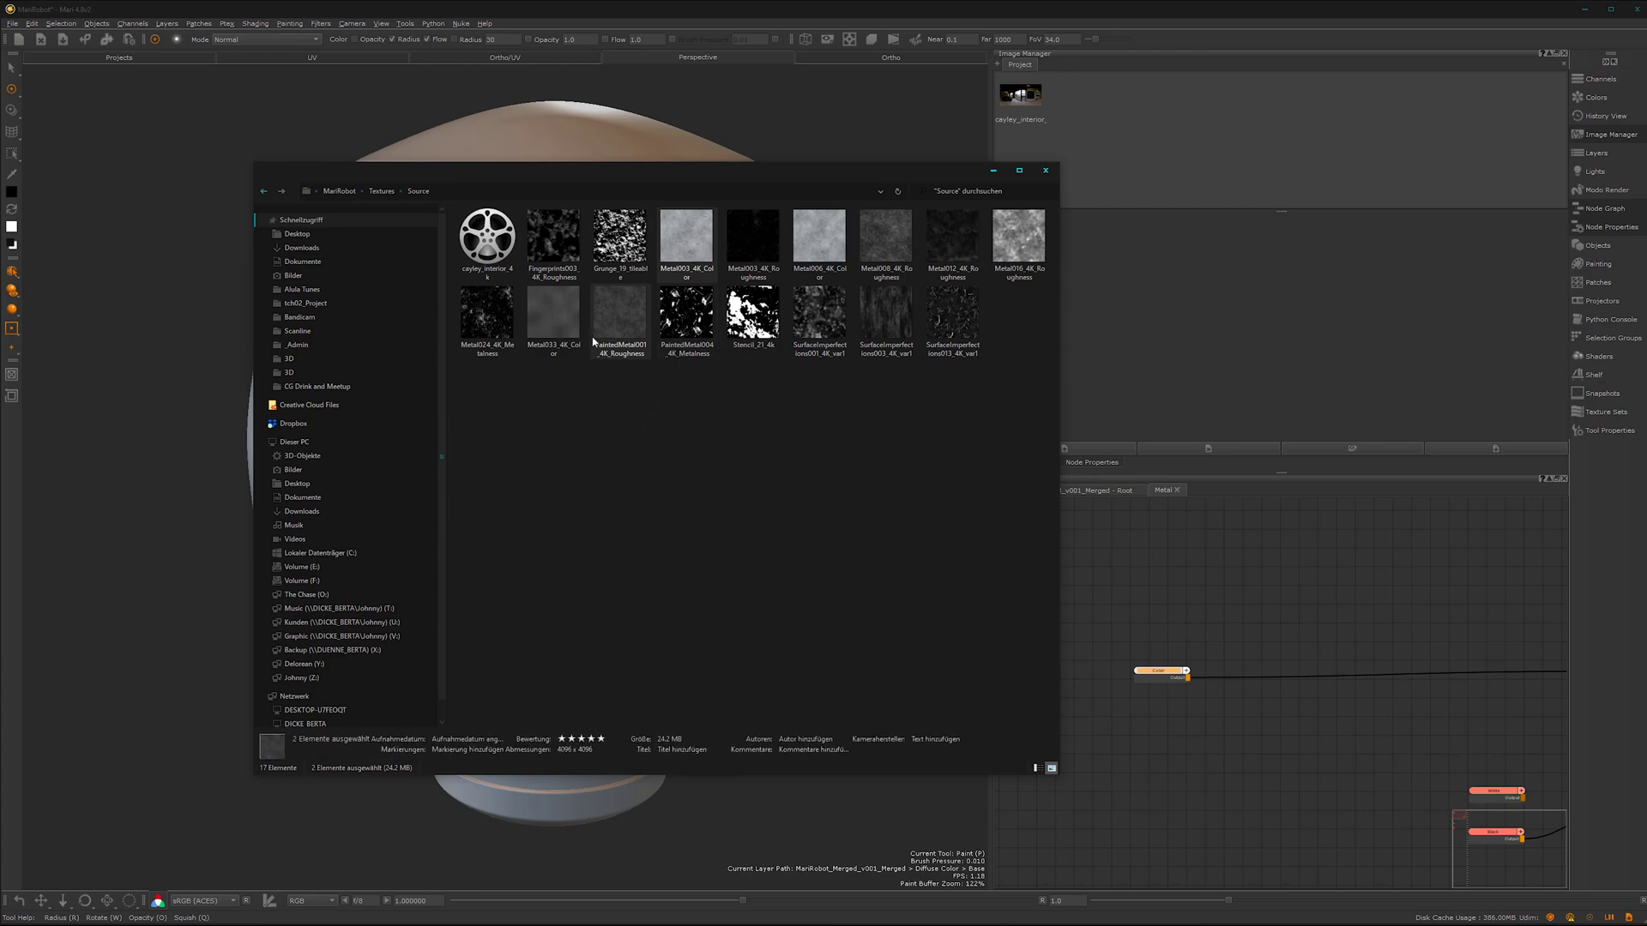
left_click(814, 247, "ctrl")
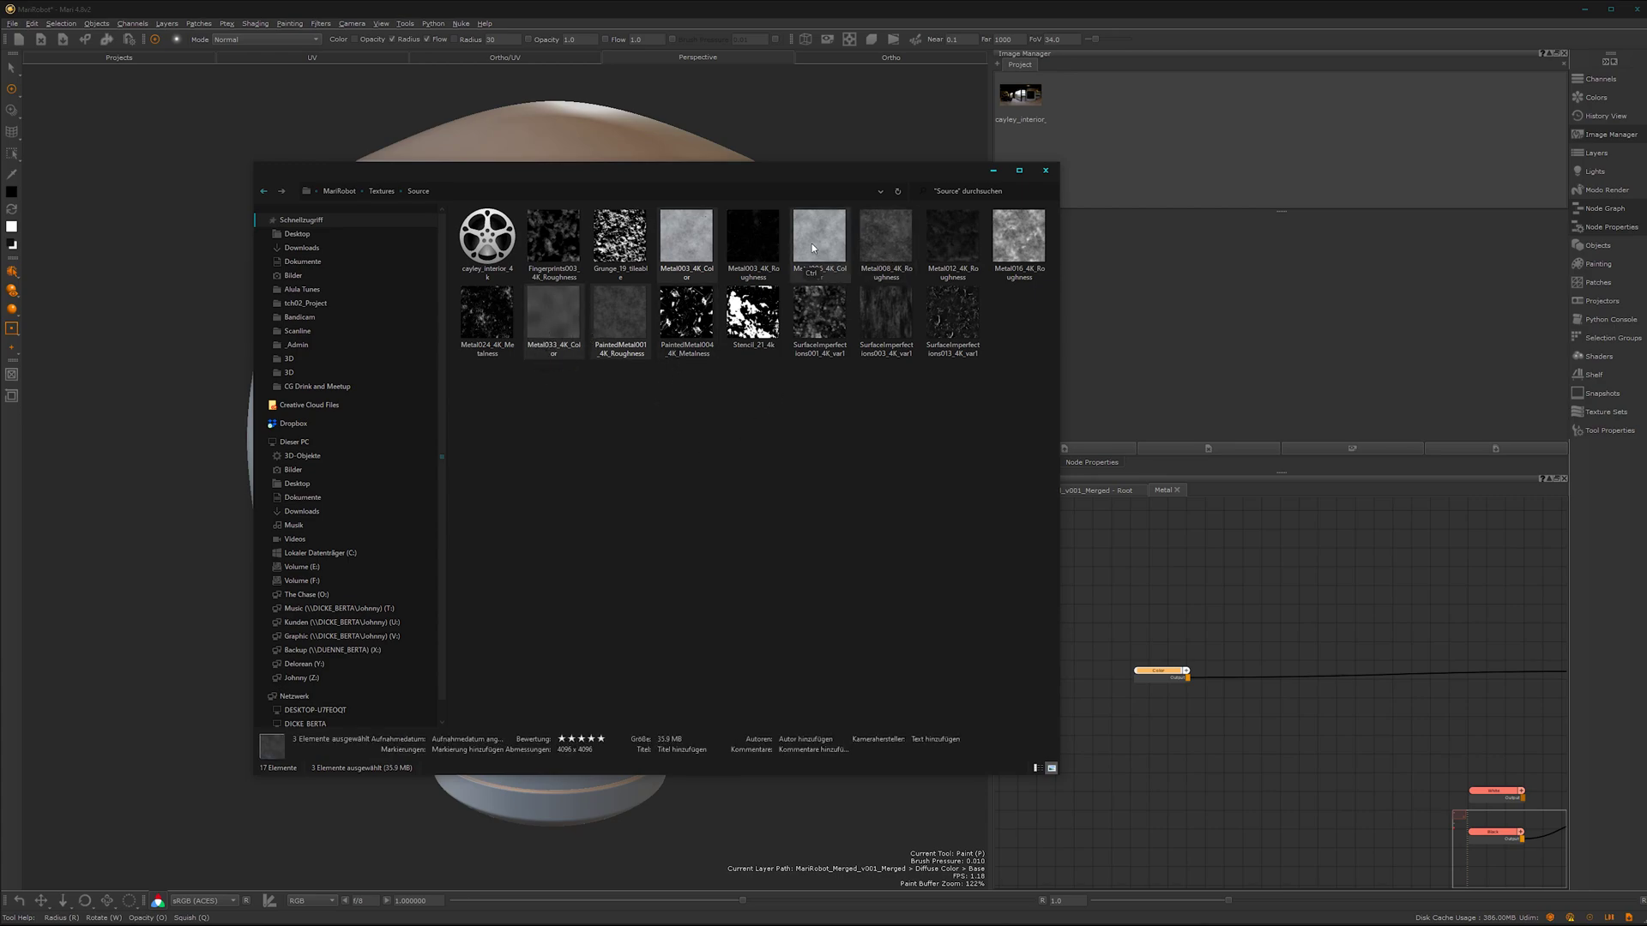
left_click(1023, 240, "ctrl")
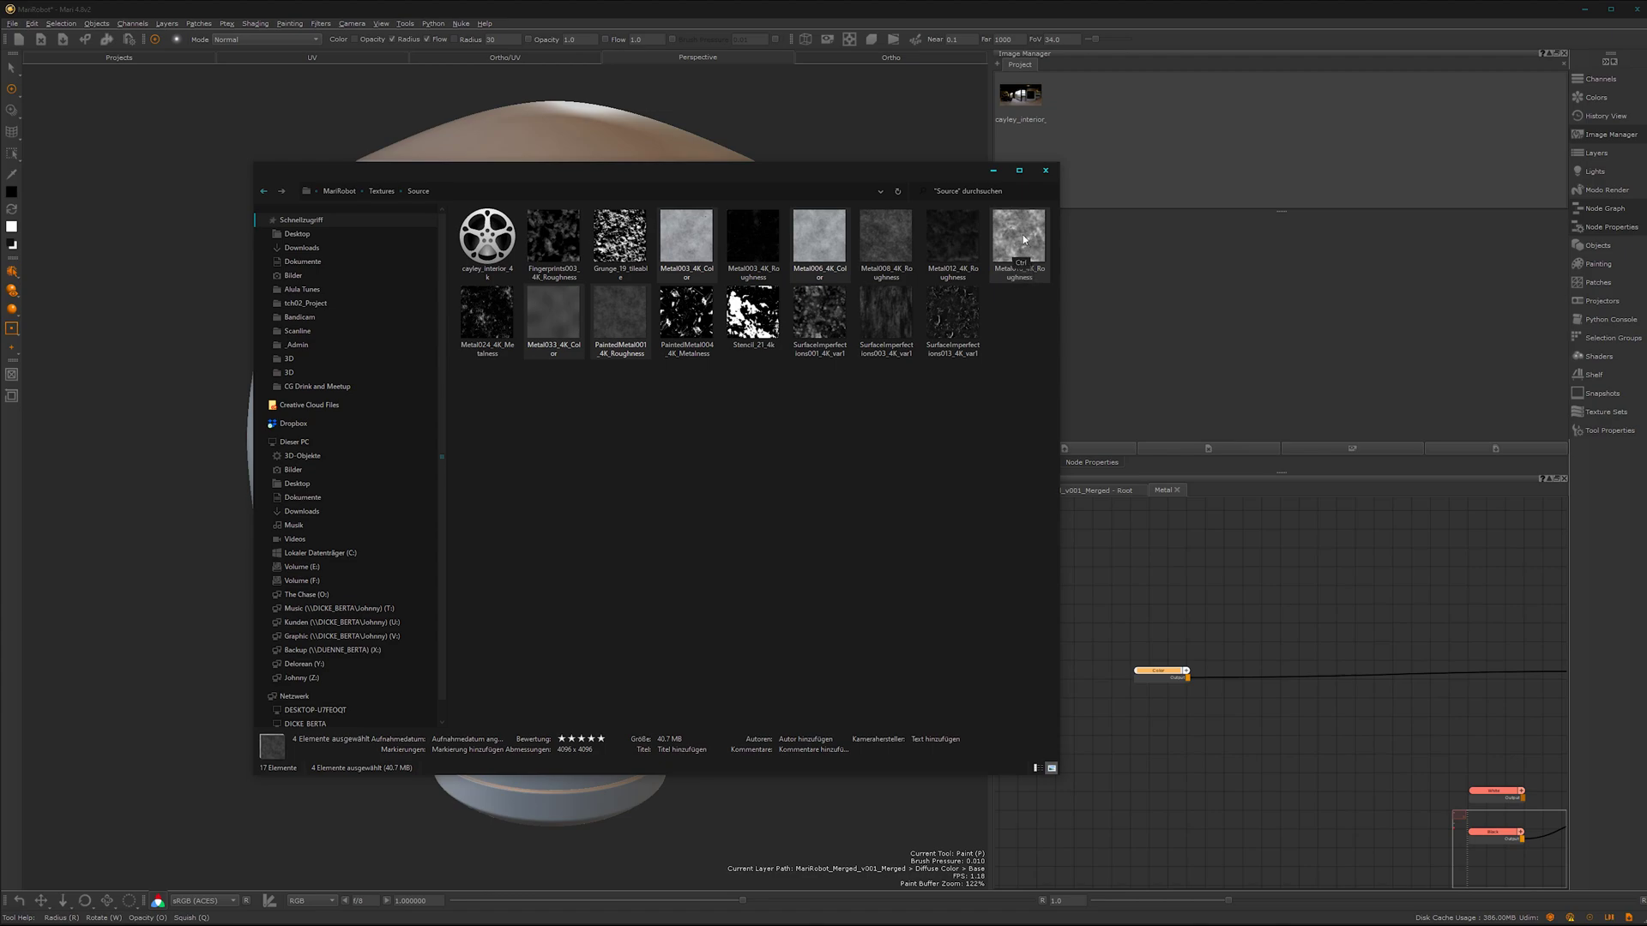
left_click(1023, 240, "ctrl")
left_click(889, 316, "ctrl")
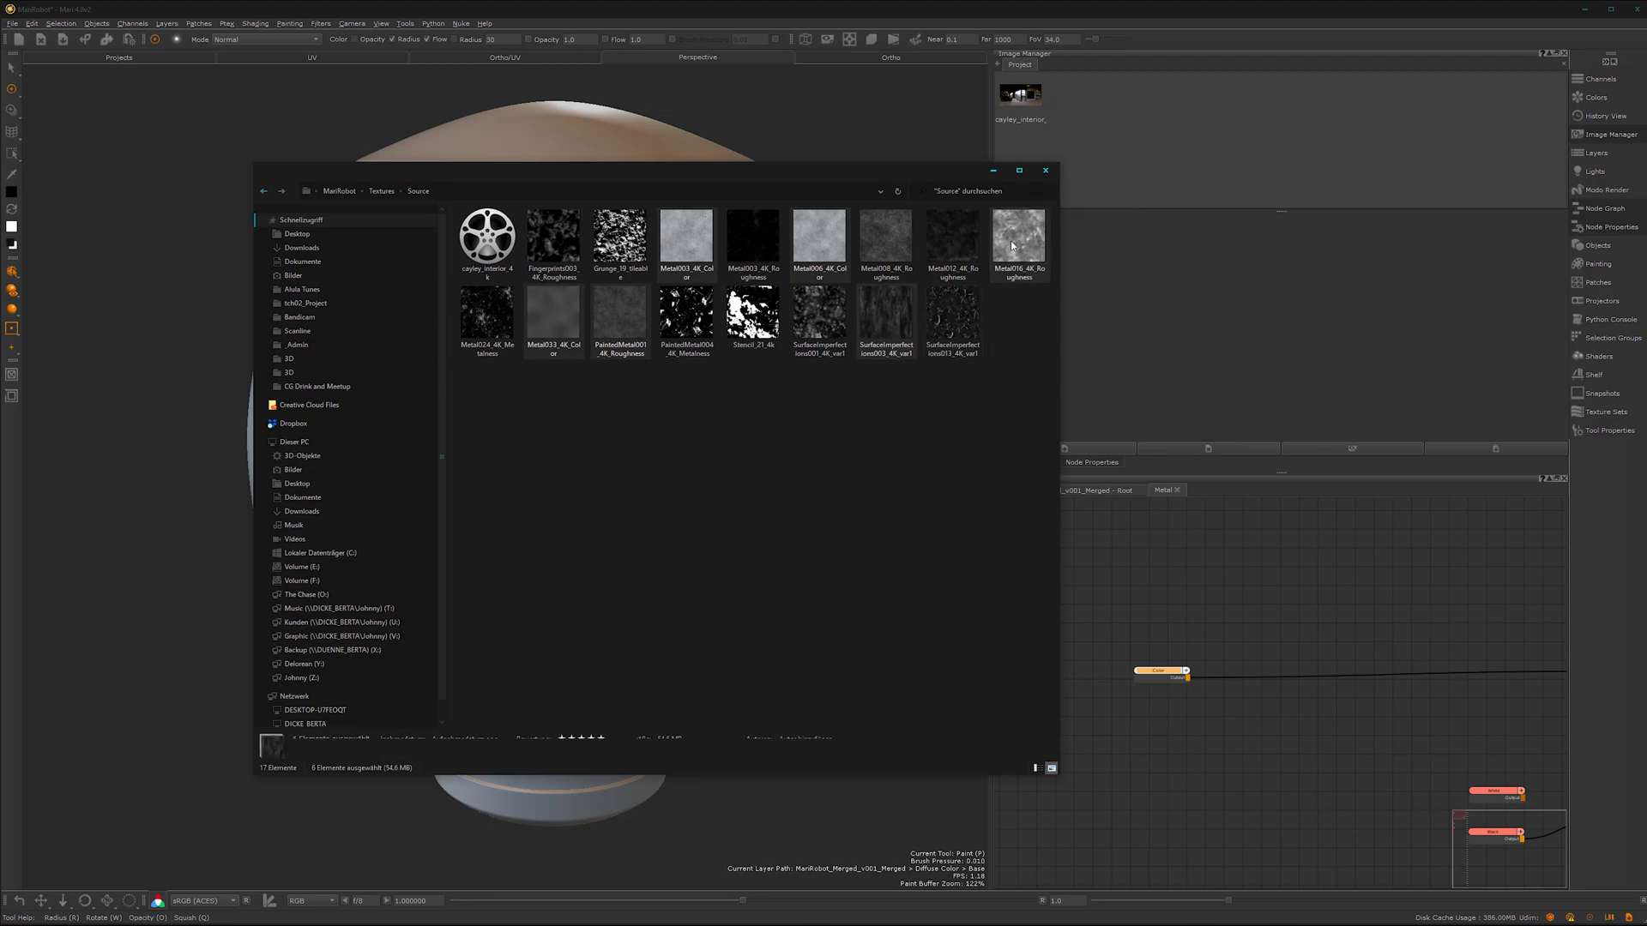
left_click_drag(1012, 246, 1238, 168)
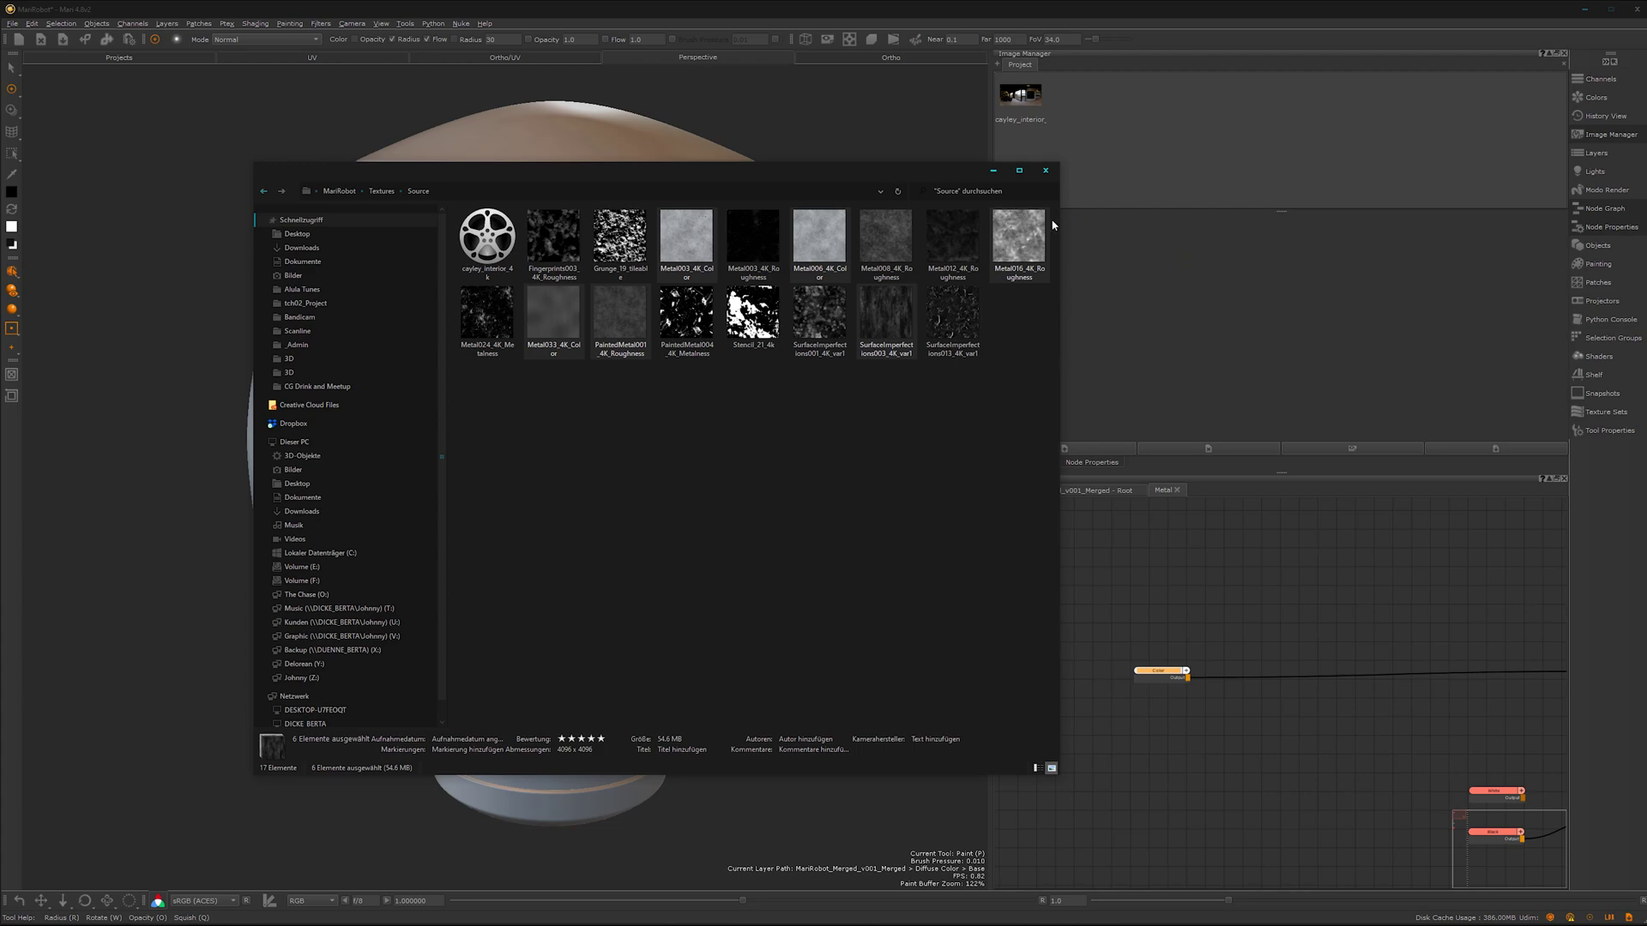
left_click_drag(1061, 425, 1117, 133)
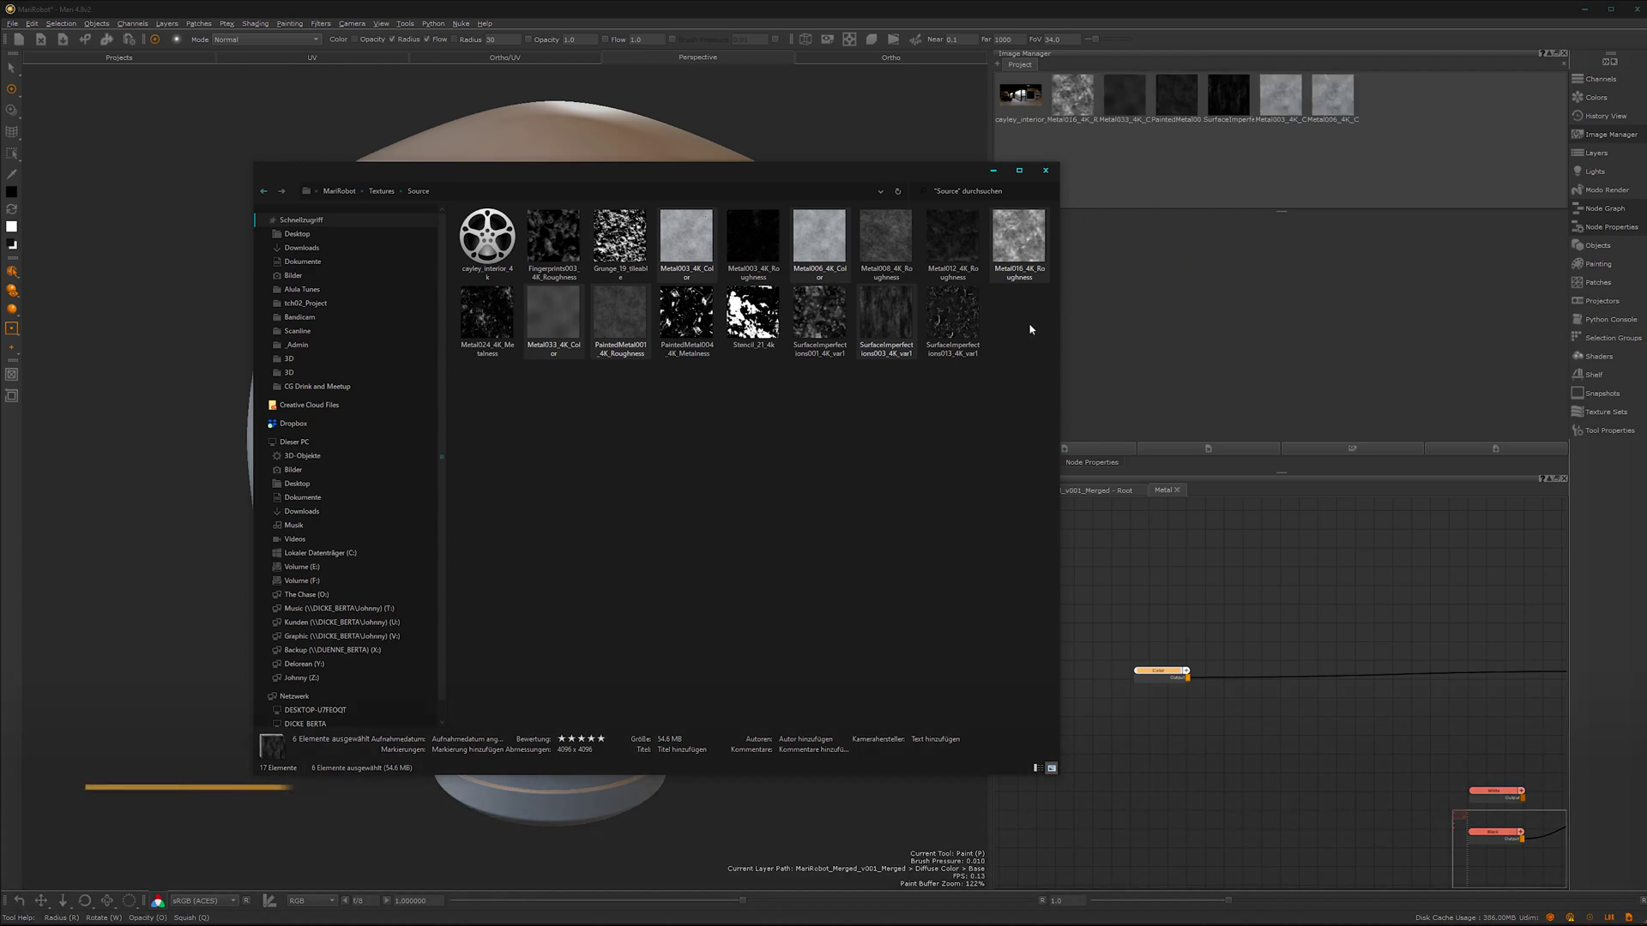
left_click(1118, 133)
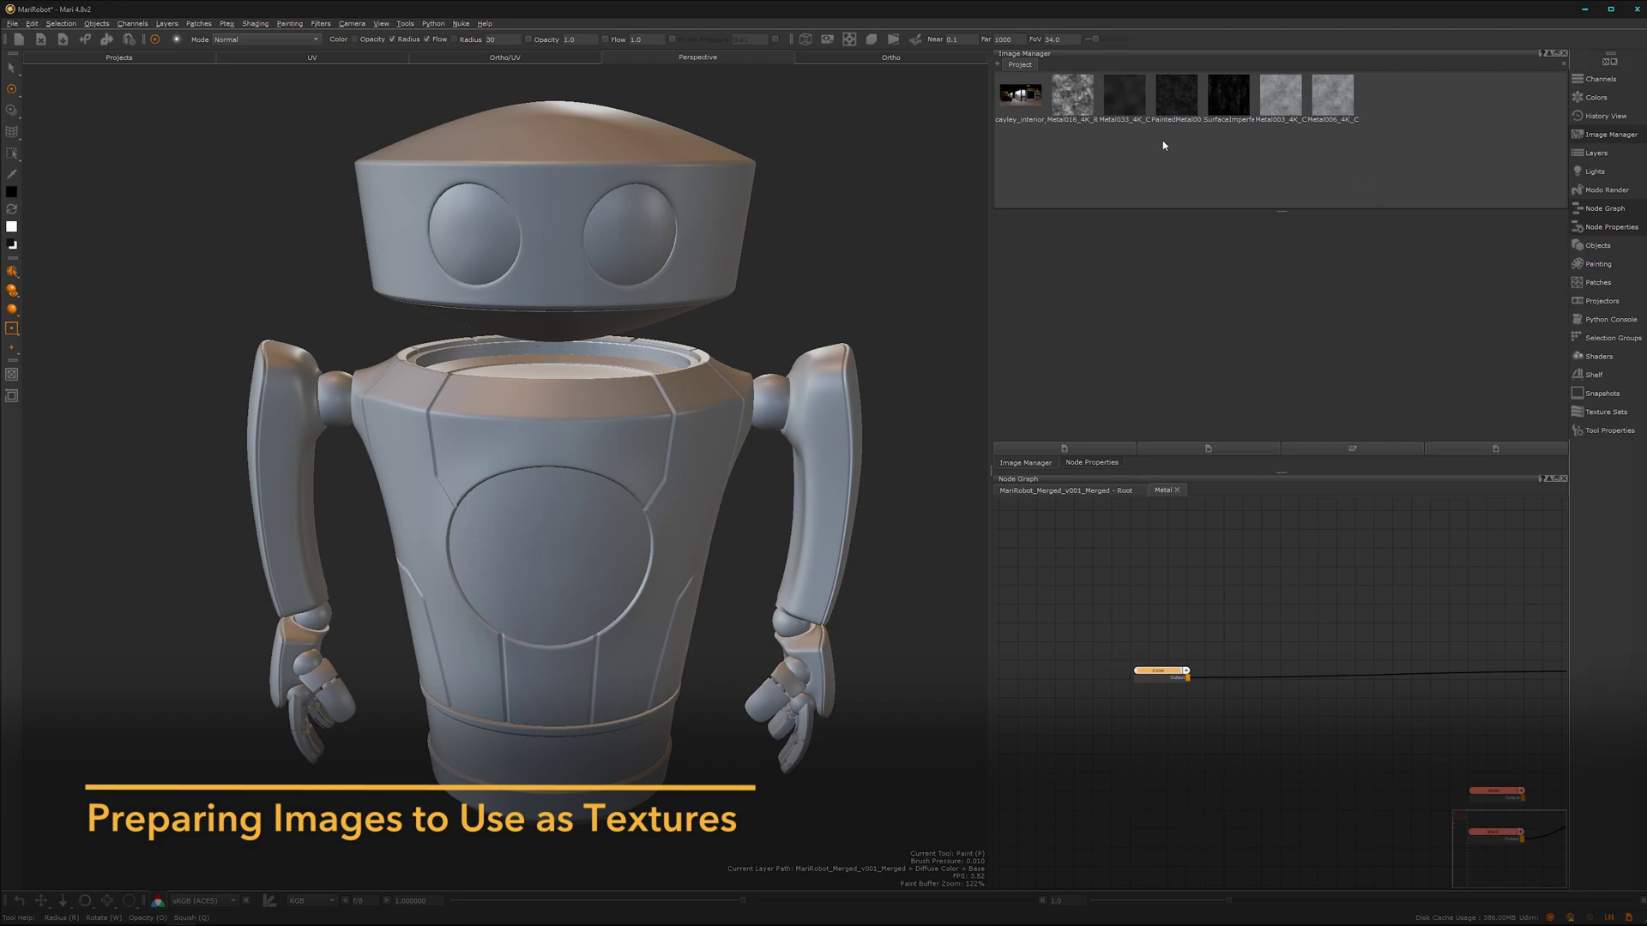
Step: Mark the imported Metal016_4K_Roughness image as scalar data
left_click(1066, 98)
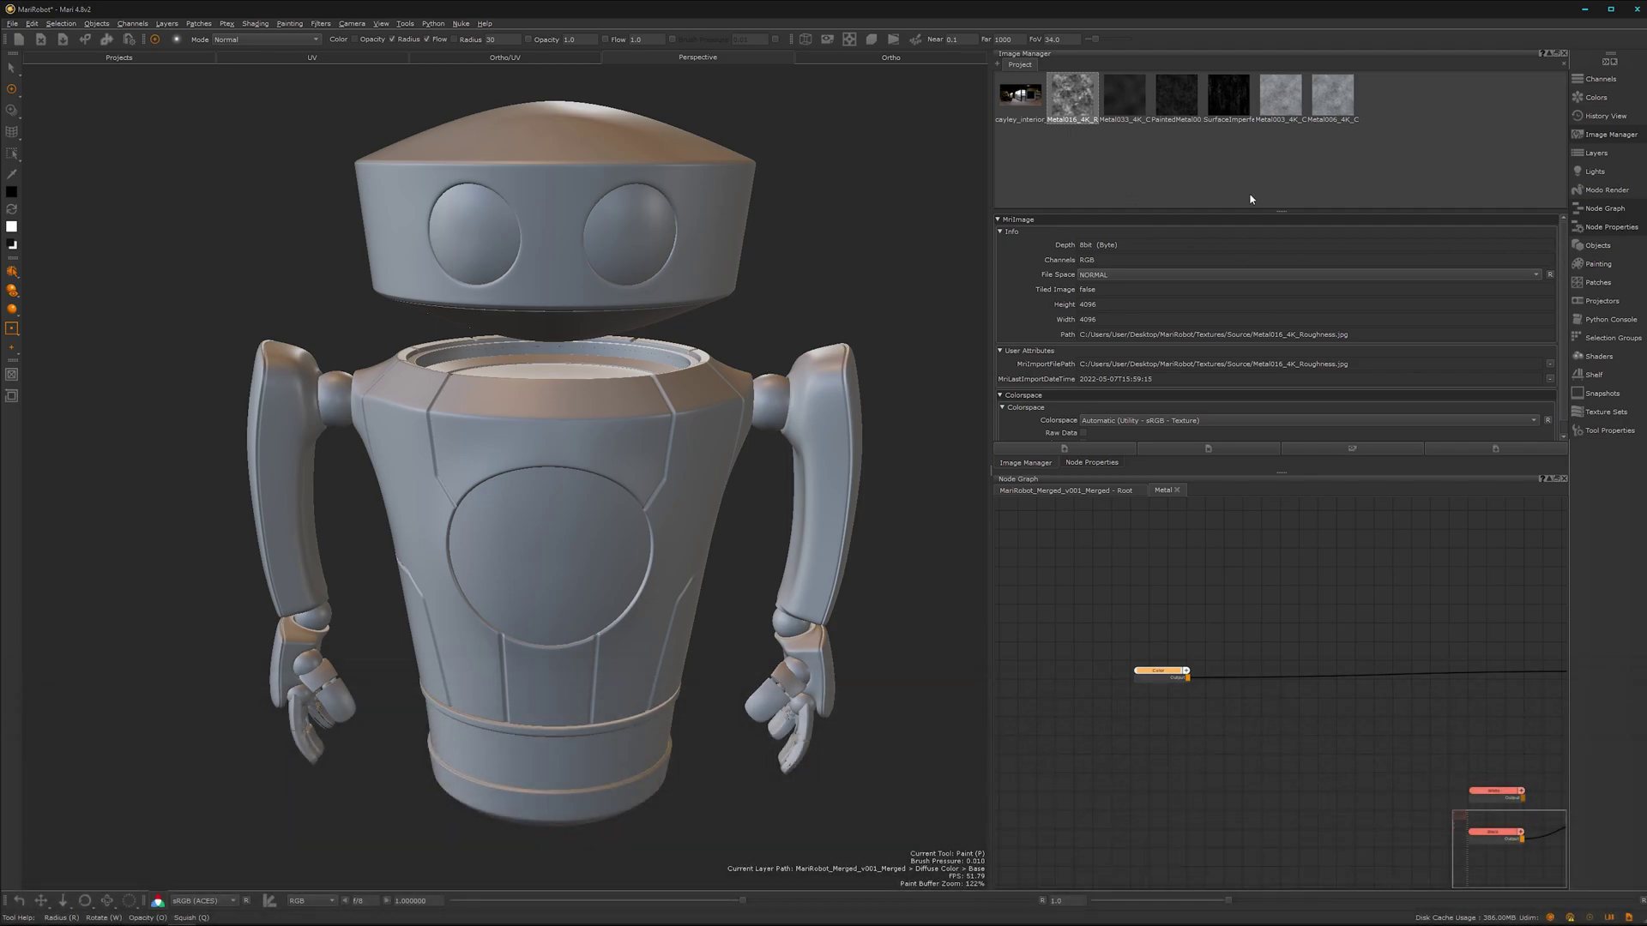
scroll(1548, 307, "down", 1)
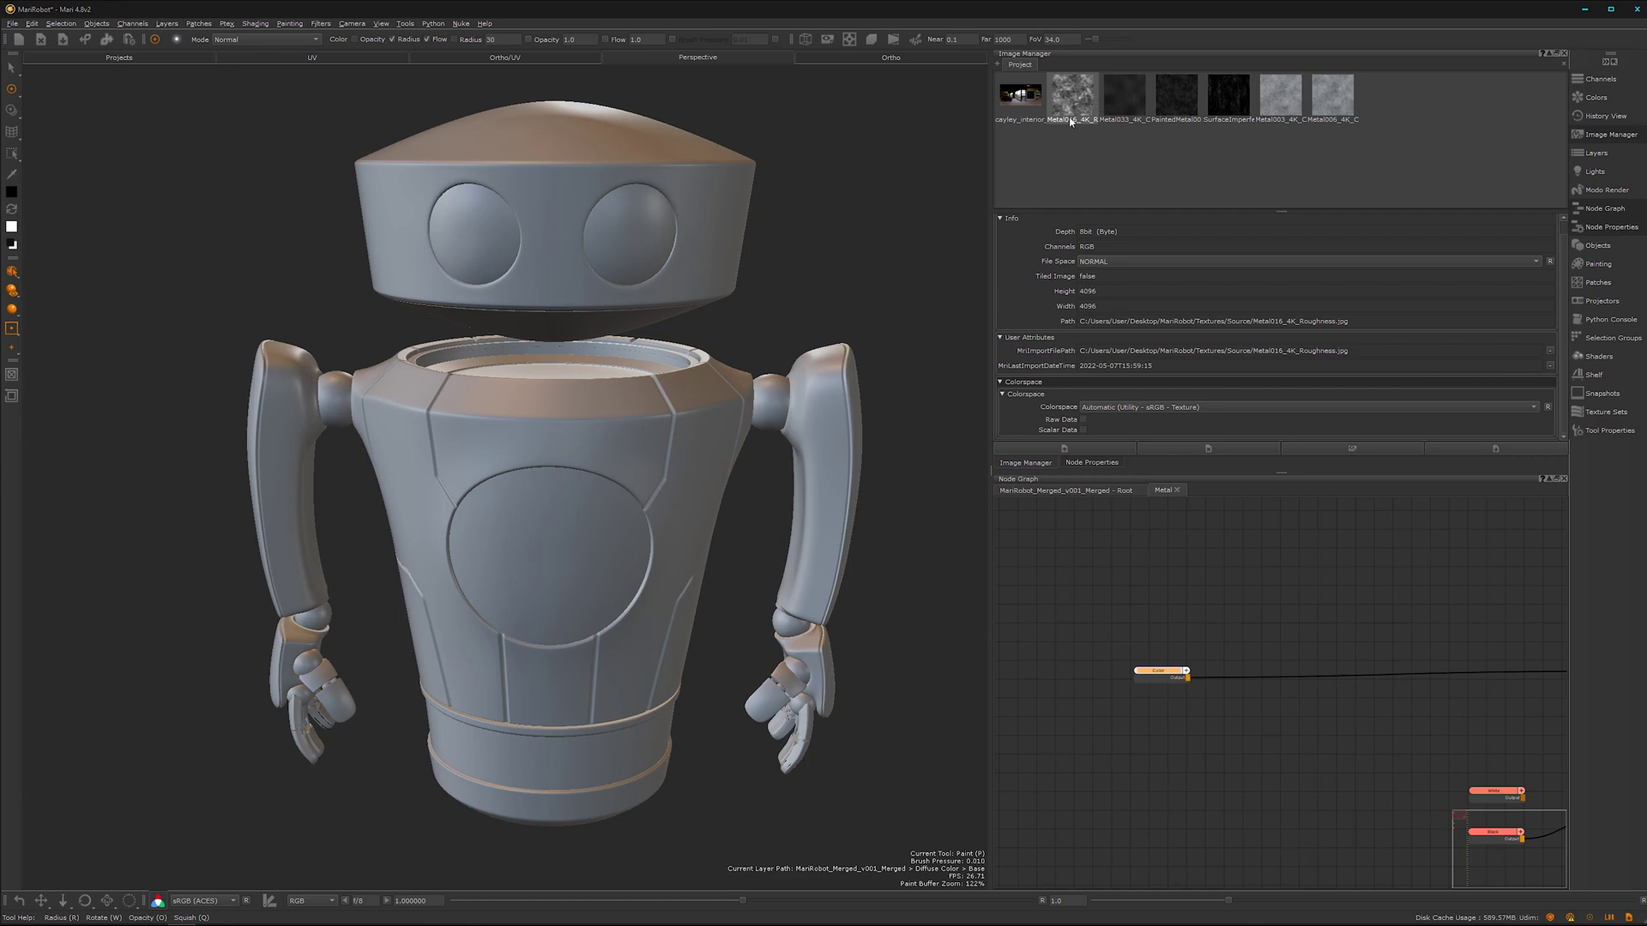
left_click(1083, 430)
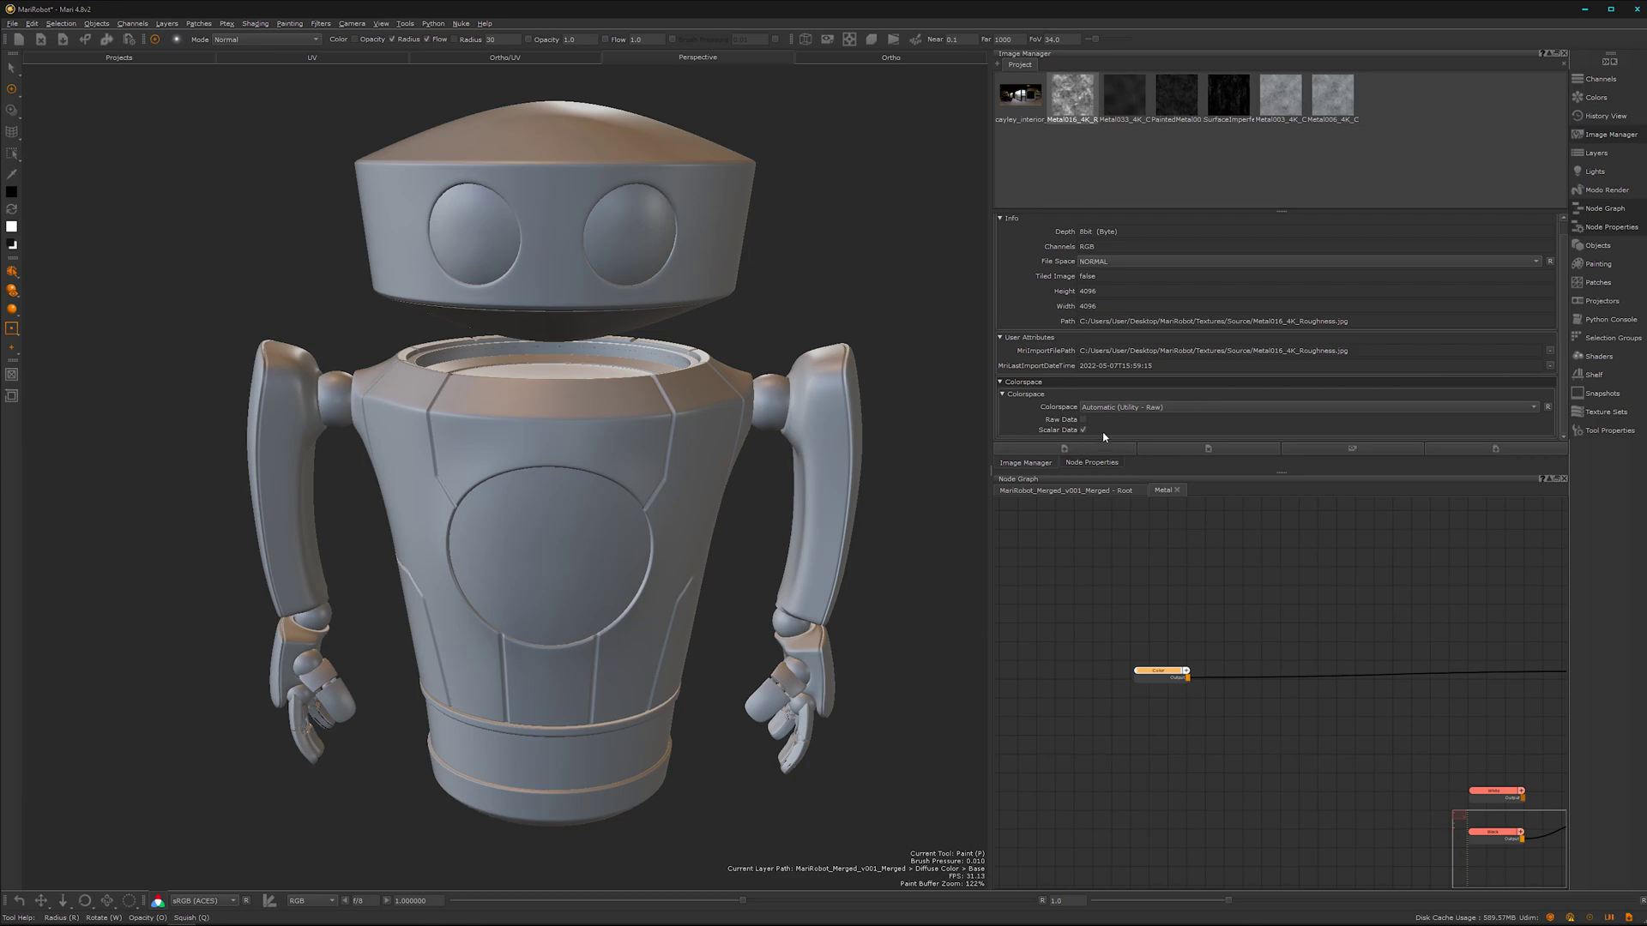
left_click_drag(1119, 172, 1236, 80)
Step: Enlarge the image details area and mark PaintedMetal001_4K_Roughness and SurfaceImperfections003_4K_var1 as scalar data
left_click(1121, 105)
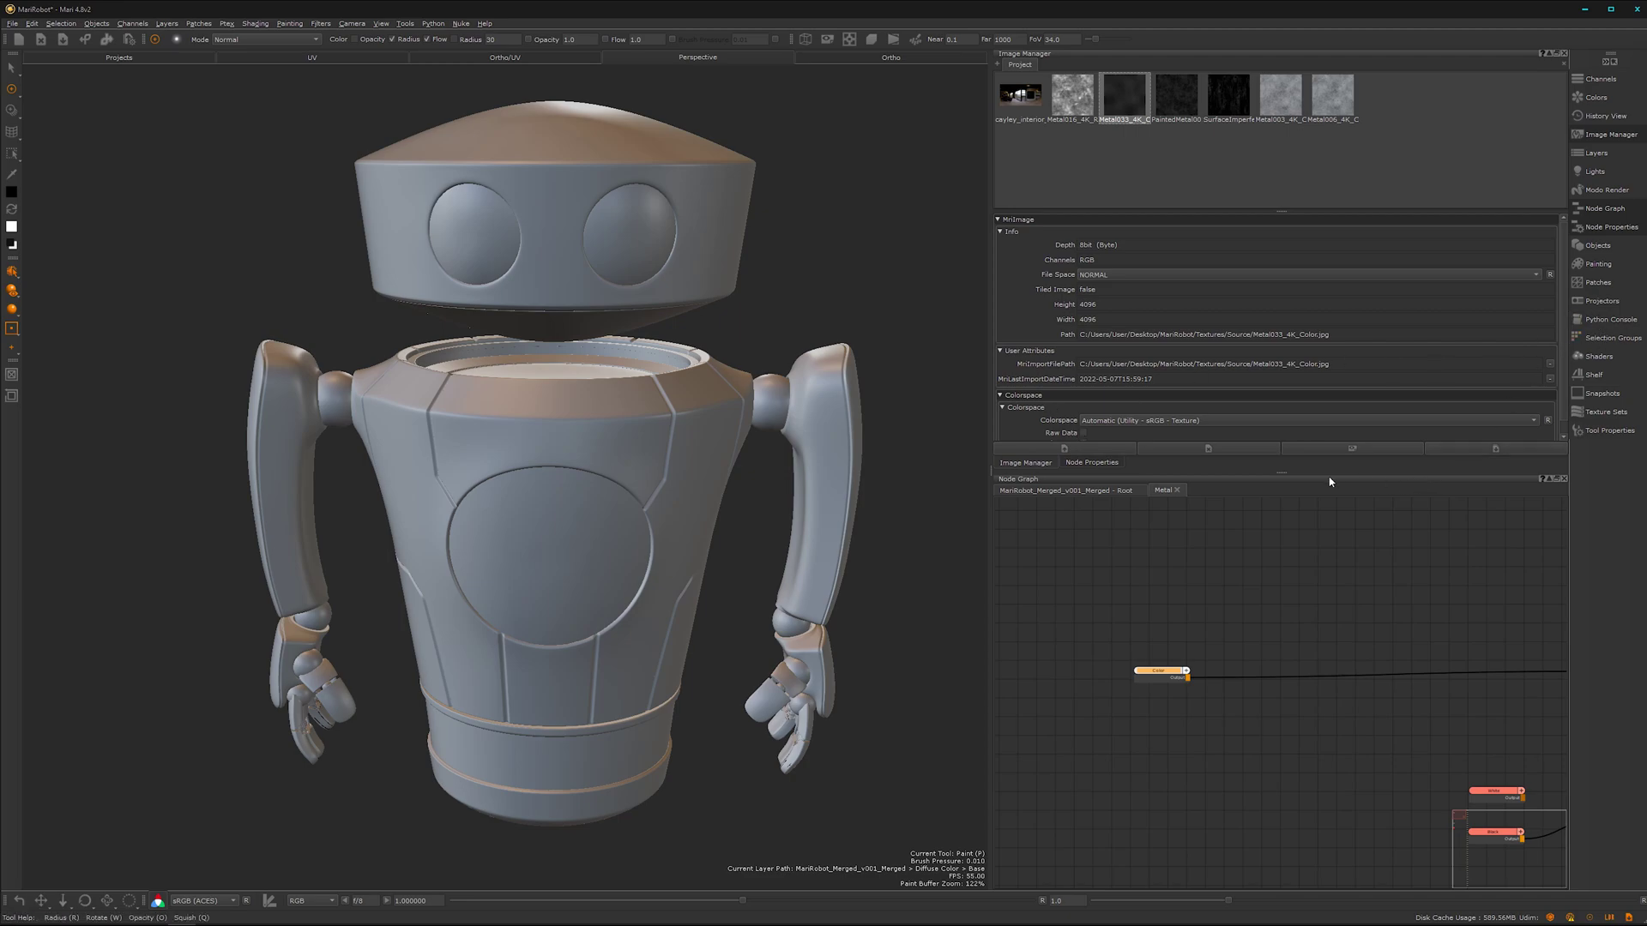
left_click_drag(1280, 474, 1280, 510)
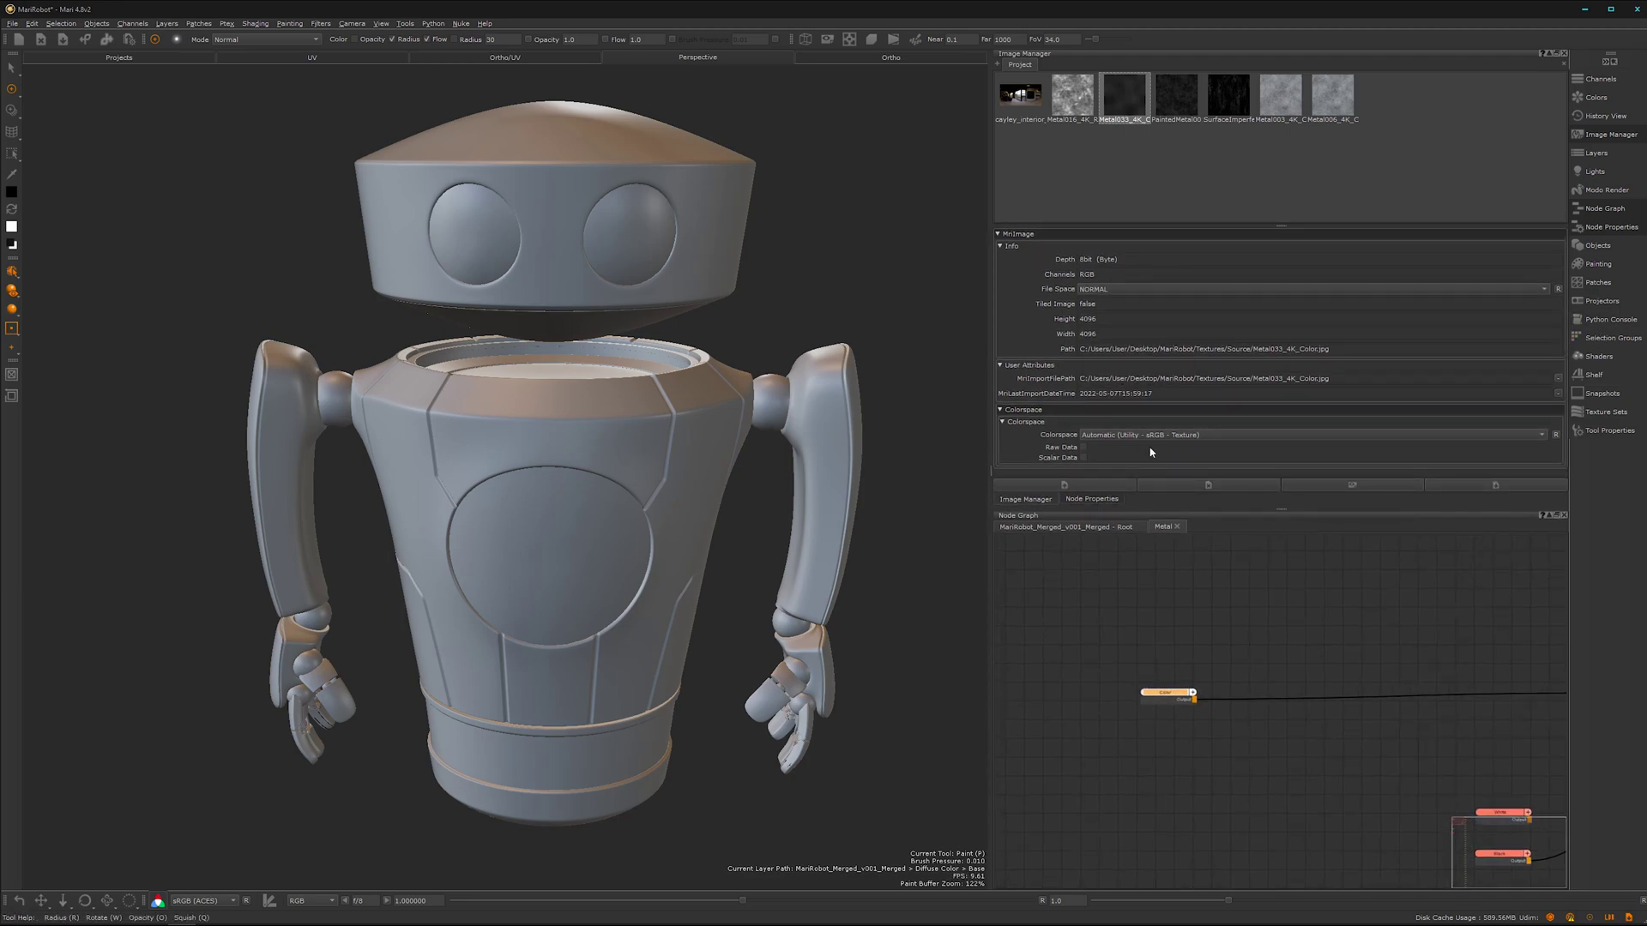
left_click(1176, 96)
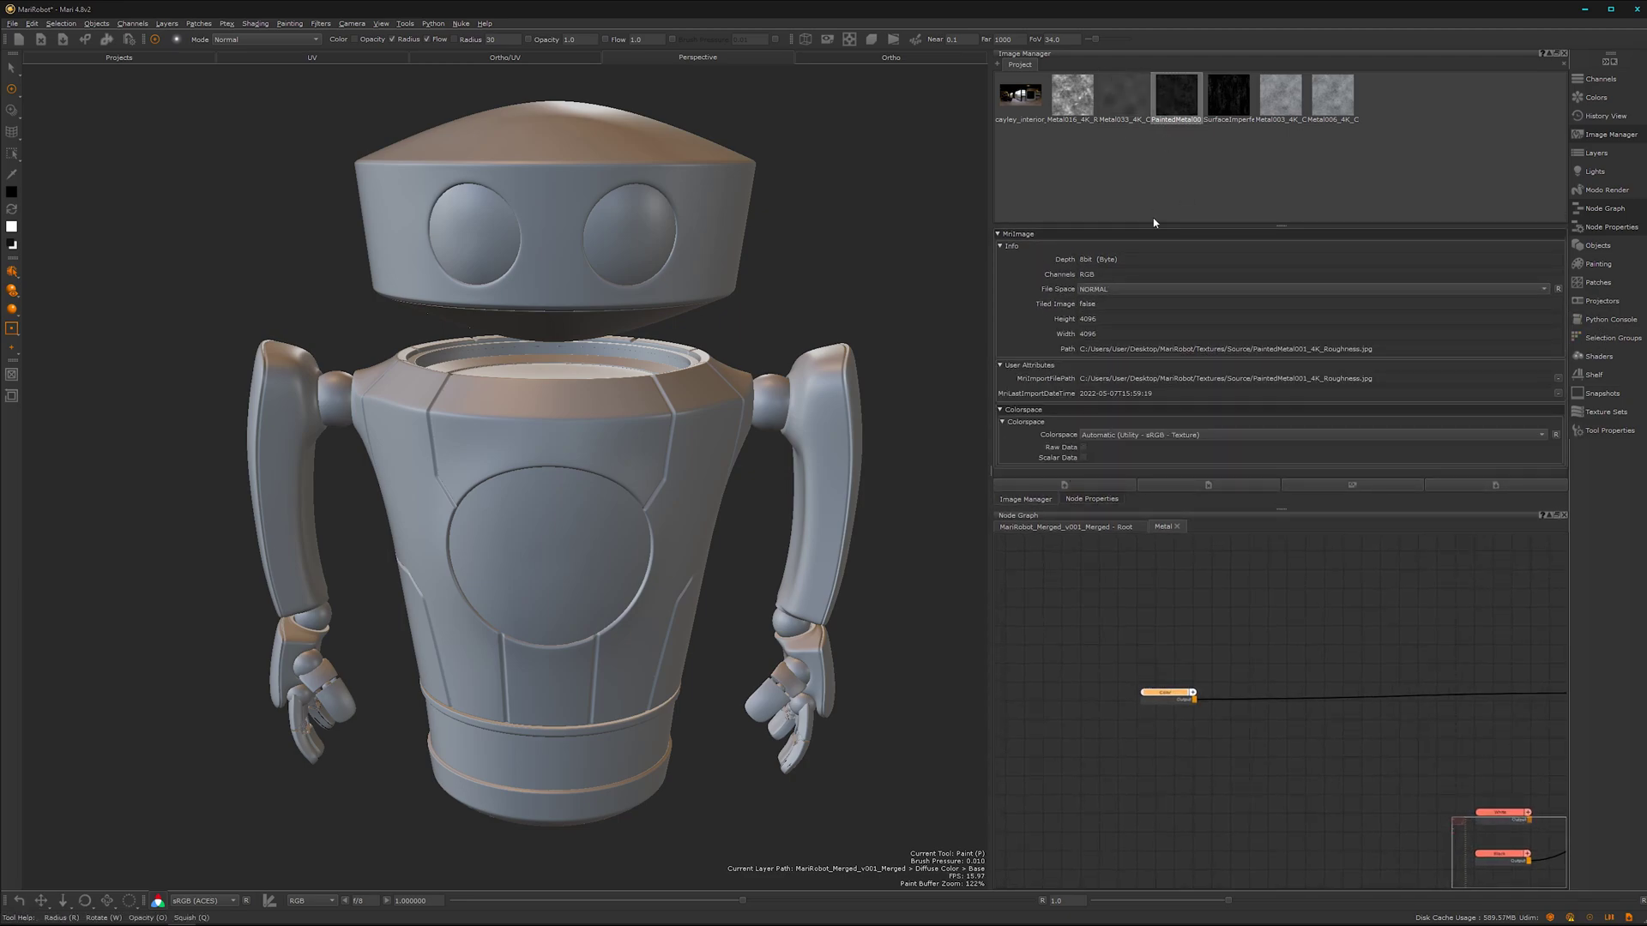
left_click(1084, 459)
left_click(1227, 112)
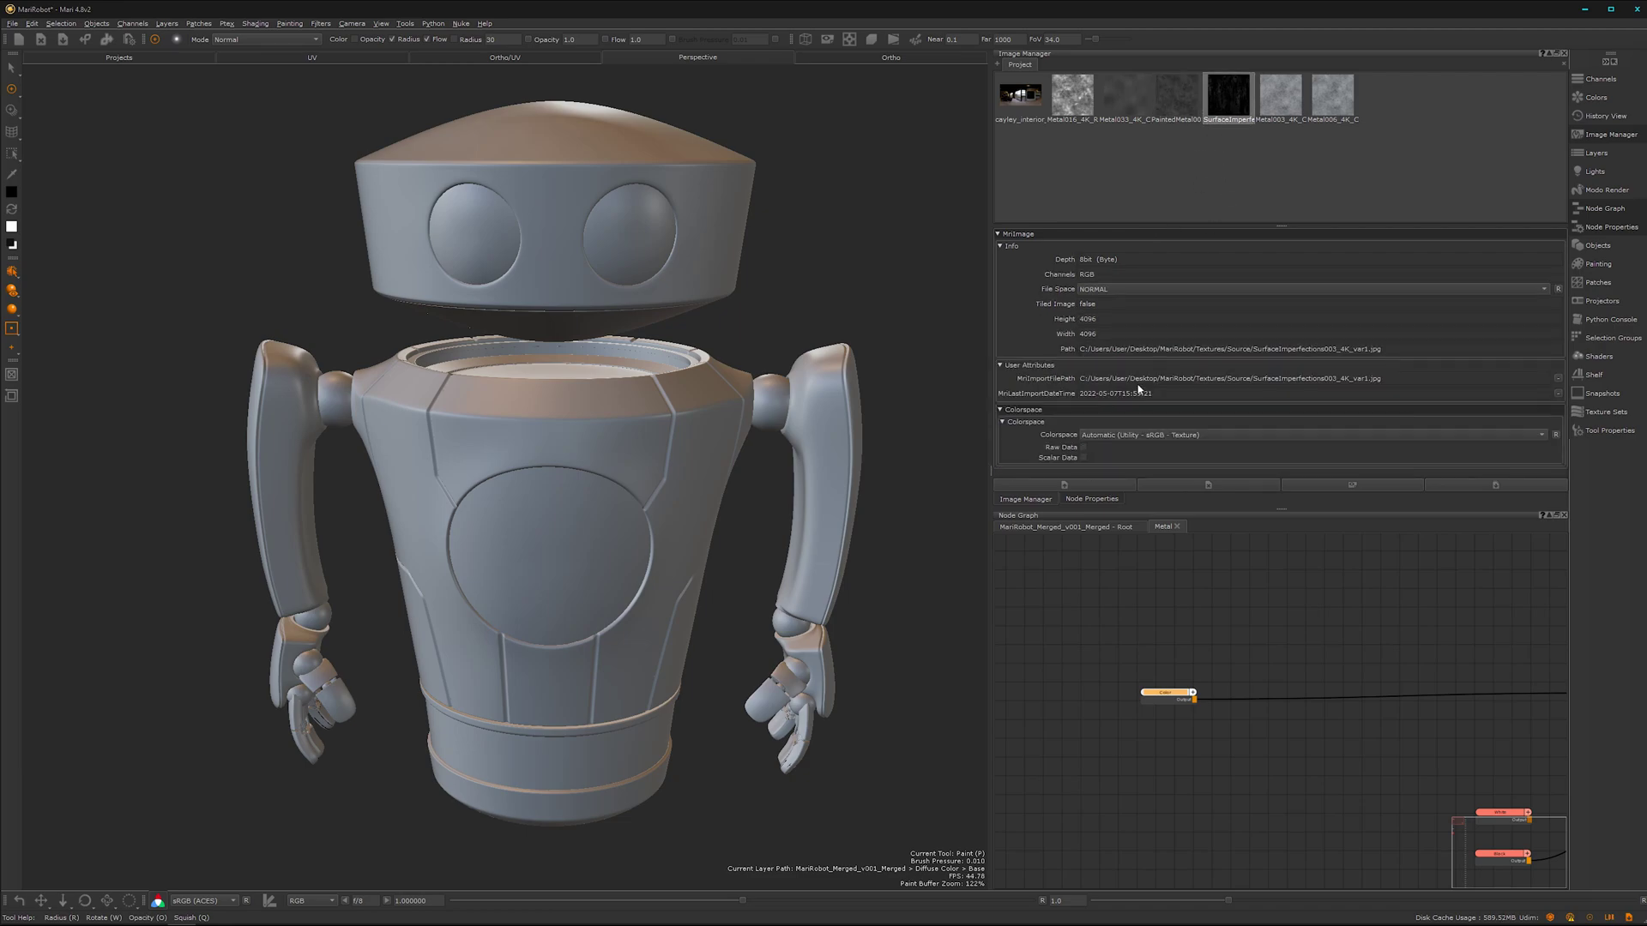
left_click(1083, 458)
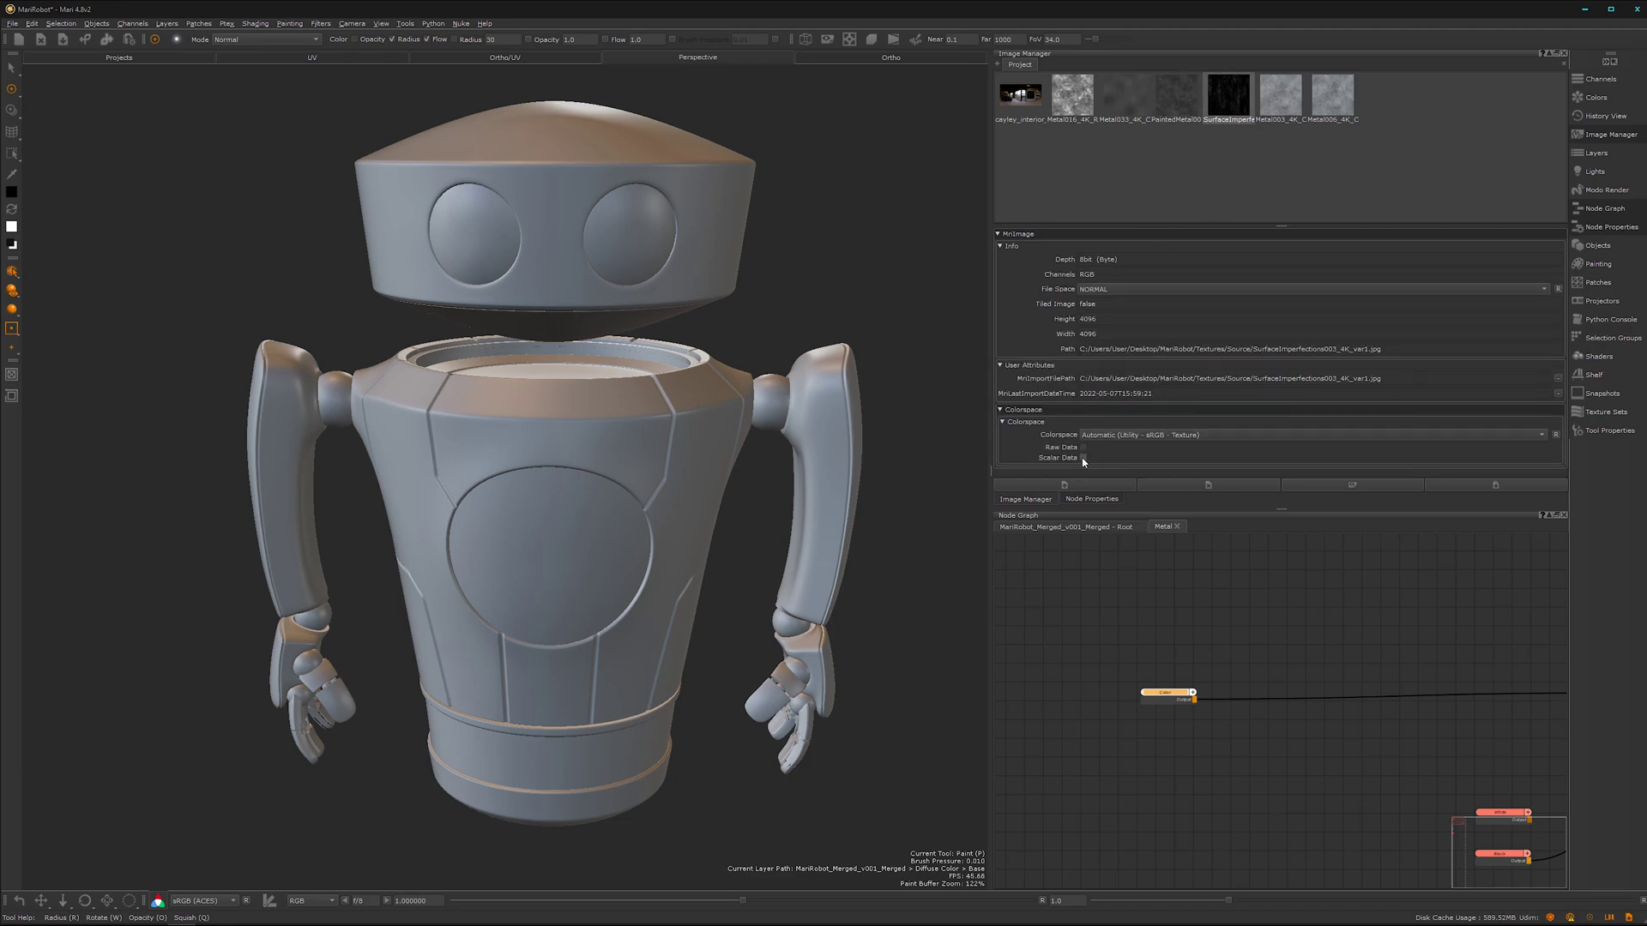
Step: Preview the imported Metal003_4K_Color and Metal006_4K_Color images, closing each preview
double_click(1282, 97)
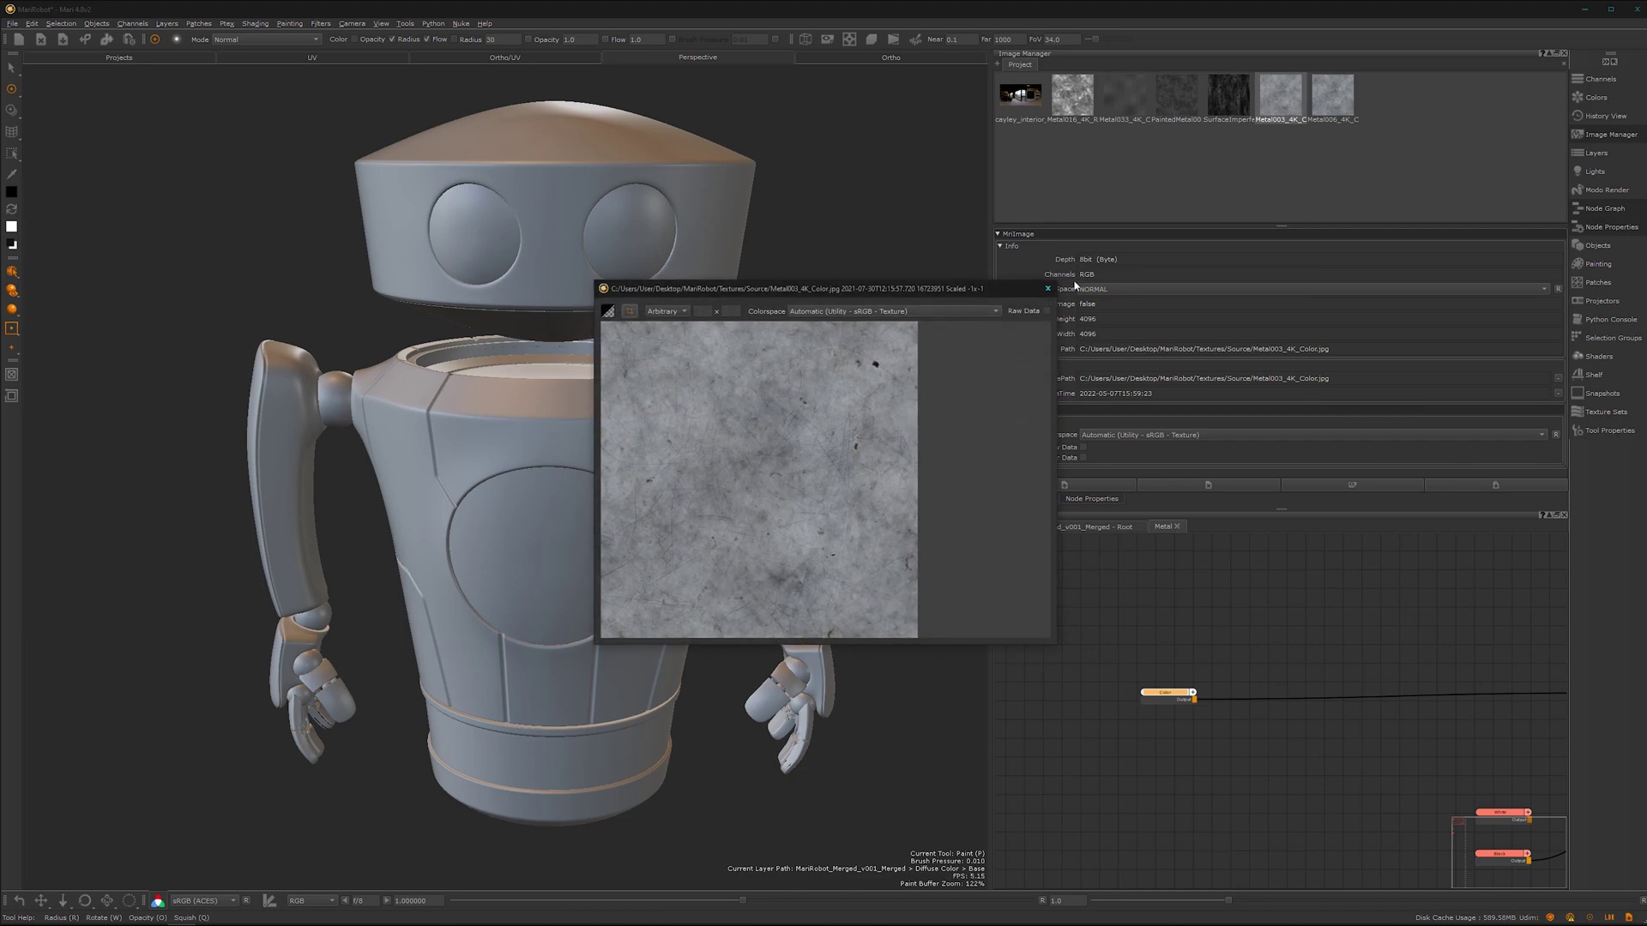
left_click(1048, 289)
double_click(1335, 101)
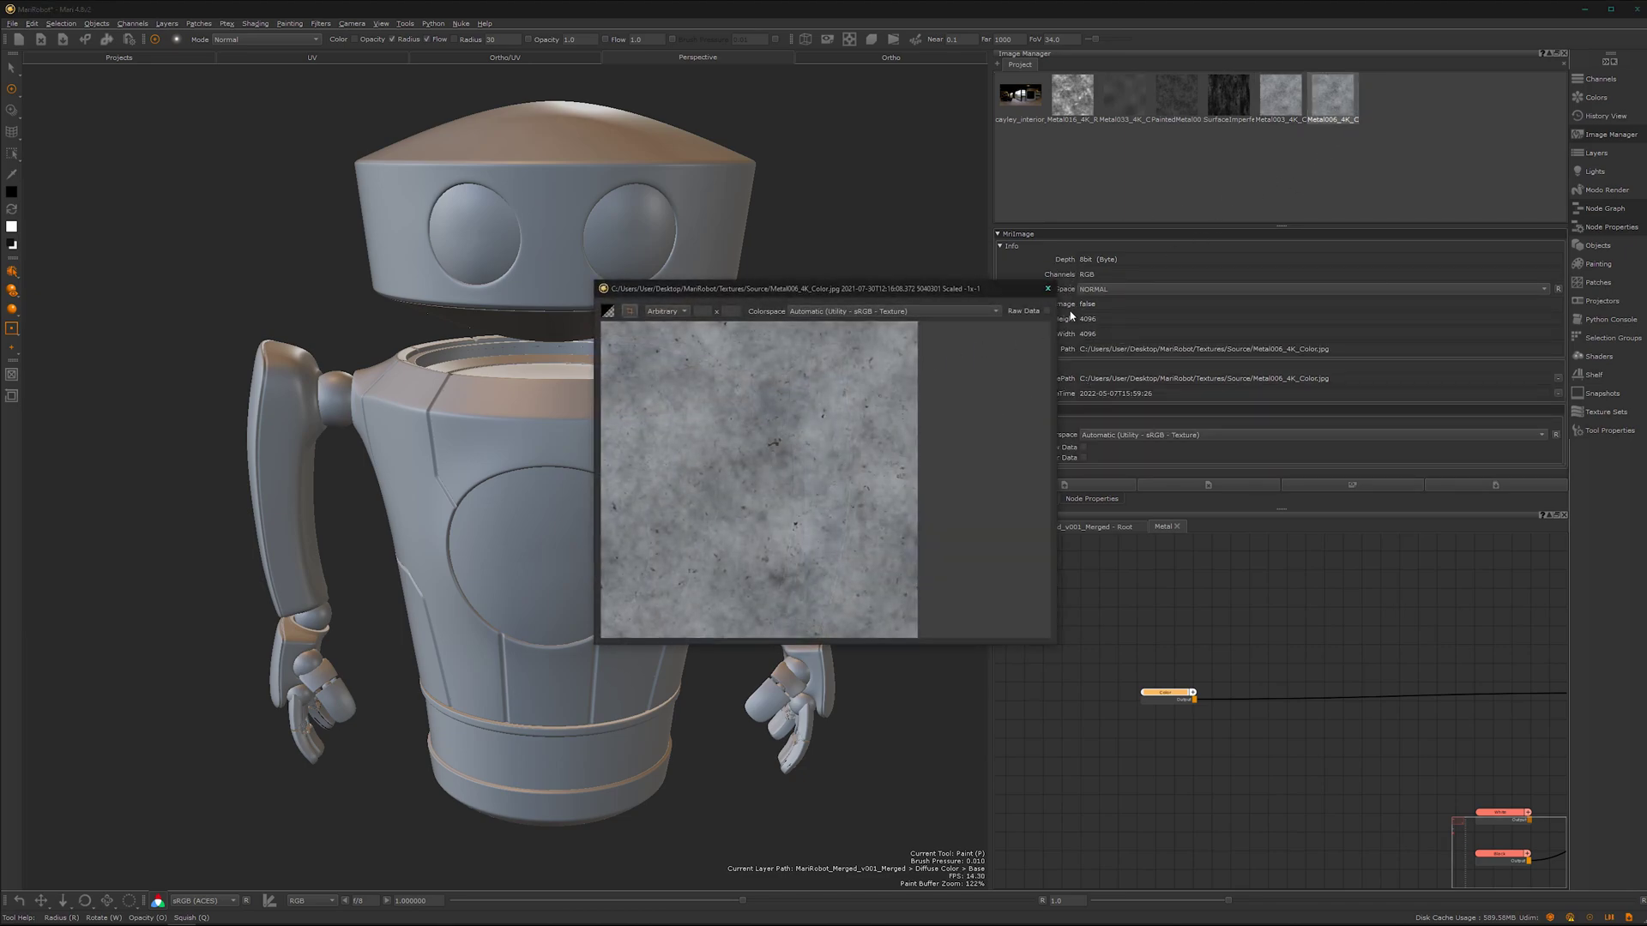
left_click(1049, 290)
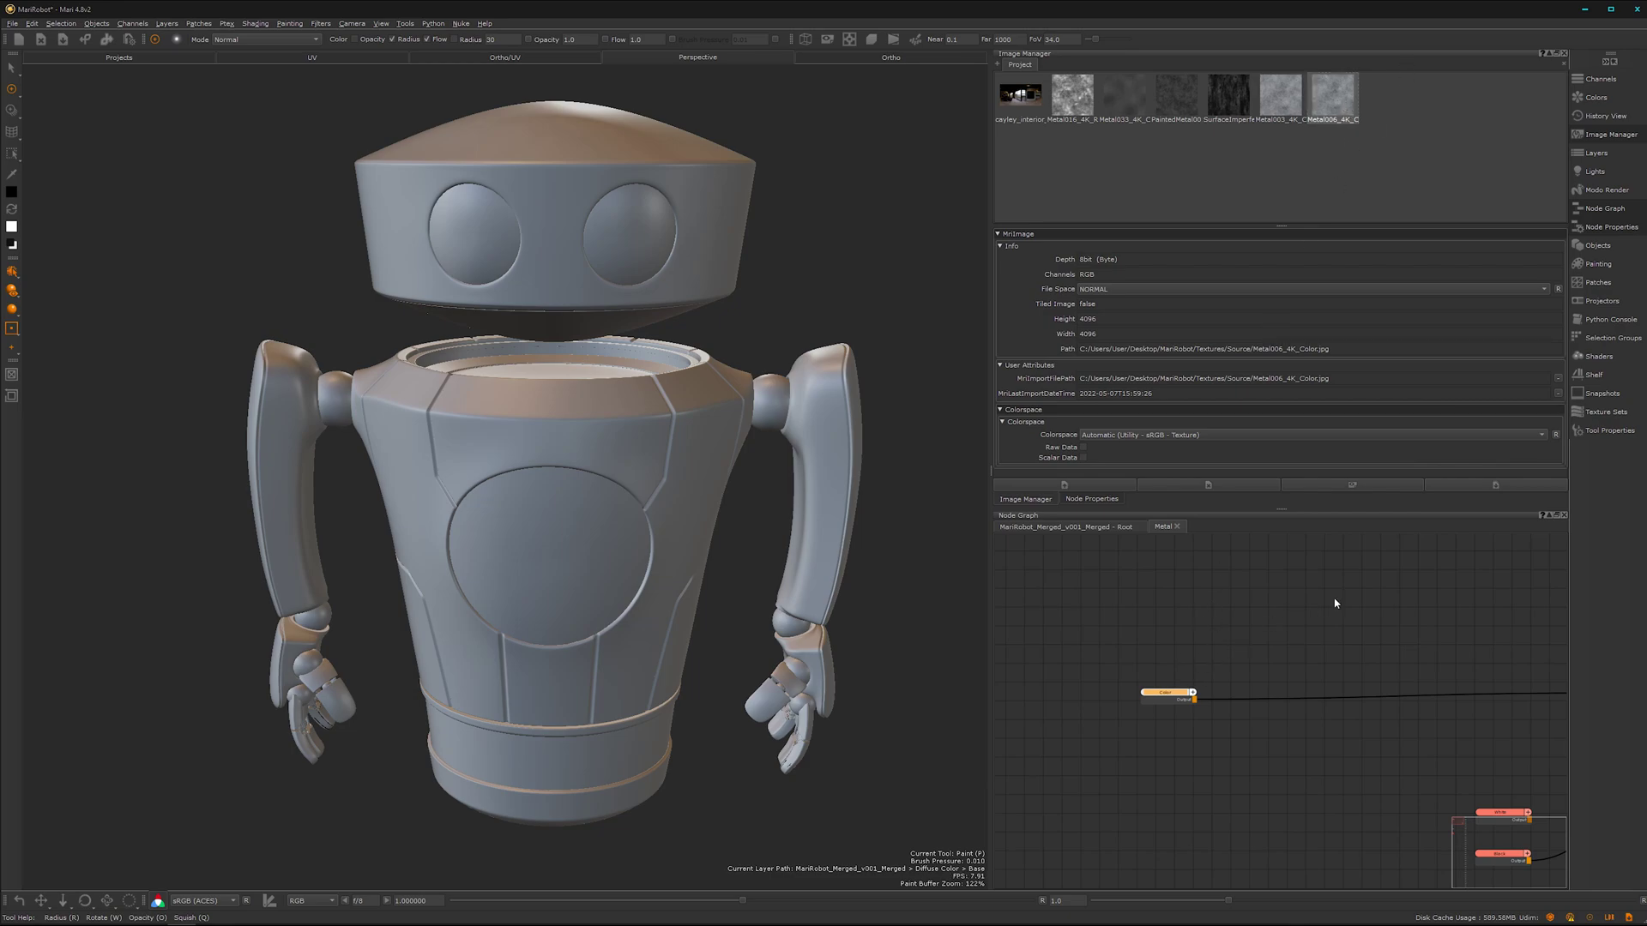
Step: Connect the White node to the Metl output node in place of the Black node
scroll(1299, 691, "down", 3)
middle_click_drag(1374, 702, 1261, 684)
scroll(1178, 613, "up", 3)
middle_click_drag(1353, 705, 1272, 735)
scroll(1271, 735, "down", 1)
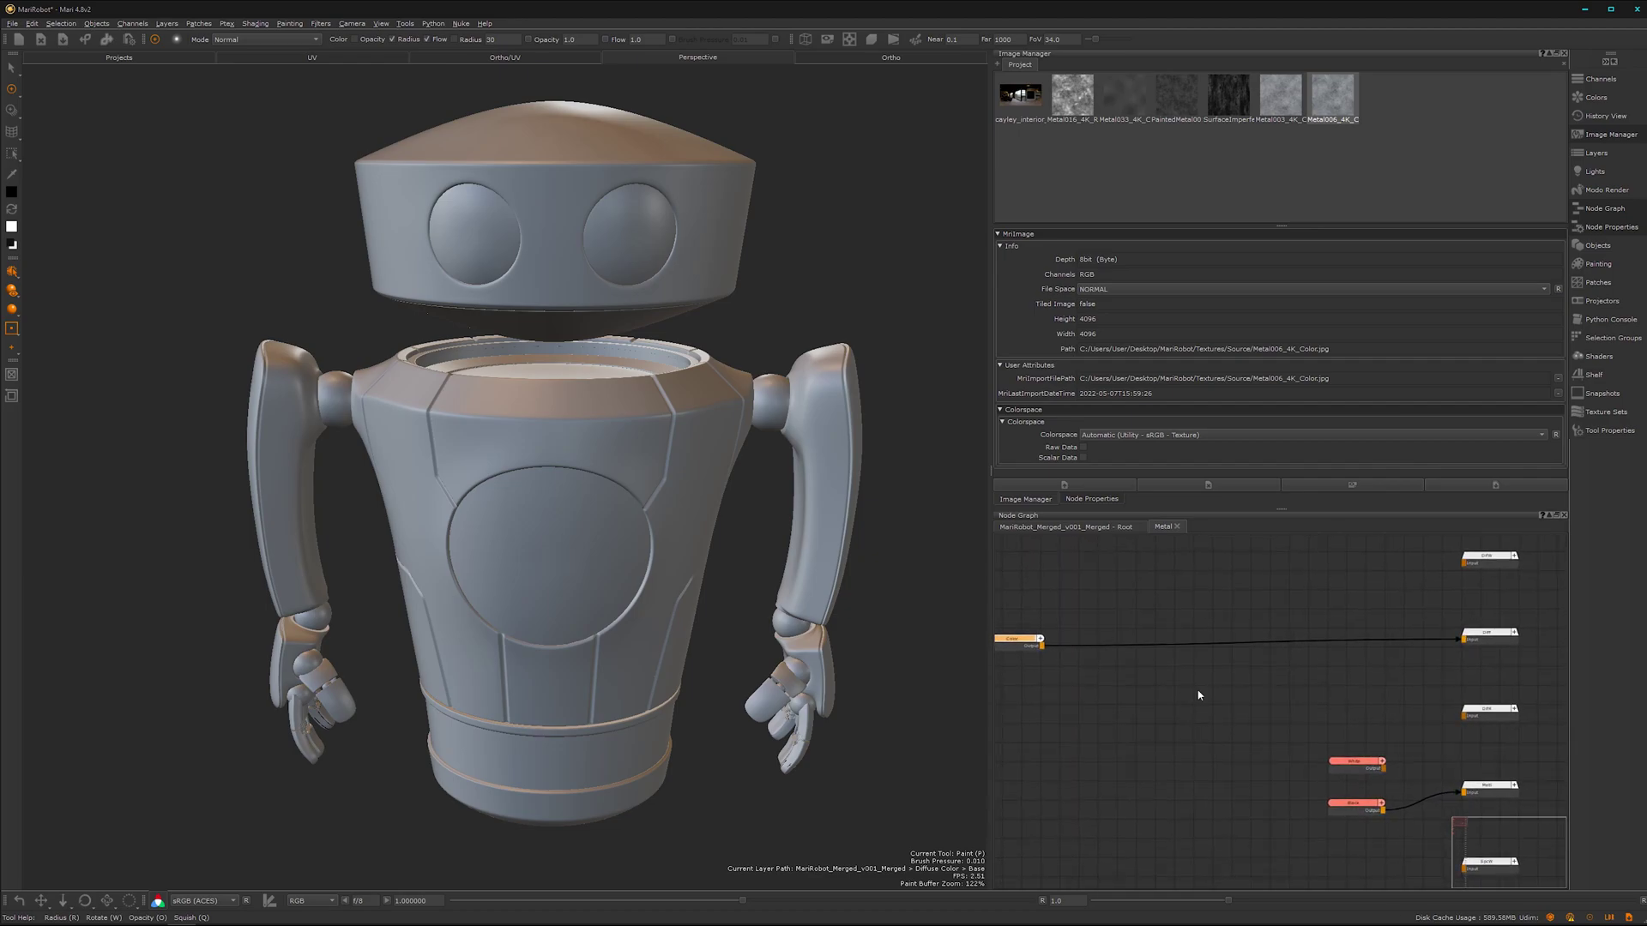
left_click(1359, 804)
scroll(1385, 804, "up", 3)
middle_click_drag(1404, 750, 1226, 688)
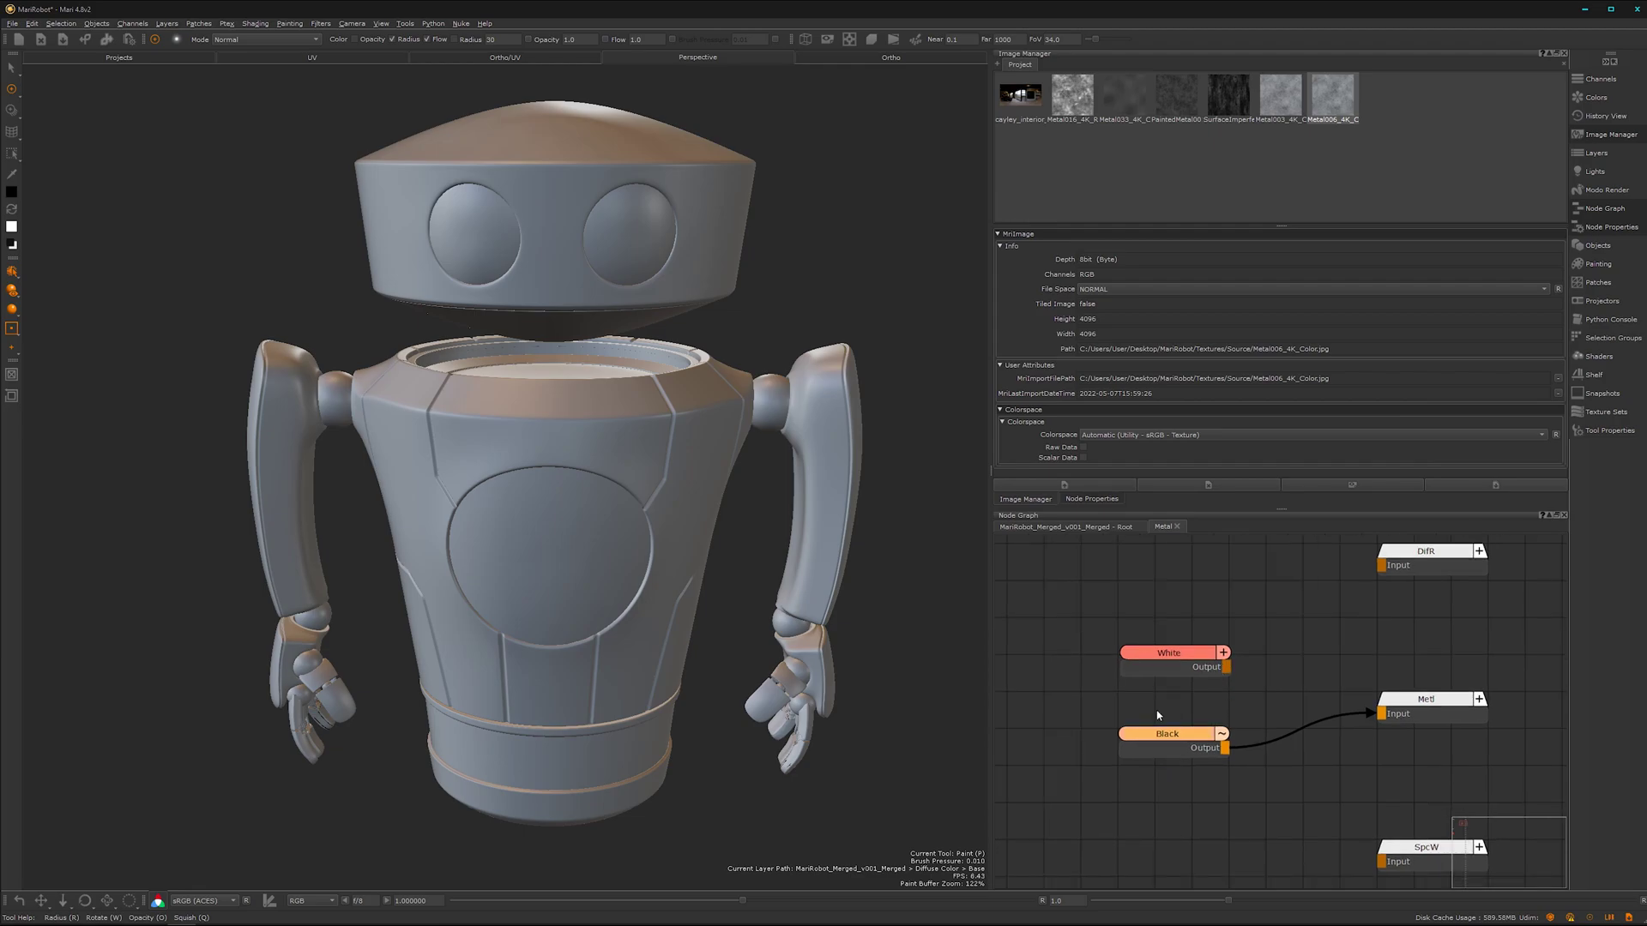
left_click_drag(1238, 749, 1216, 672)
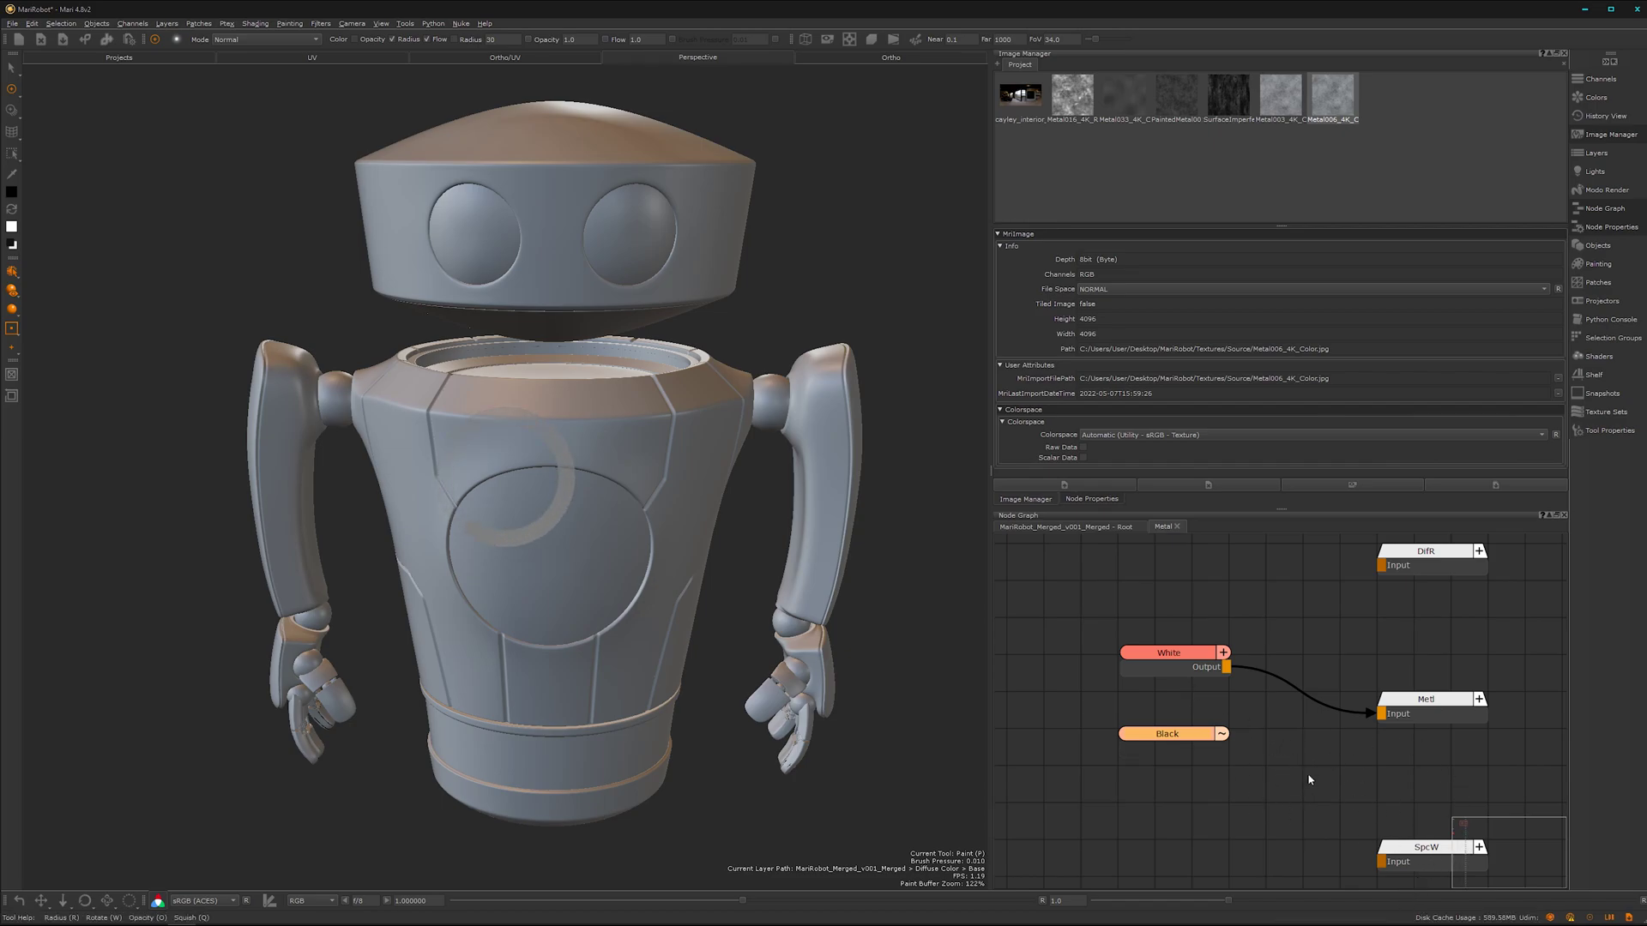
left_click_drag(665, 573, 739, 516, "alt")
Step: Widen the panel area, add the Metal006_4K_Color image as a tiled node and connect it to the diffuse color output in place of the Color node
scroll(1250, 755, "down", 4)
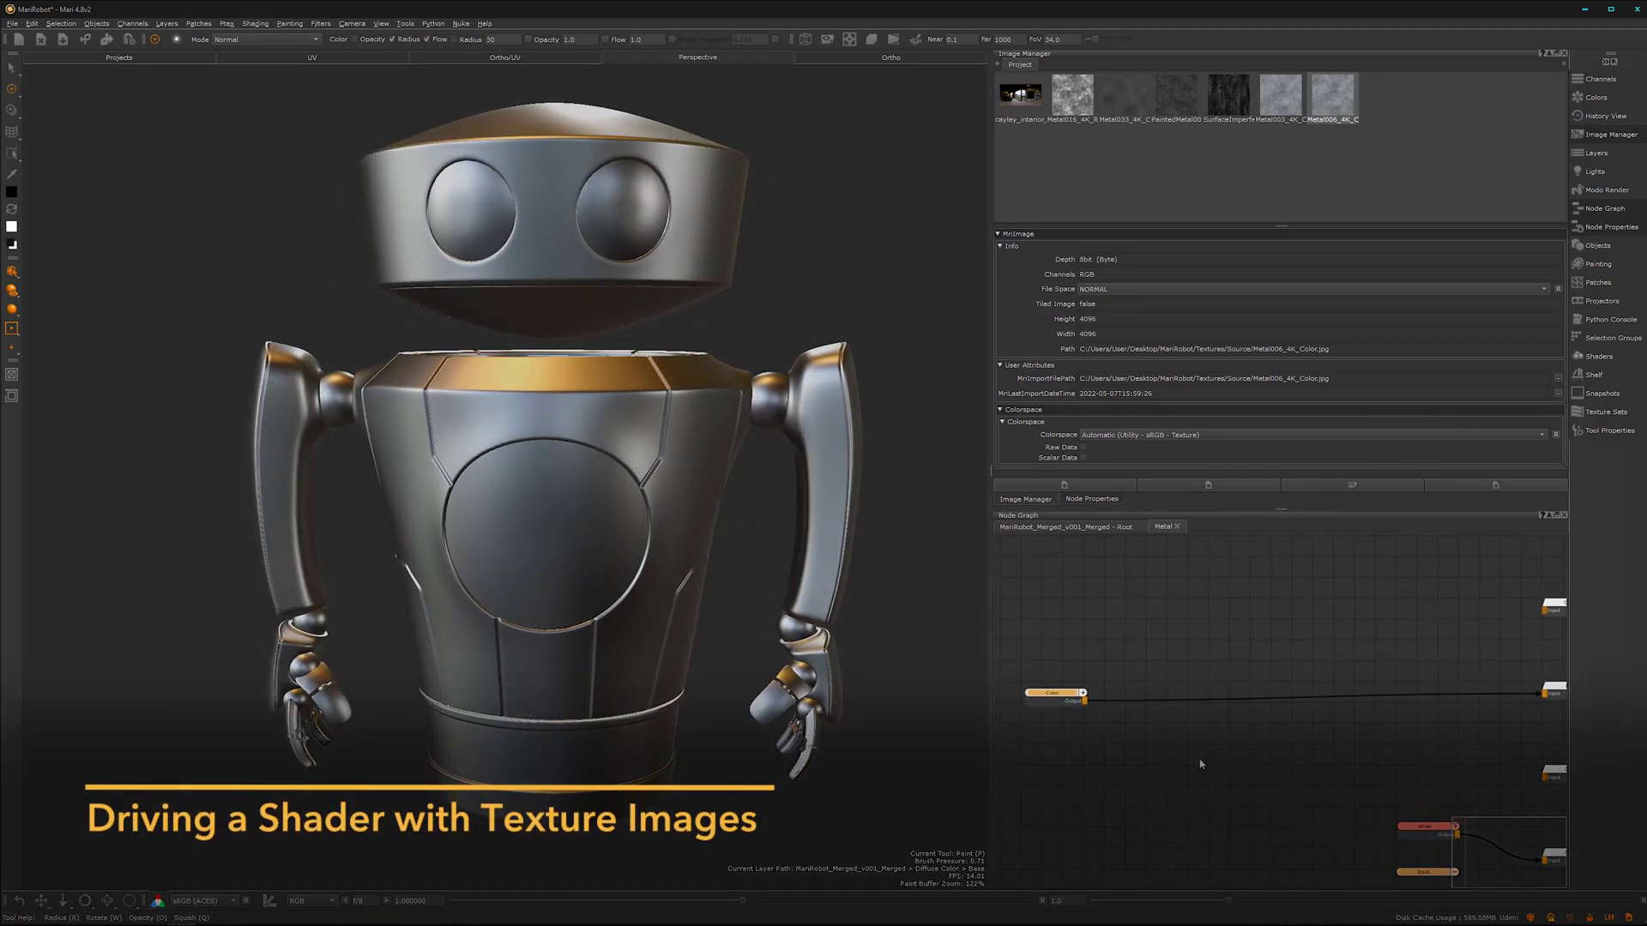
left_click_drag(990, 467, 885, 477)
left_click_drag(1226, 100, 1016, 648)
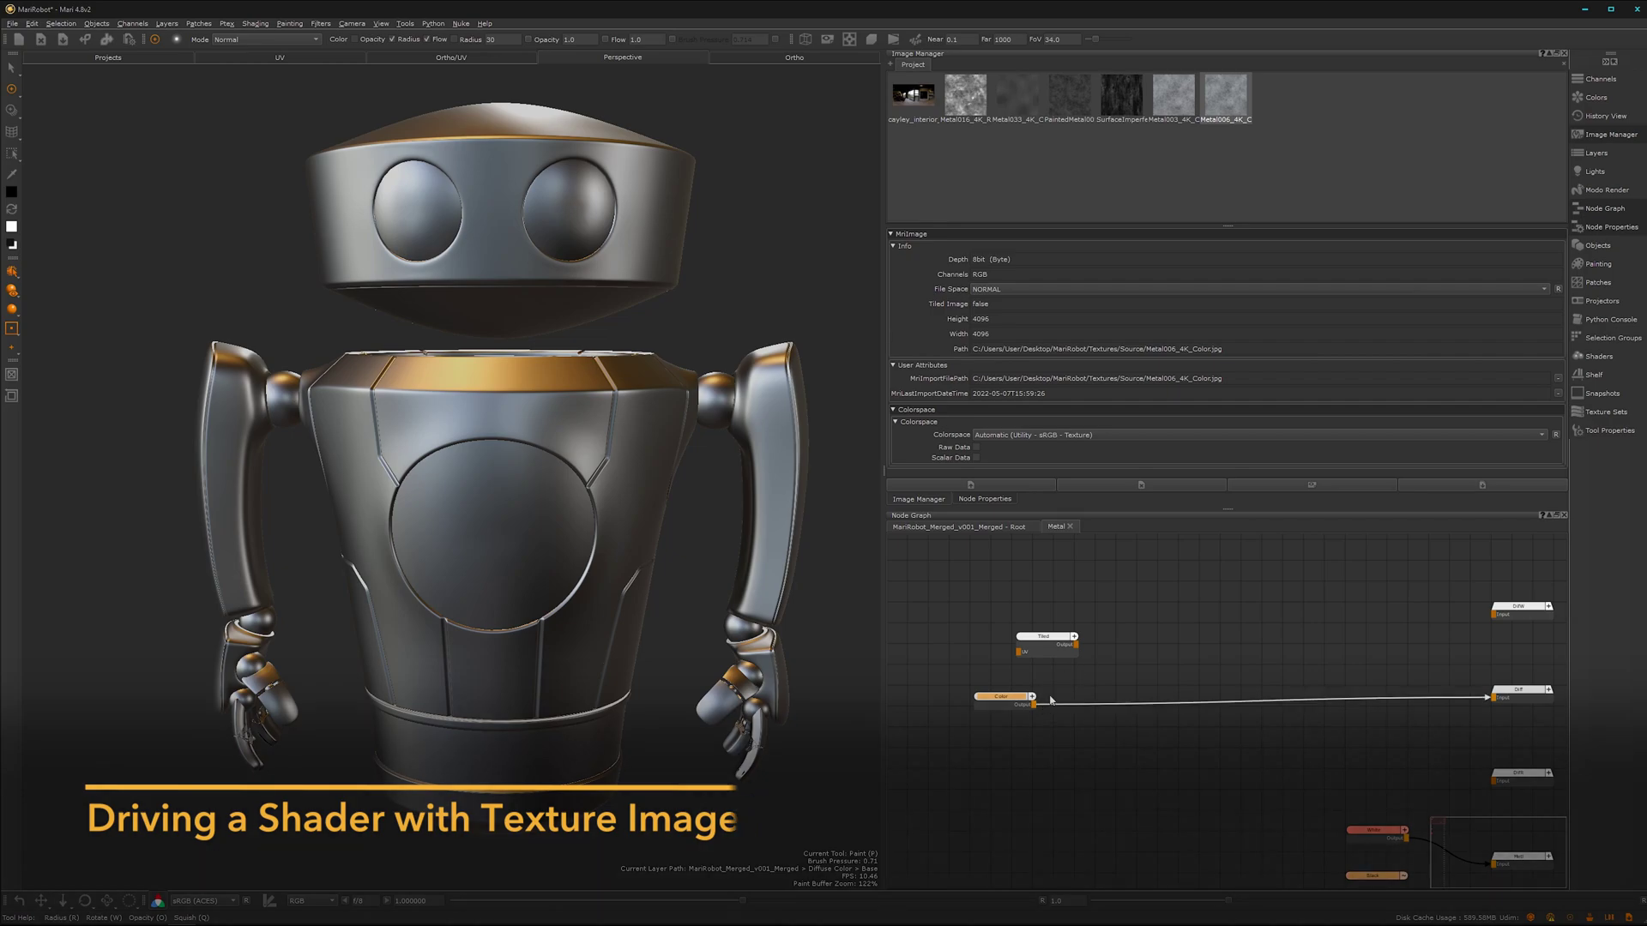
left_click_drag(1054, 707, 1076, 644)
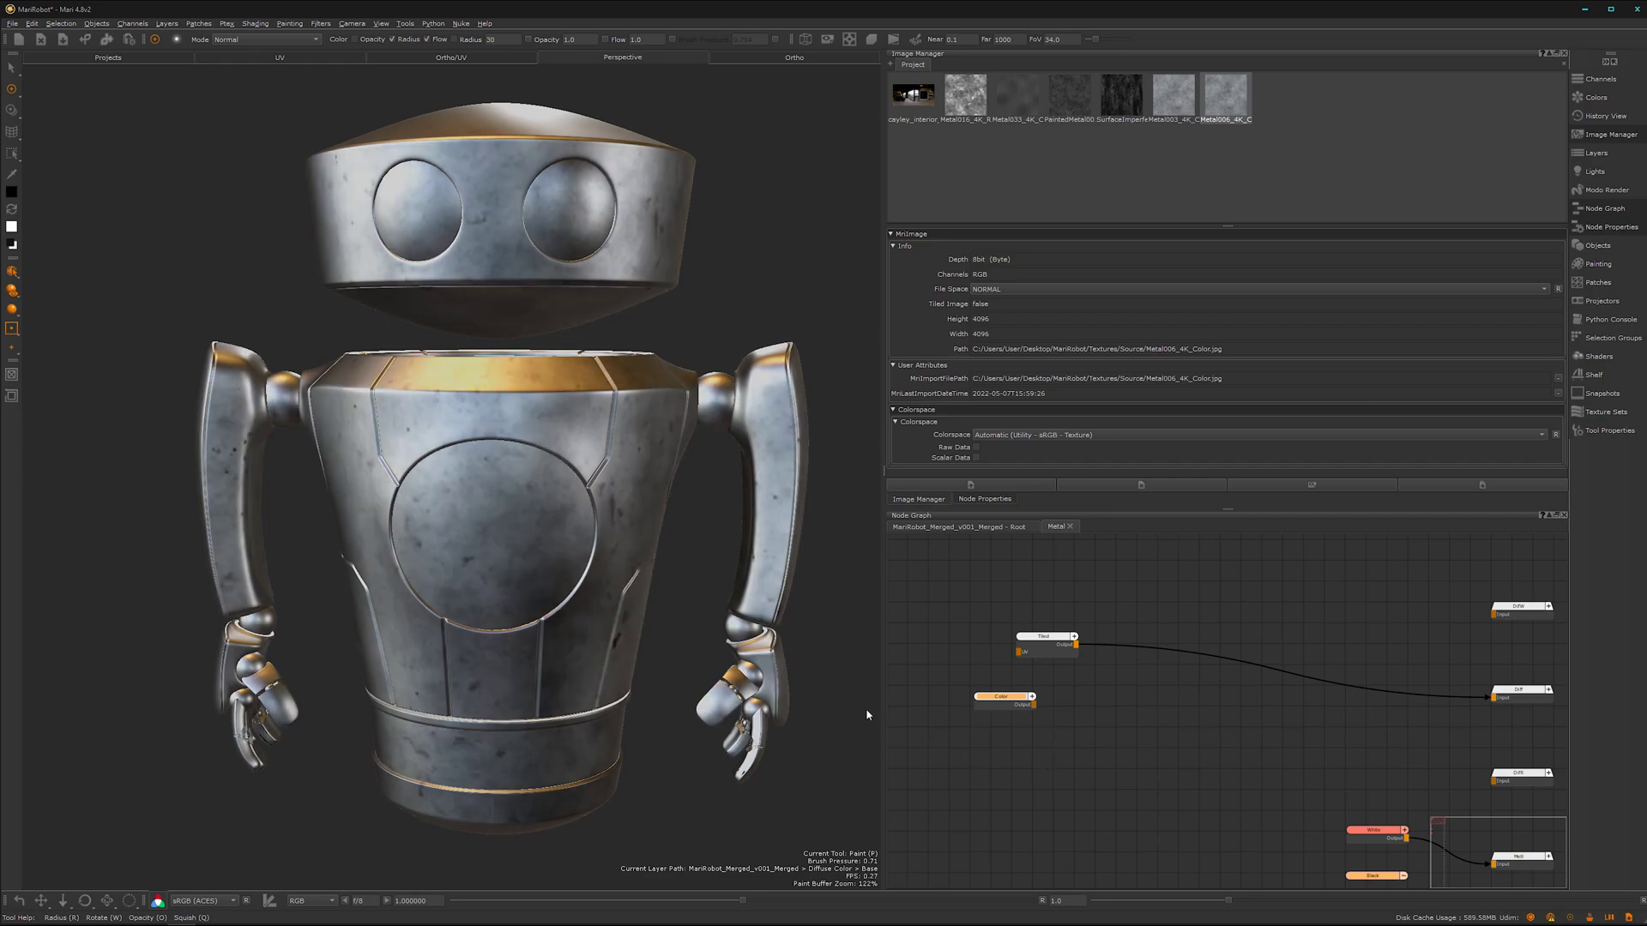
left_click_drag(537, 627, 602, 598, "alt")
right_click_drag(556, 594, 609, 624, "alt")
middle_click_drag(609, 625, 493, 594, "alt")
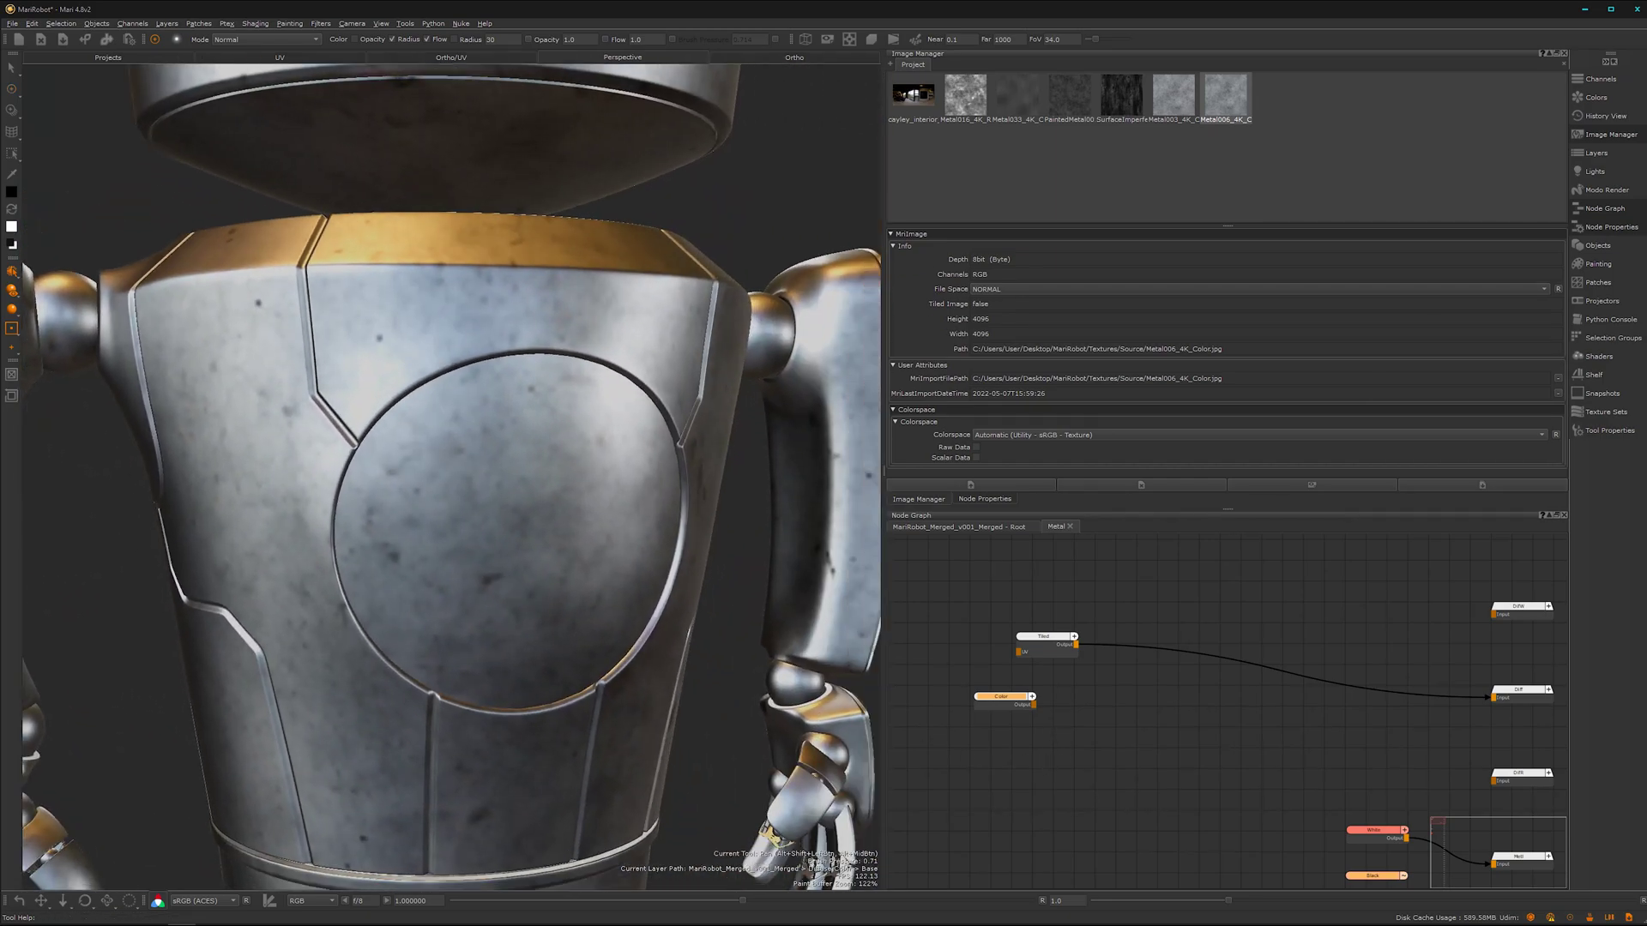
Step: Set the U and V repeat of the Metal006 tiled node to 3
double_click(1042, 640)
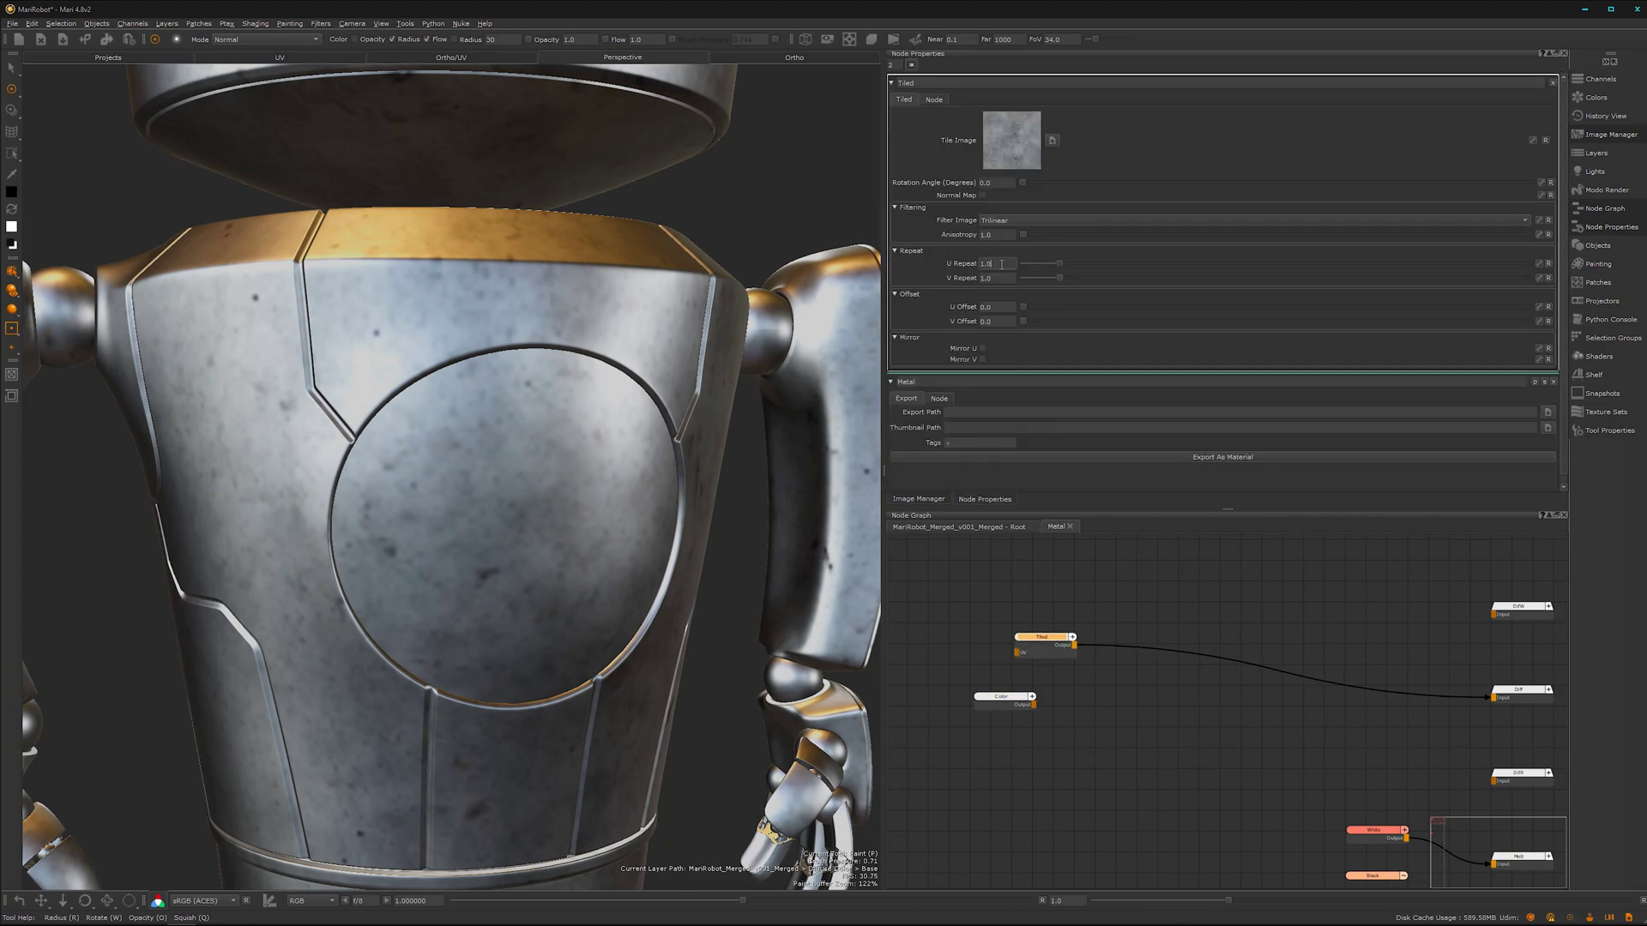
left_click_drag(1001, 264, 979, 263)
type("3")
key("Tab")
type("3")
key("Return")
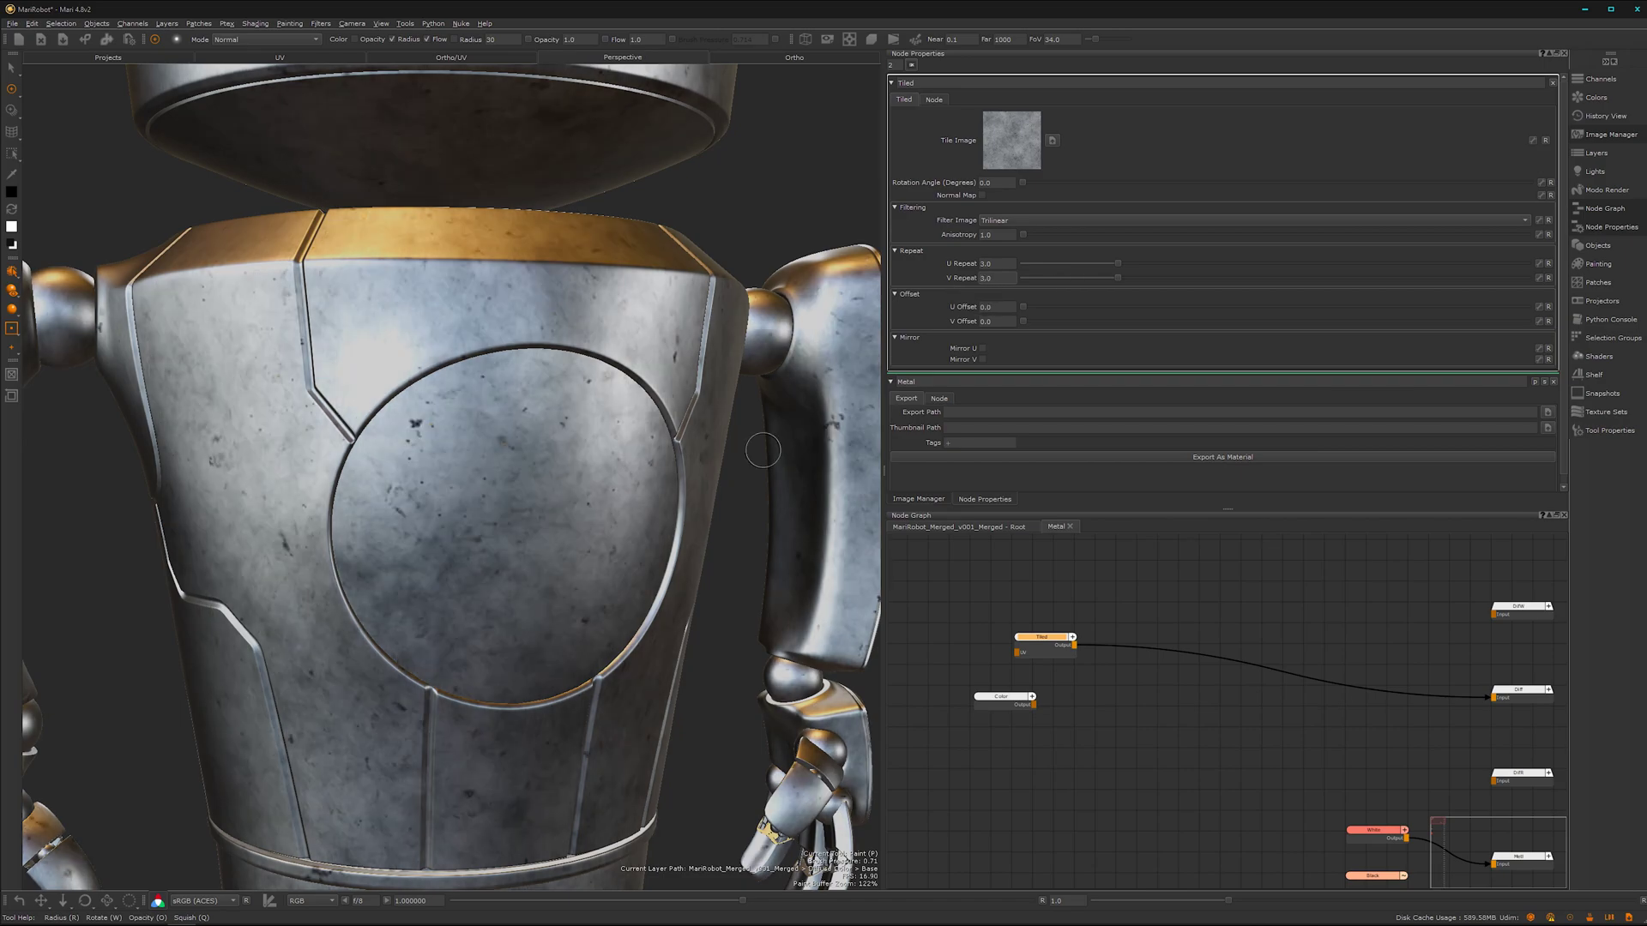
mouse_move(463, 592)
left_mouse_down("alt")
mouse_move(441, 559)
mouse_move(481, 569)
mouse_move(466, 570)
left_mouse_up("alt")
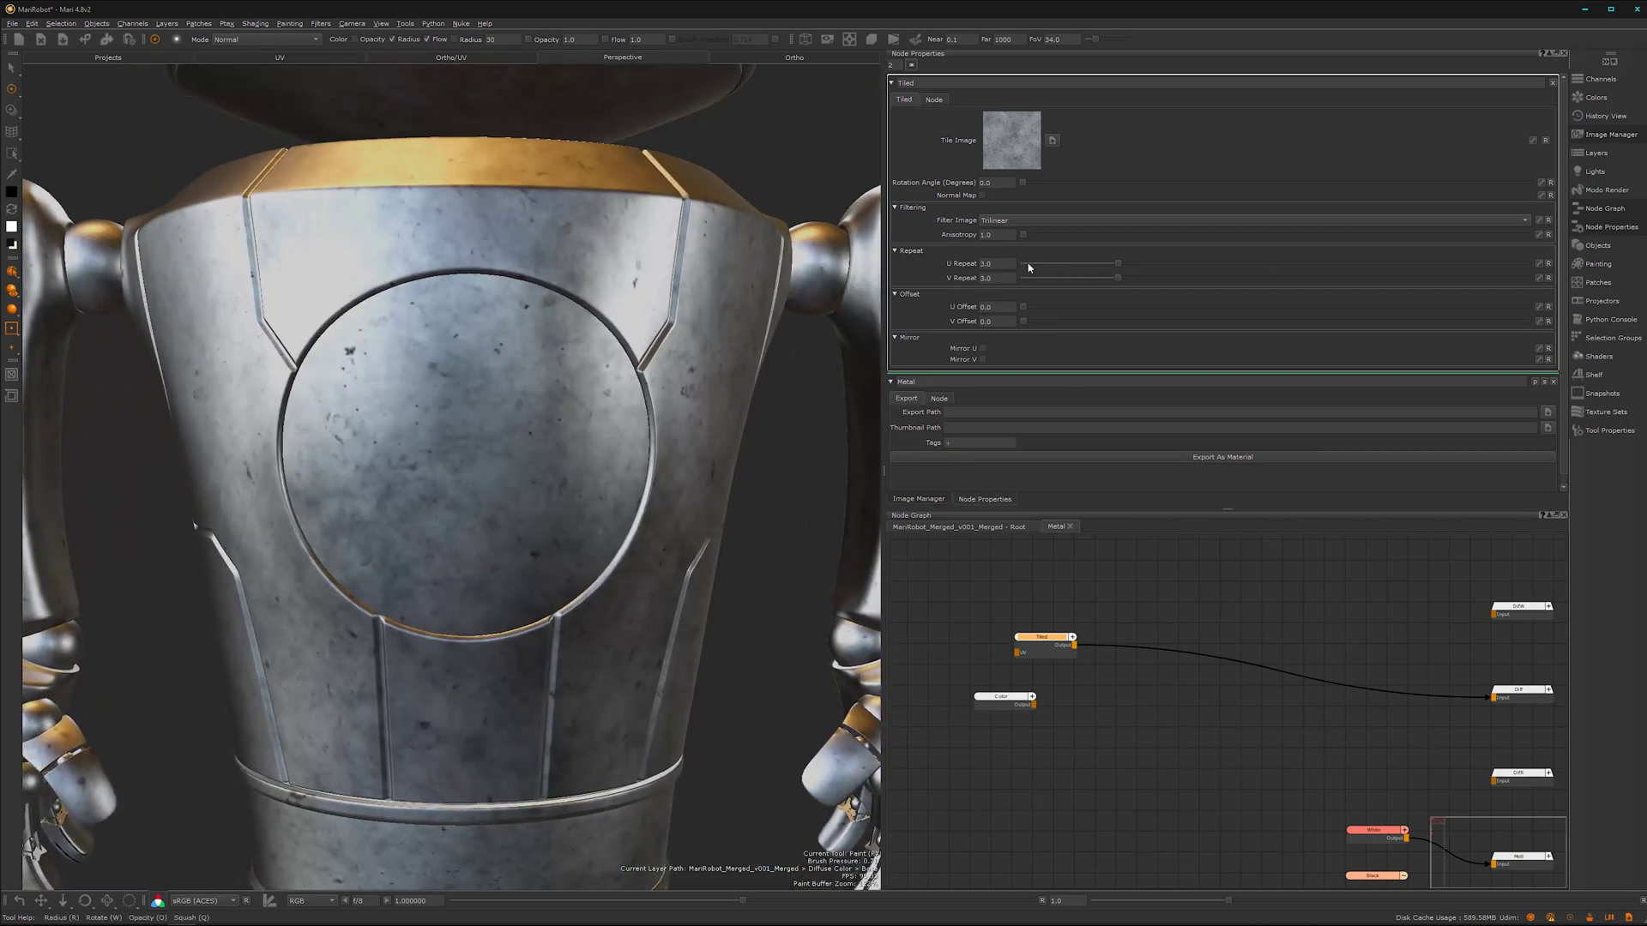
Step: Set the U and V repeat of the Metal006 tiled node to 5 and check the finer pattern on the torso
left_click_drag(1000, 264, 959, 283)
type("5")
key("Tab")
type("5")
key("Return")
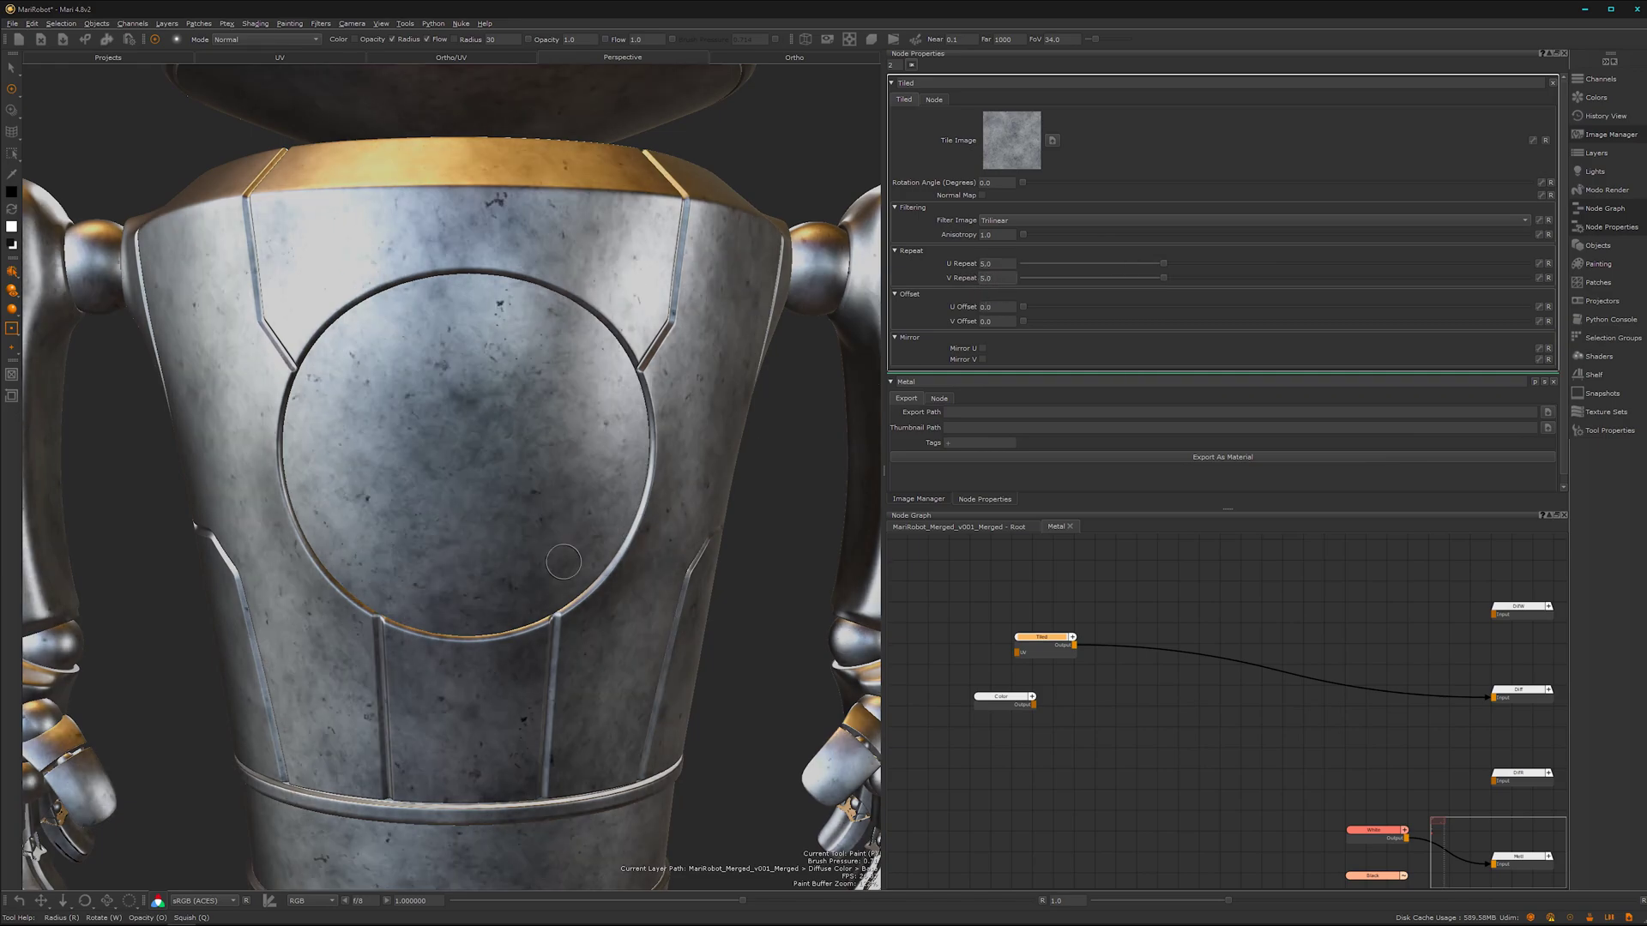
mouse_move(563, 561)
left_mouse_down("alt")
mouse_move(515, 585)
mouse_move(552, 590)
left_mouse_up("alt")
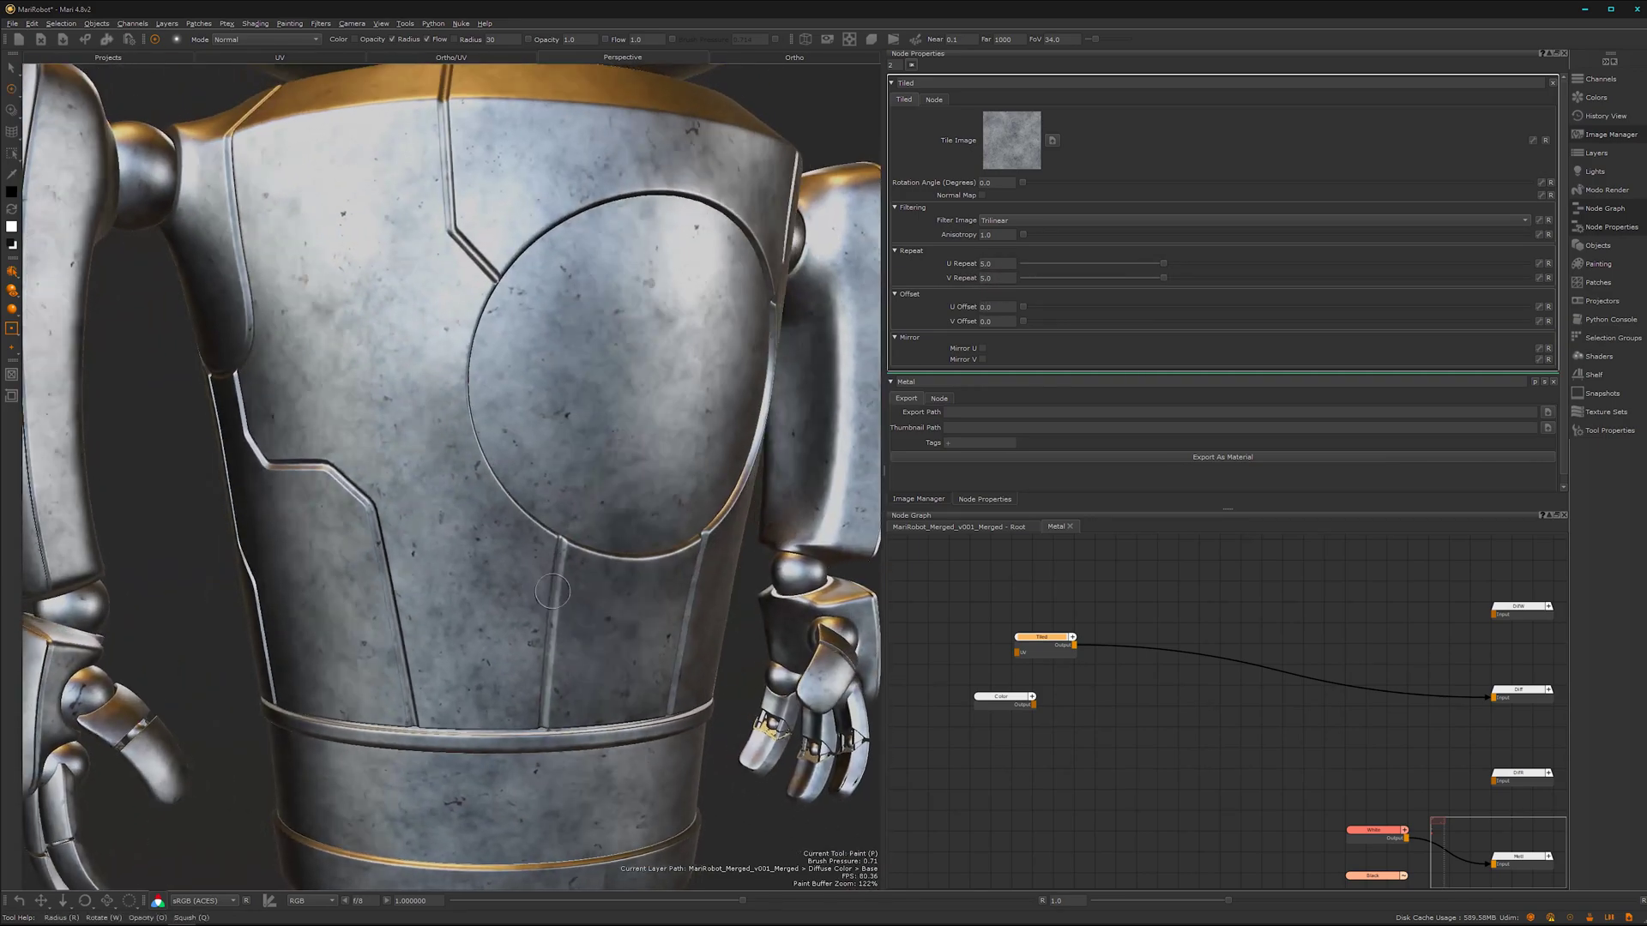
Step: Delete the disconnected Color node and move the Tiled node into its place
left_click_drag(1028, 755, 980, 691)
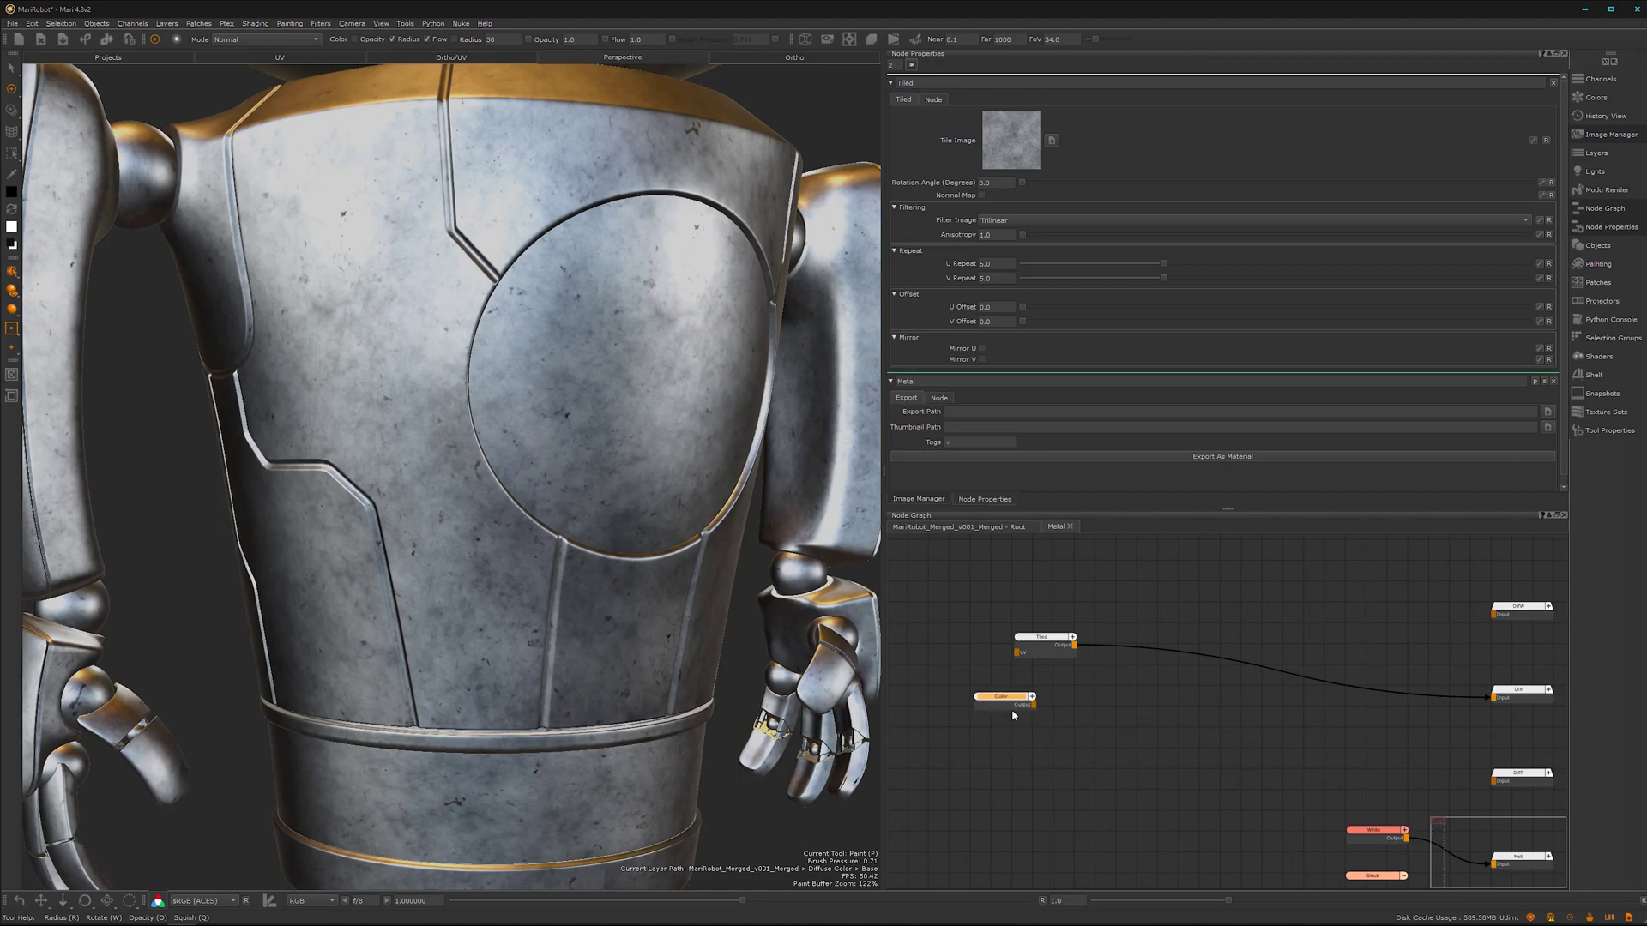
key("Delete")
left_click_drag(1044, 642, 973, 694)
Step: Preview the Metal033_4K_Color and PaintedMetal001_4K_Roughness images, closing each preview
right_click_drag(1163, 782, 1103, 801, "alt")
middle_click_drag(1103, 801, 1090, 604, "alt")
right_click_drag(1116, 794, 1171, 723, "alt")
middle_click_drag(1171, 723, 1092, 632)
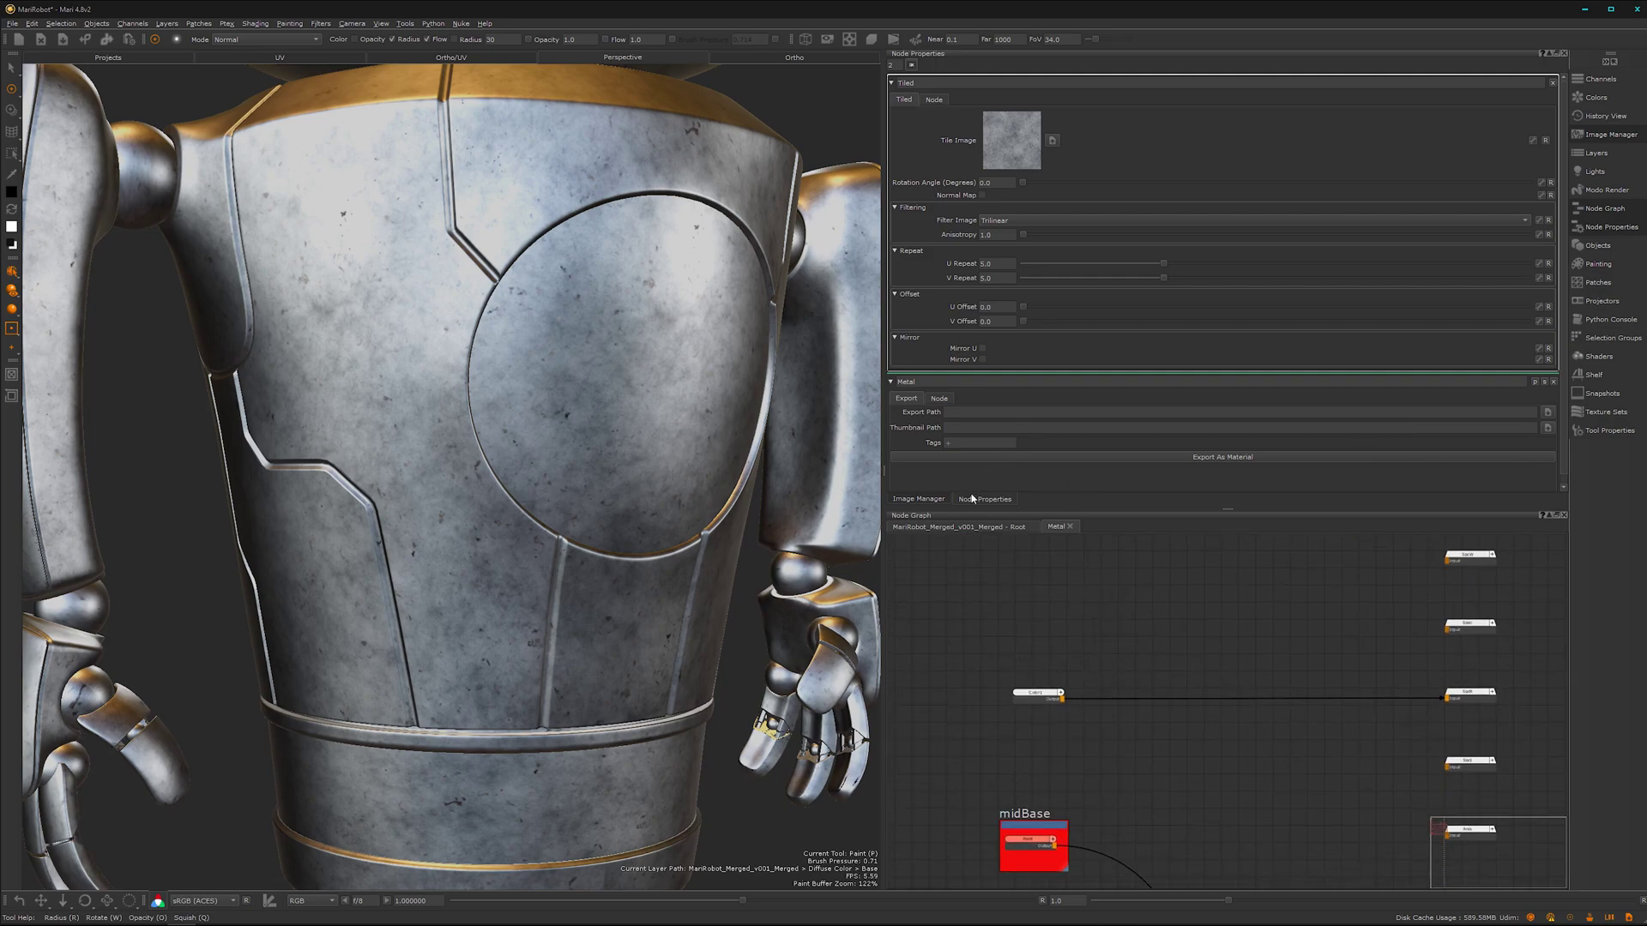
left_click(915, 501)
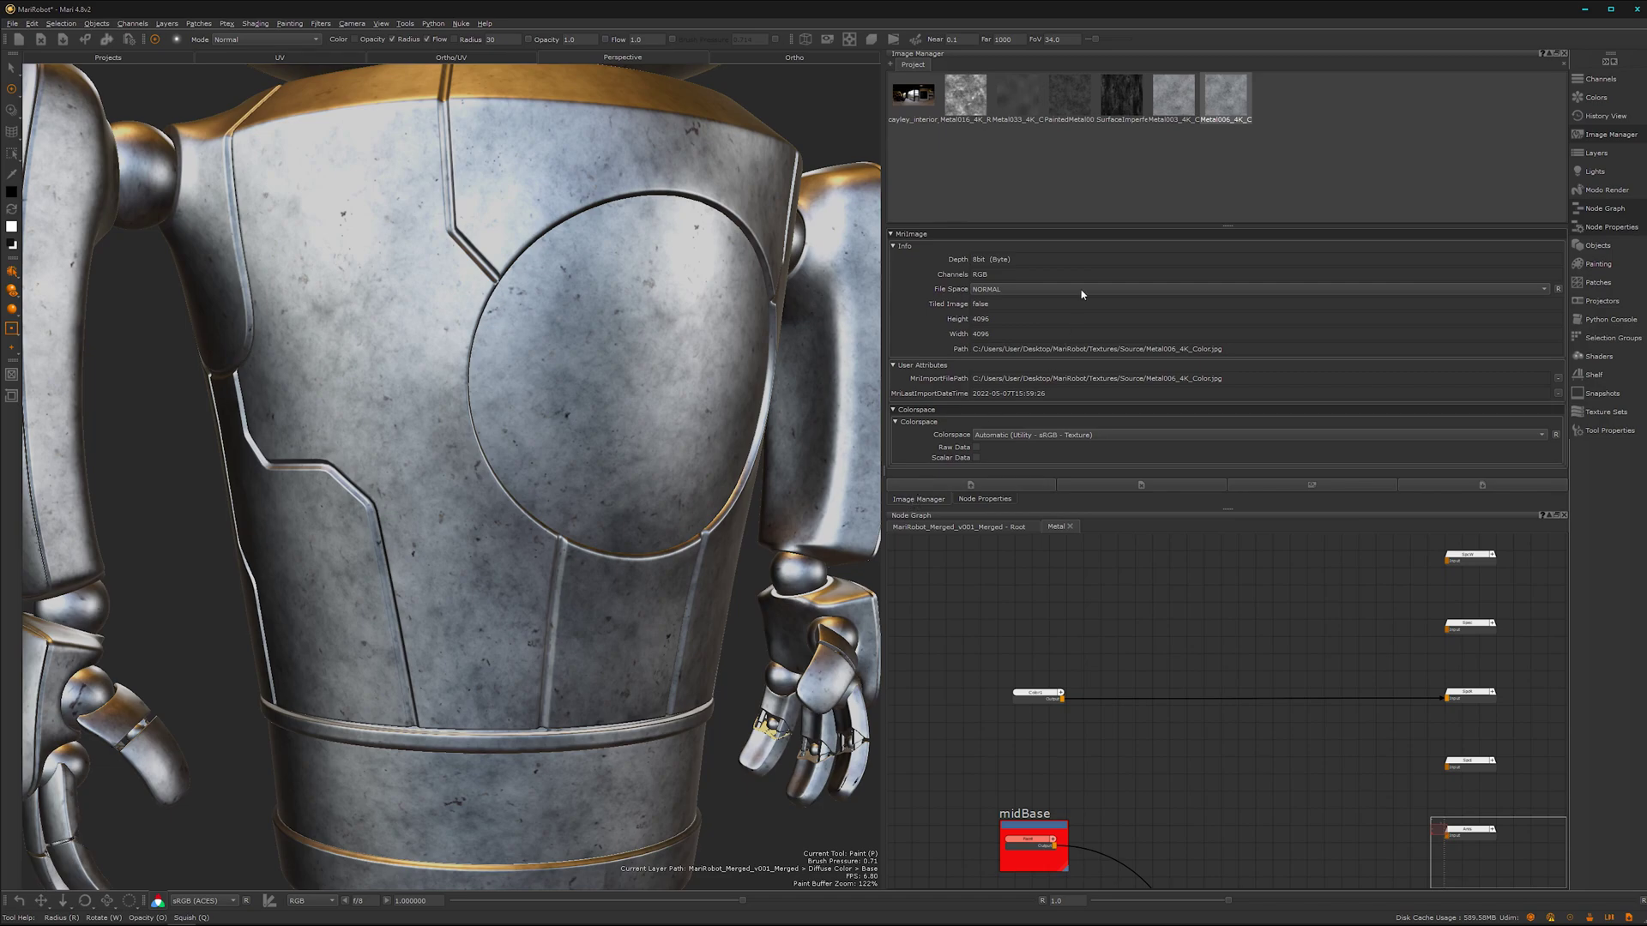
double_click(1021, 101)
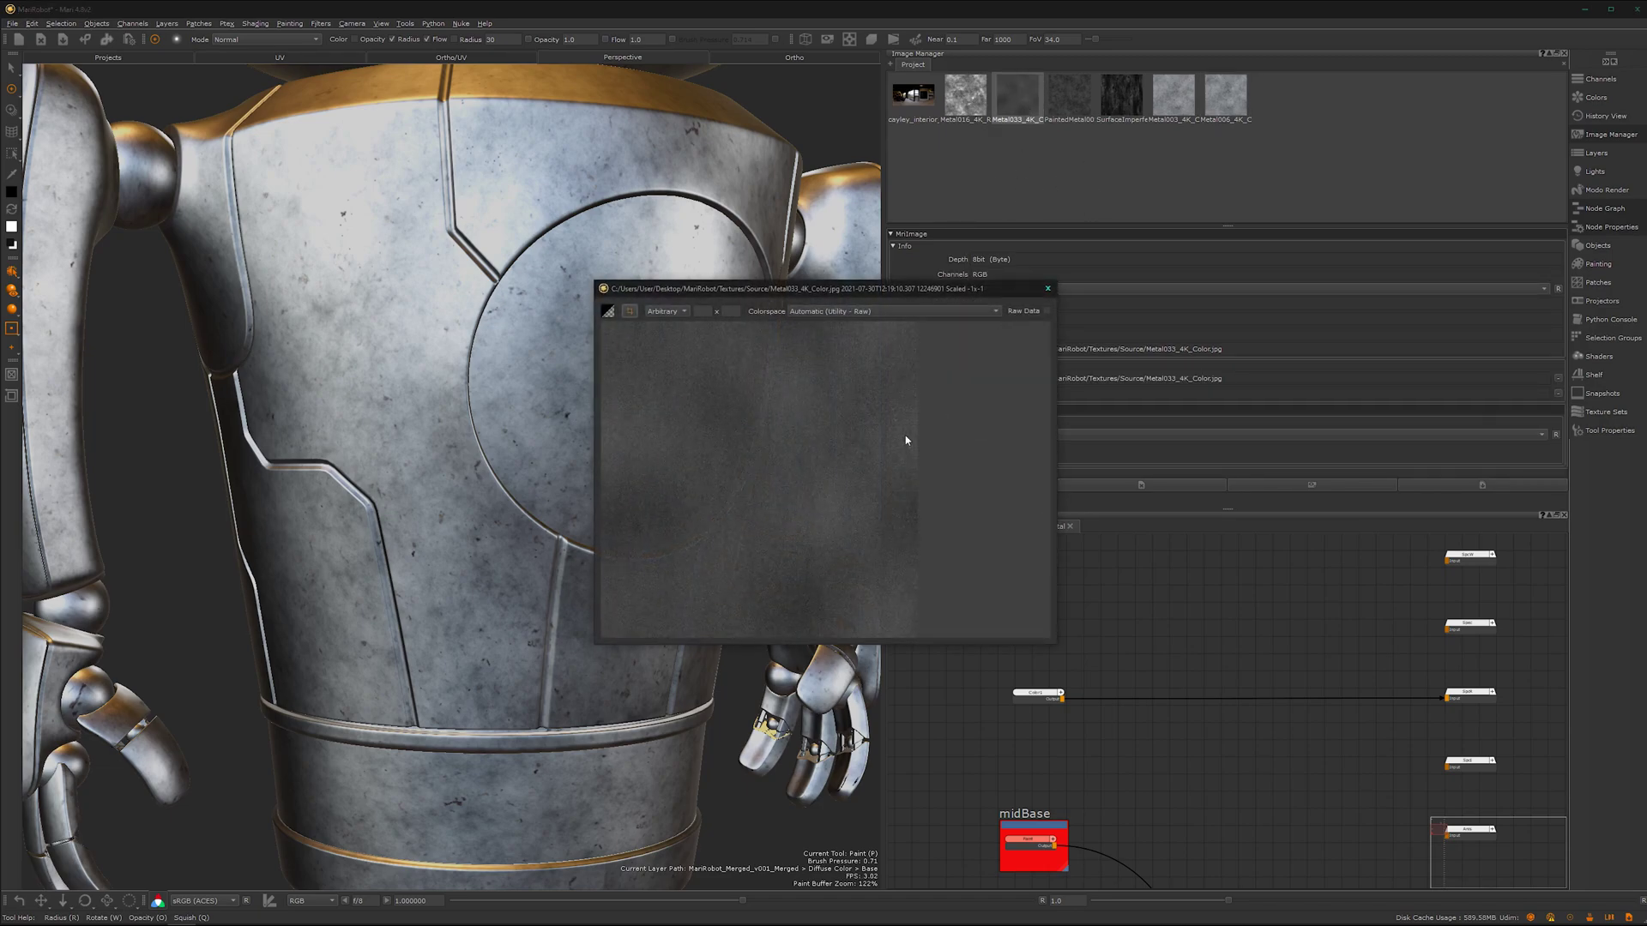
left_click(1048, 288)
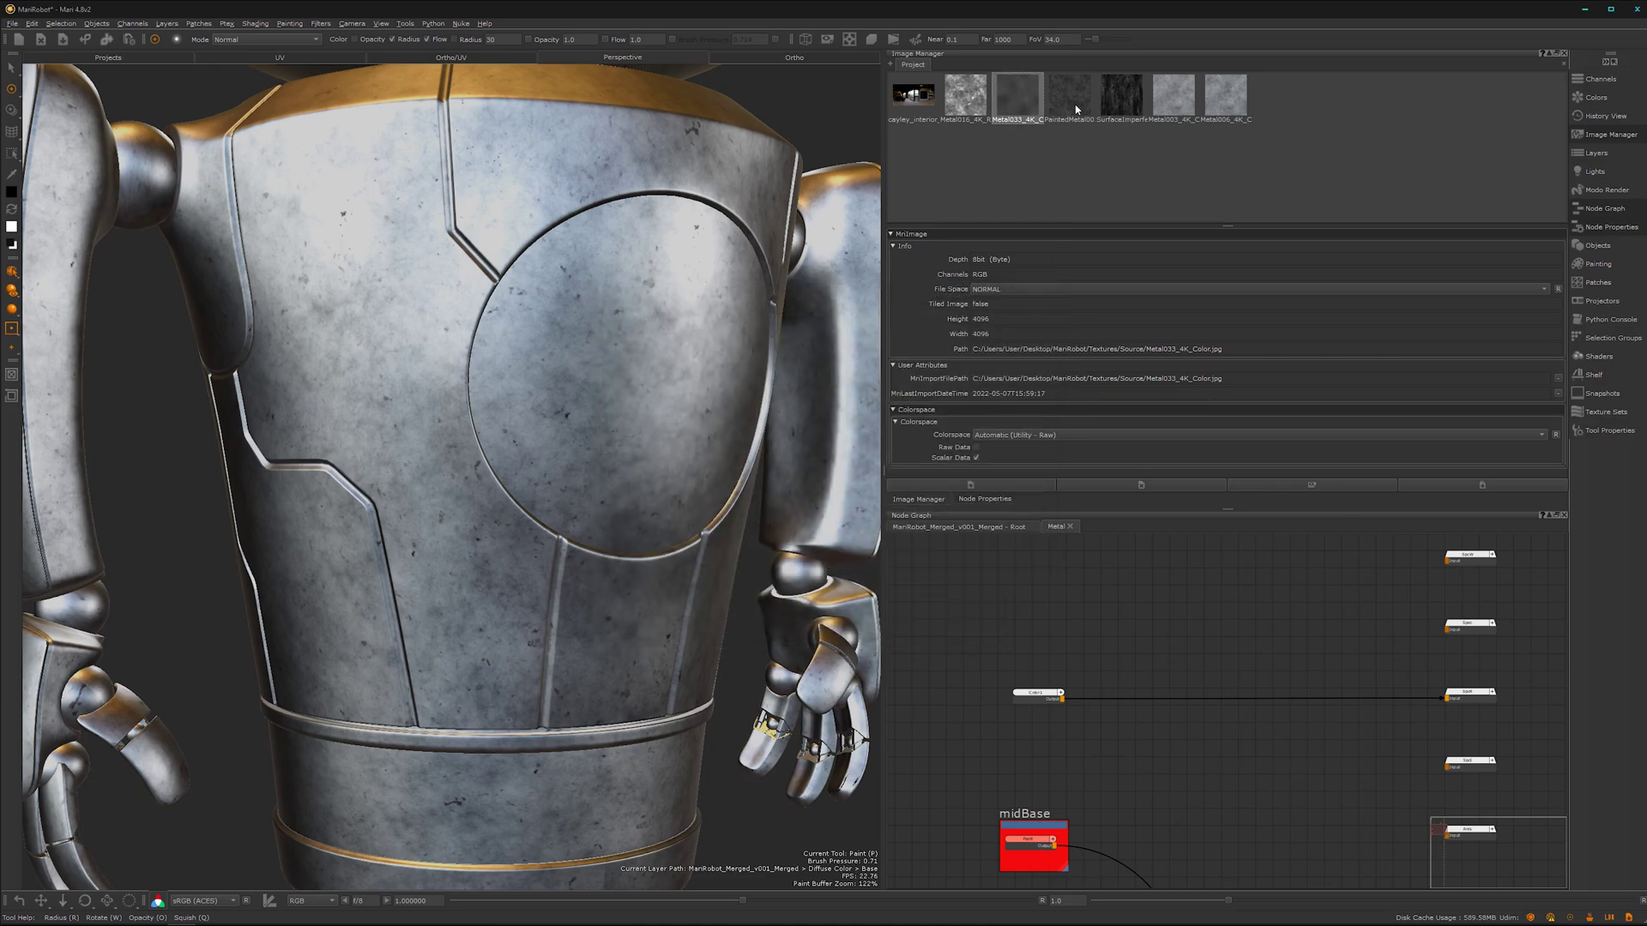
double_click(1070, 94)
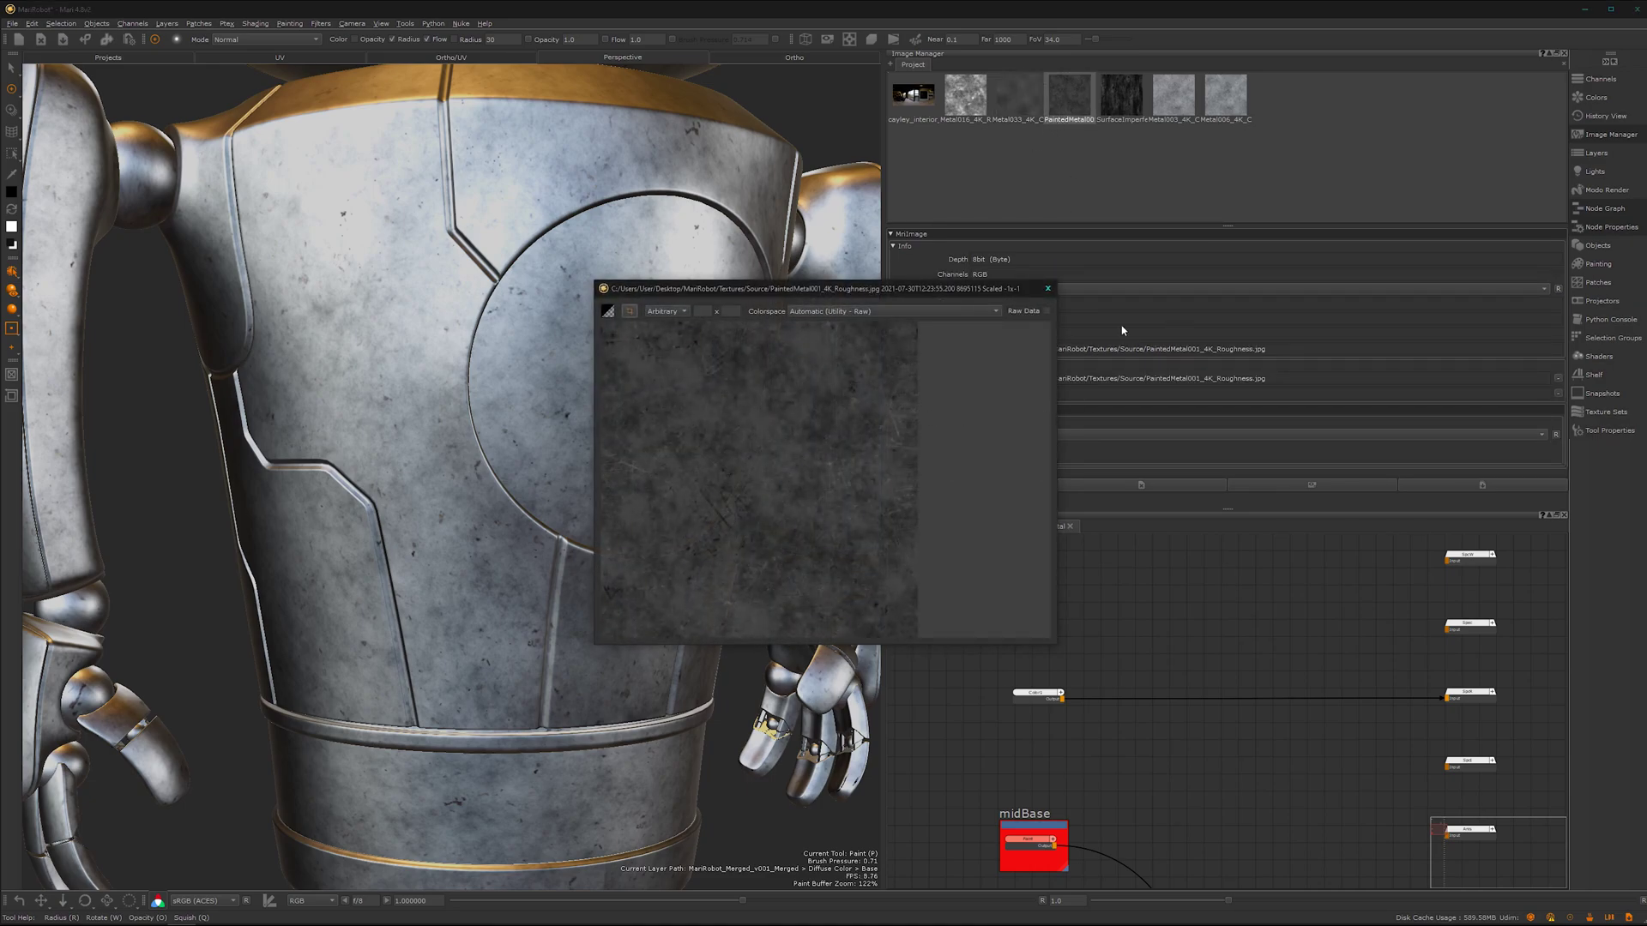
left_click(1048, 290)
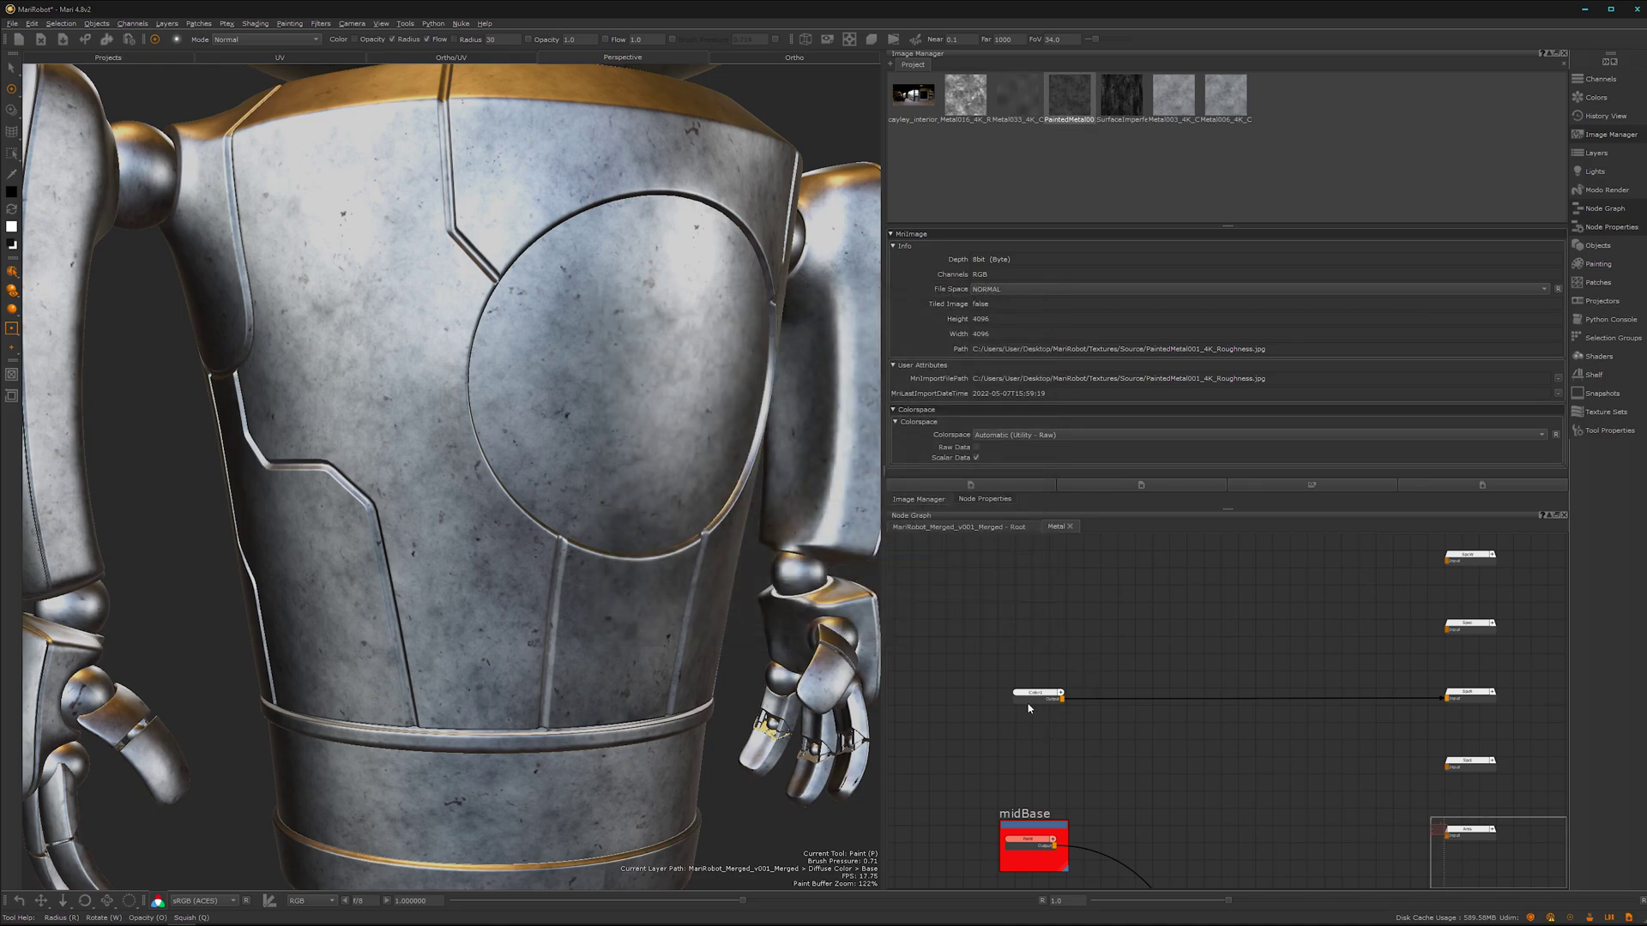
Step: Move the Color1 node farther from its output node to make room in the graph
right_click_drag(1058, 703, 1165, 654, "alt")
middle_click_drag(1089, 734, 1202, 720, "alt")
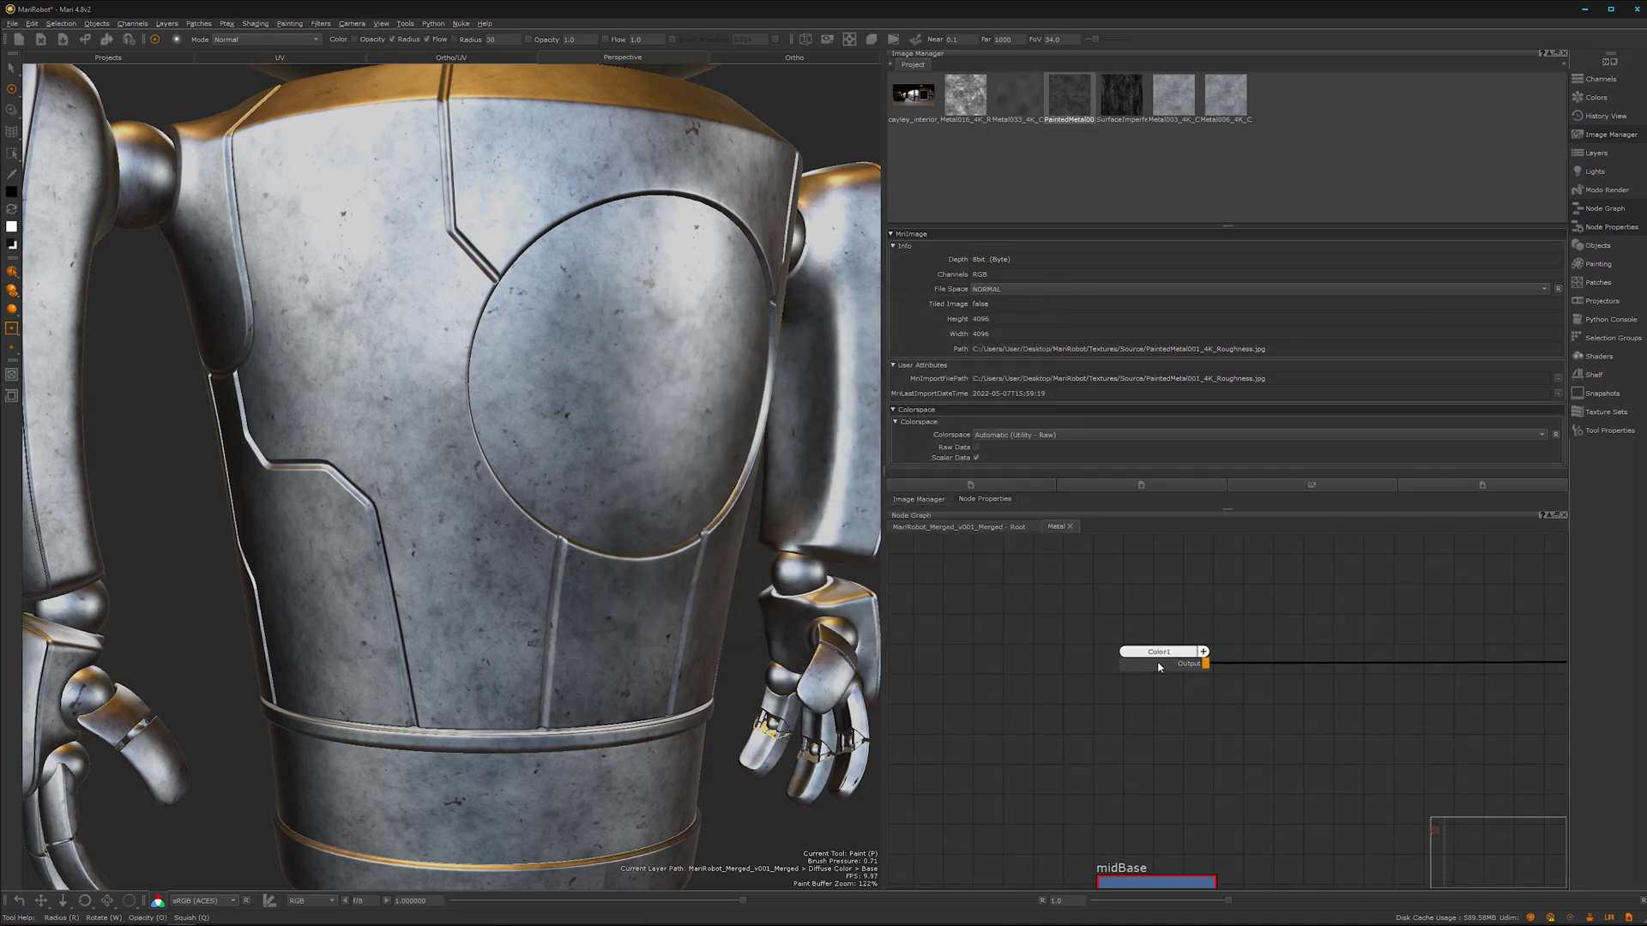
left_click(1164, 663)
left_click_drag(1165, 663, 995, 661)
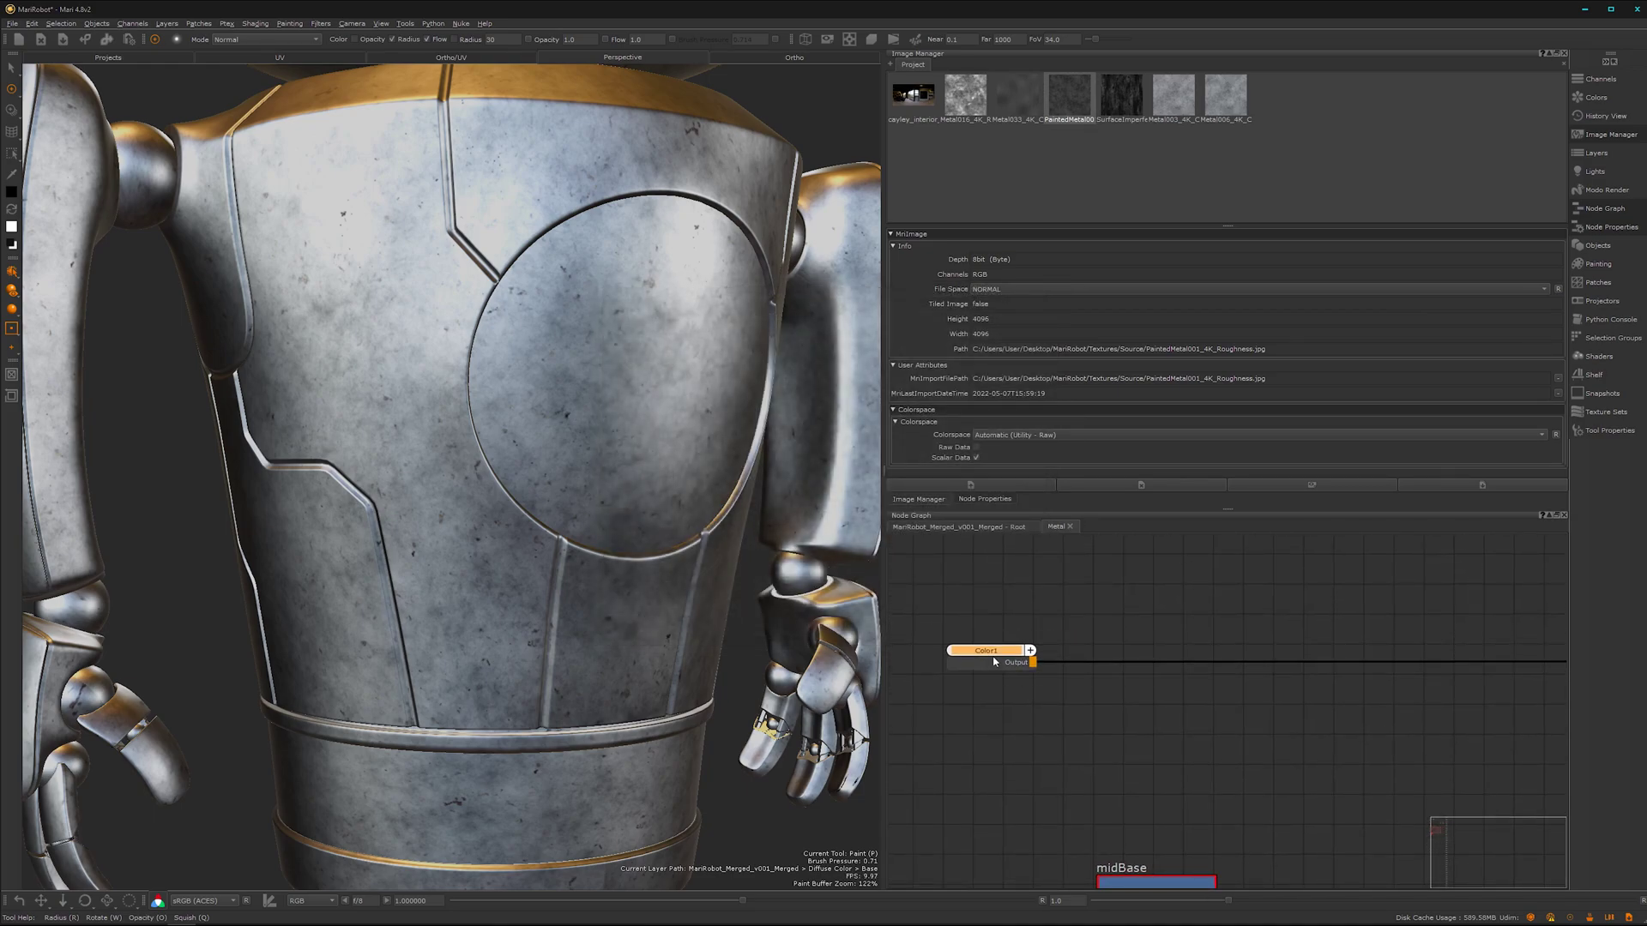
Step: Darken the Color1 node's color to a neutral gray with an intensity of 0.077
double_click(1002, 656)
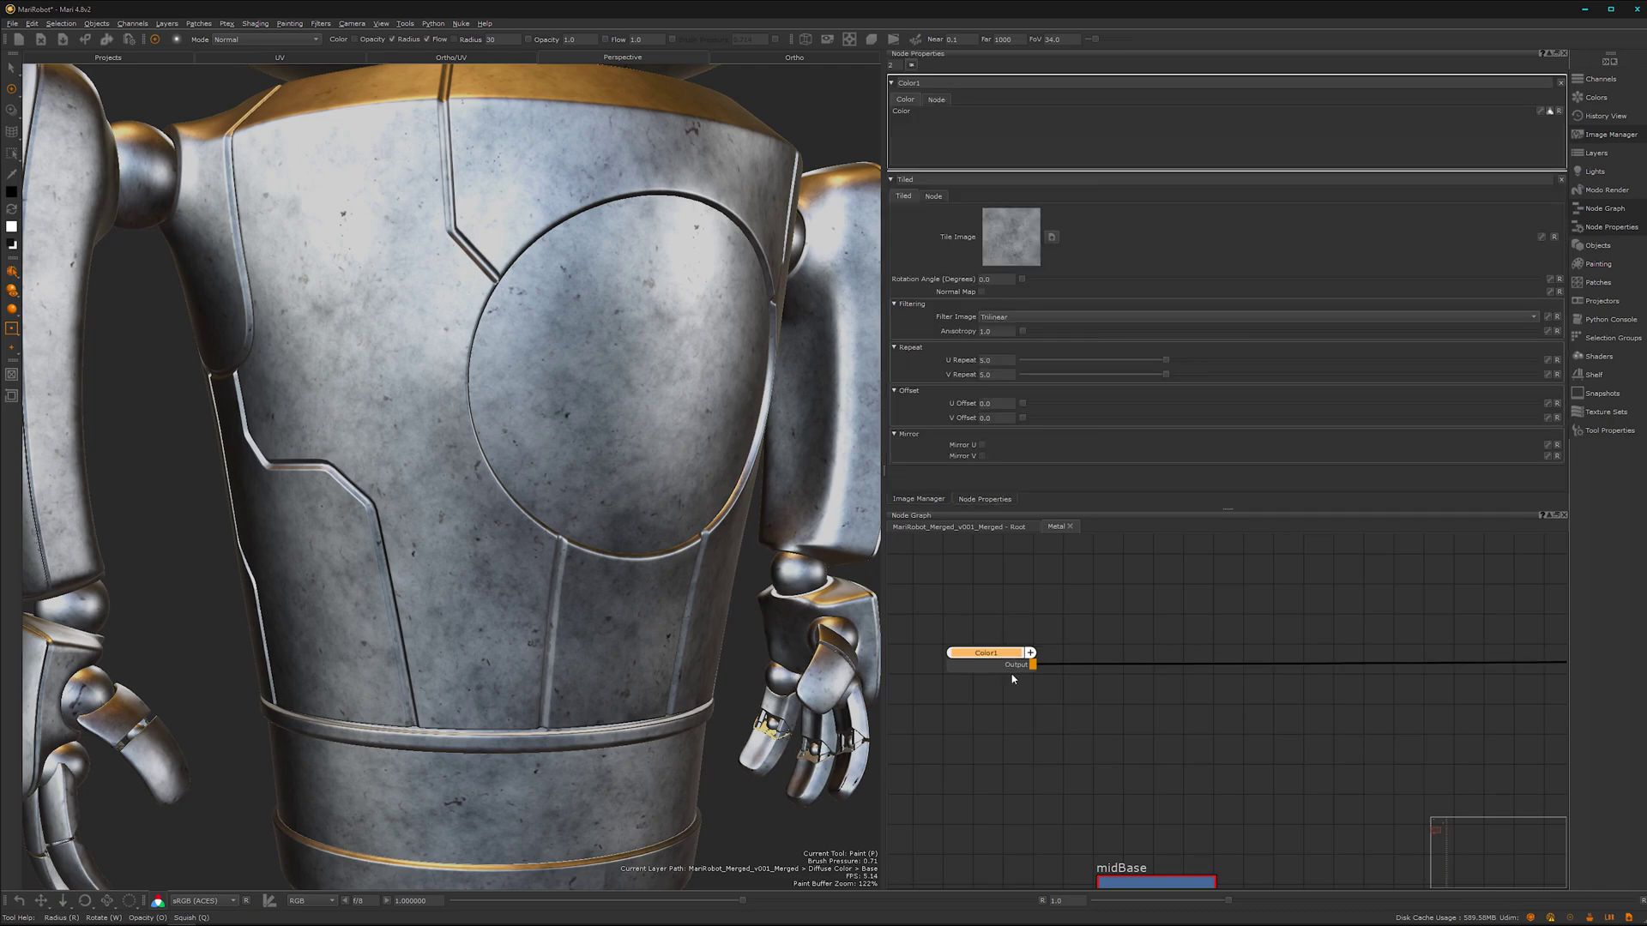
mouse_move(528, 641)
left_mouse_down("alt")
mouse_move(570, 589)
mouse_move(583, 601)
left_mouse_up("alt")
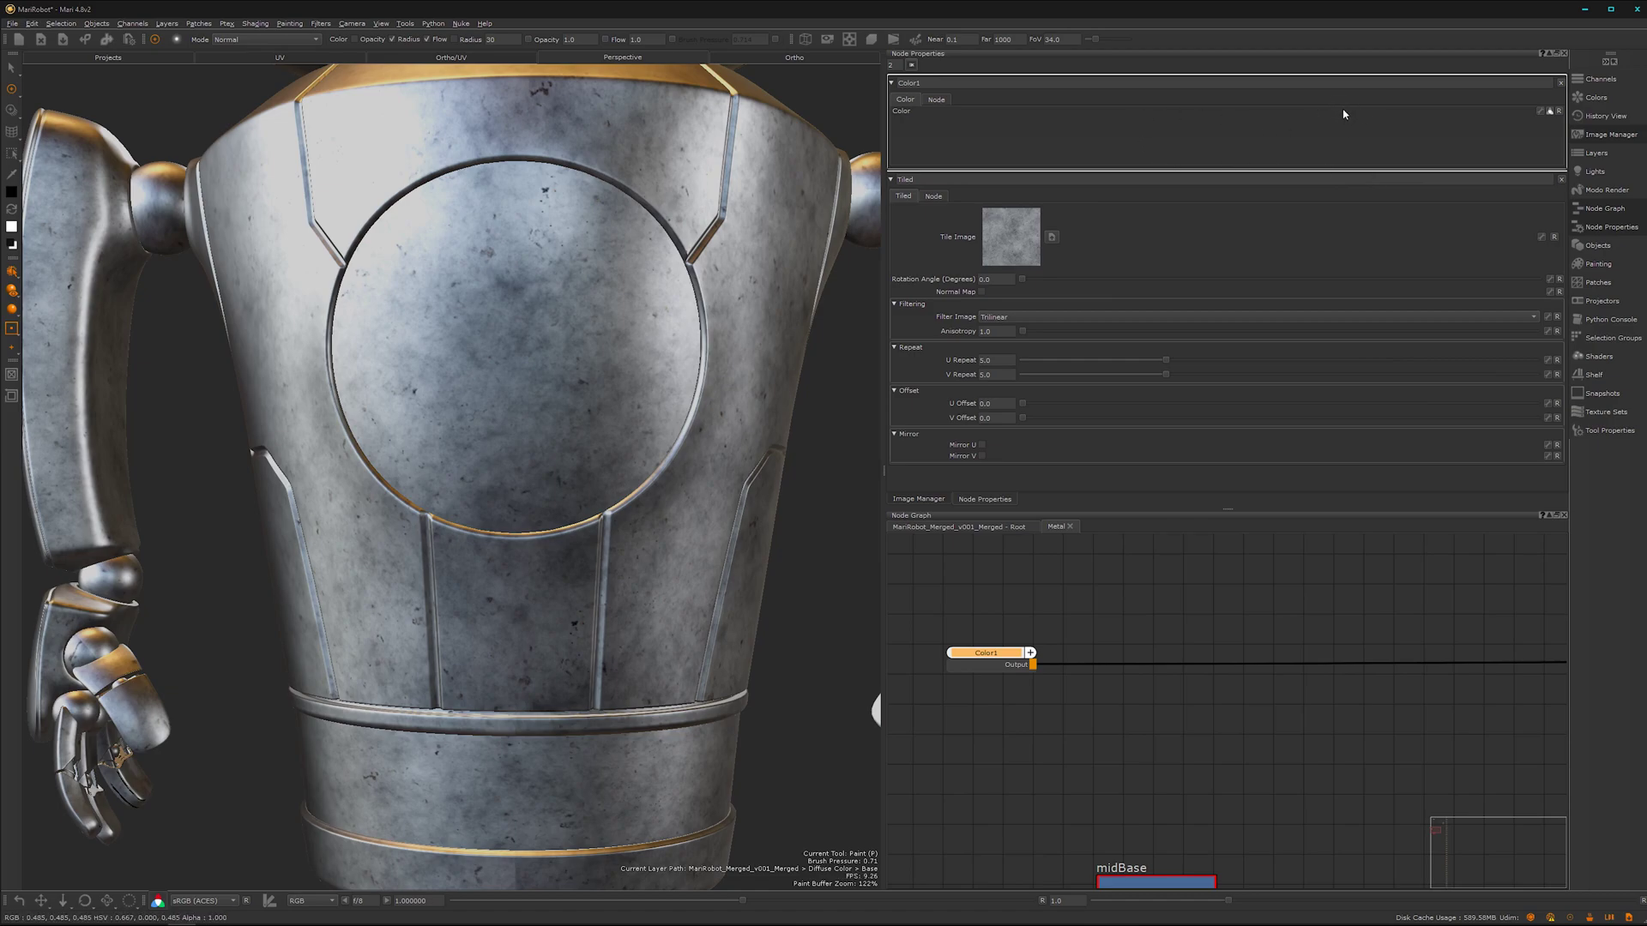
left_click(1241, 122)
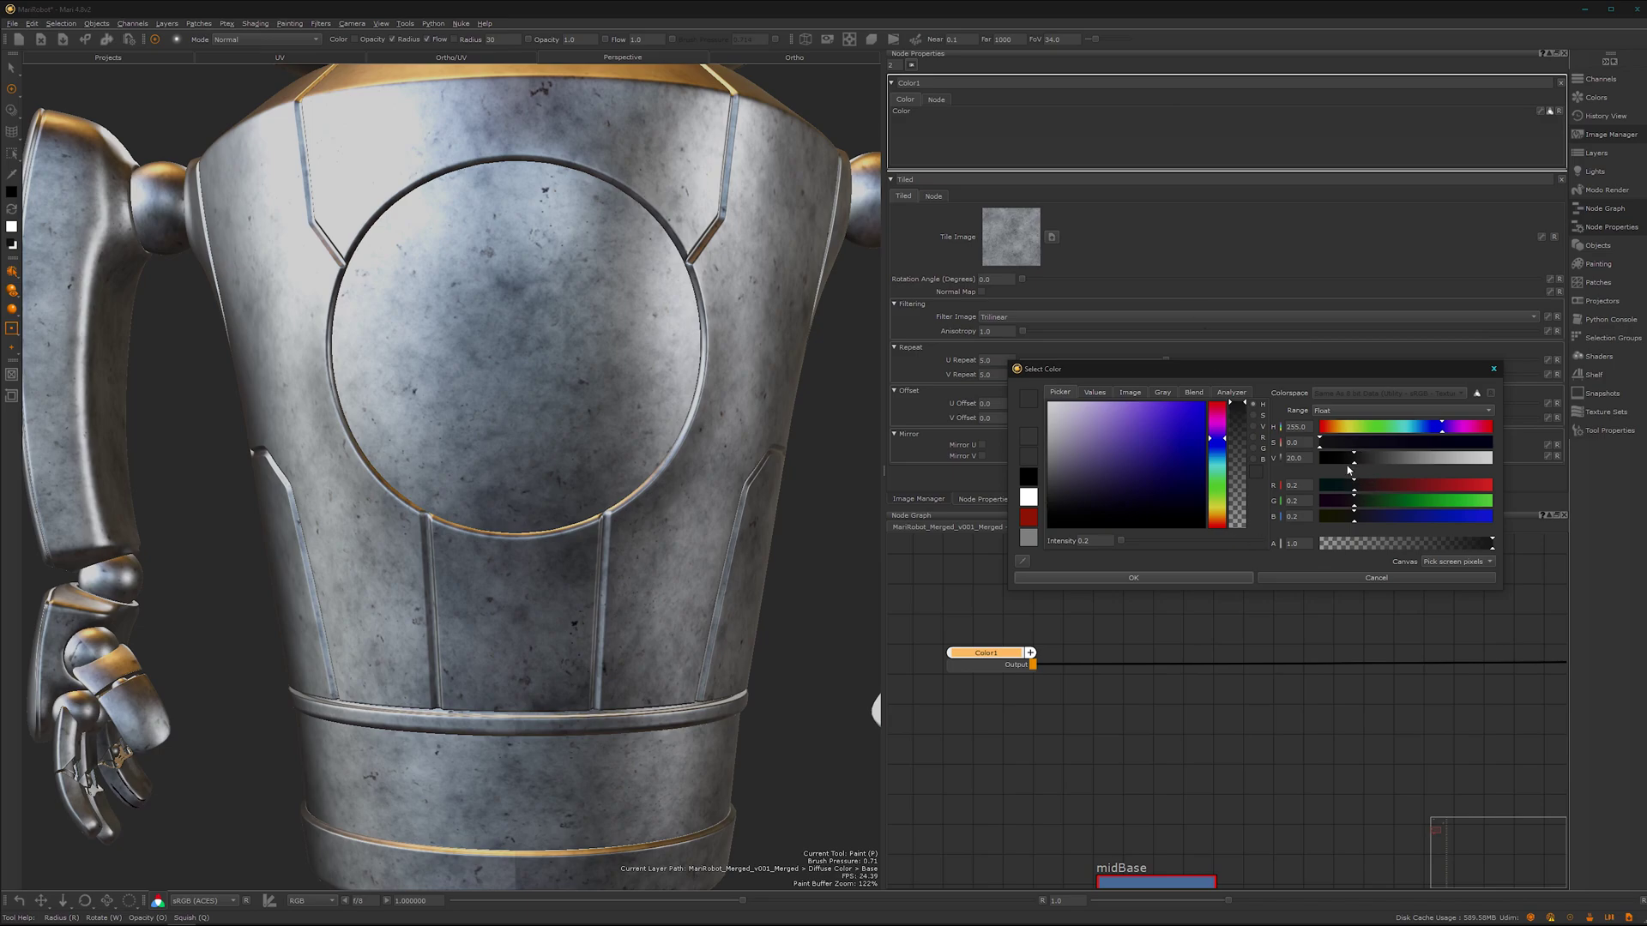
left_click_drag(1353, 462, 1334, 462)
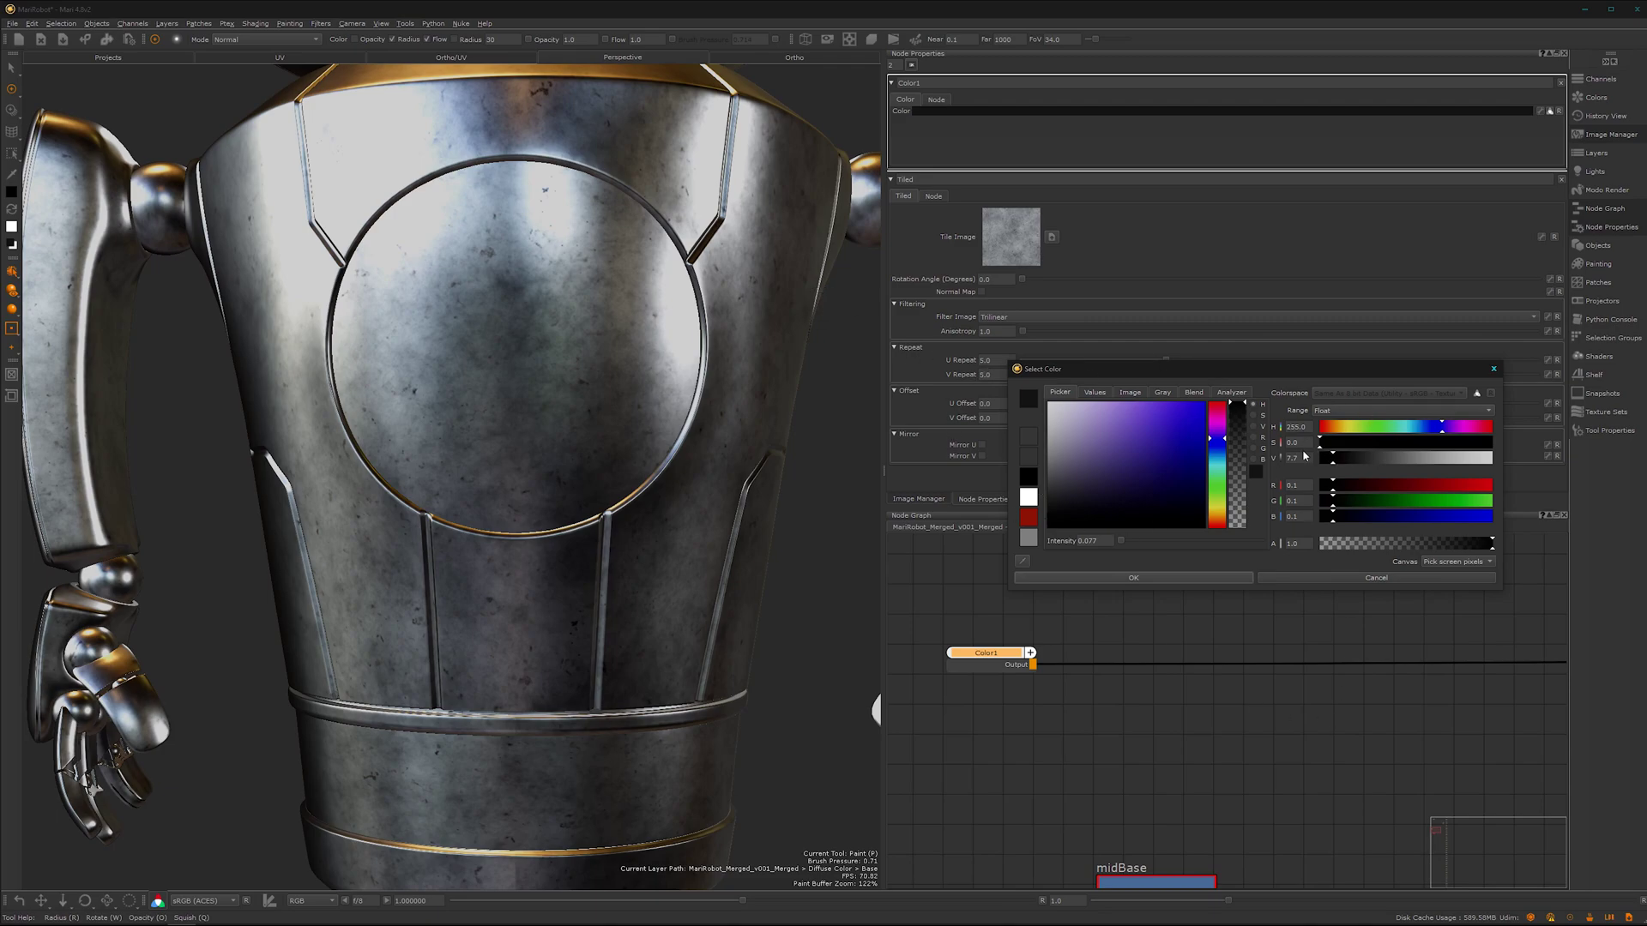
left_click_drag(1333, 462, 1330, 463)
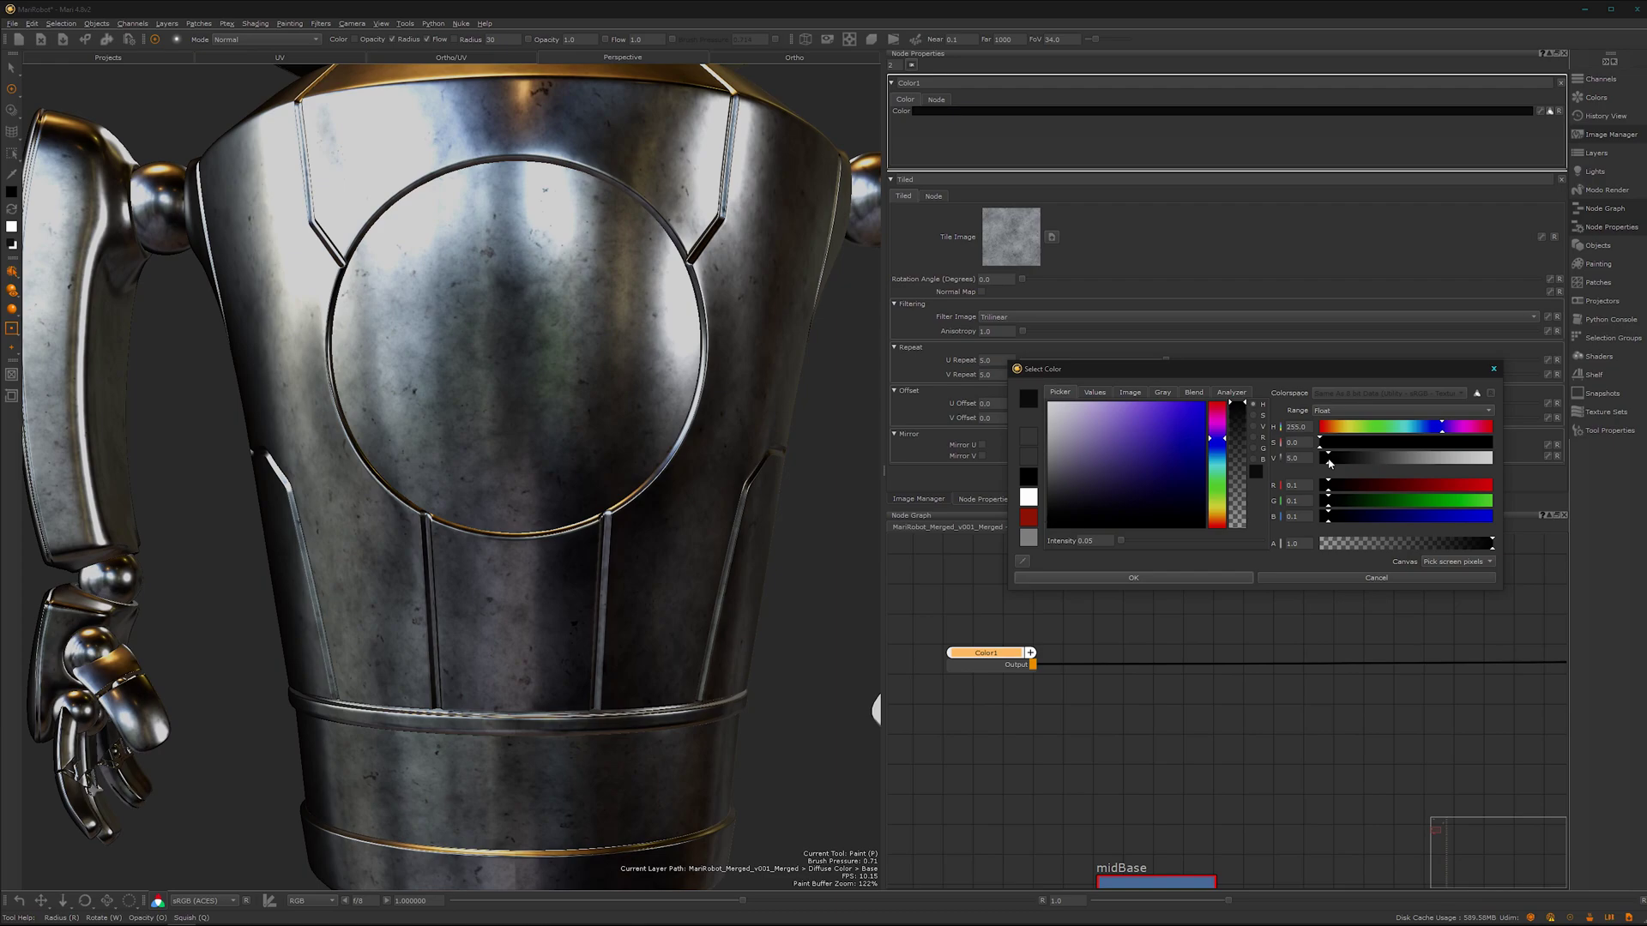
left_click_drag(1330, 463, 1334, 465)
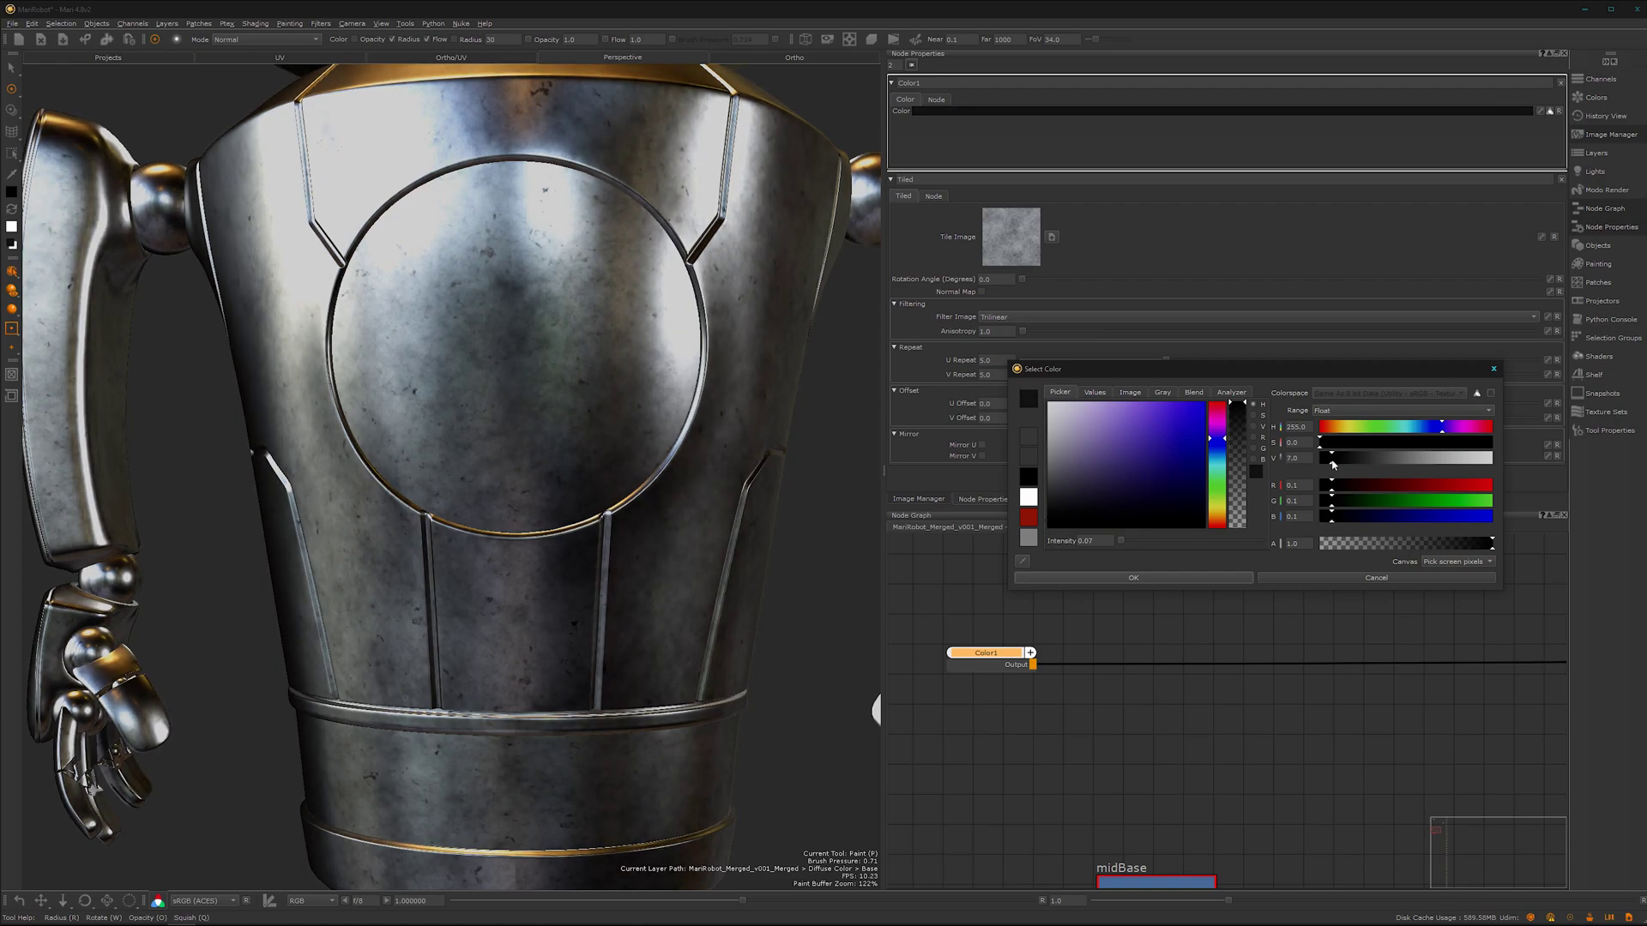
left_click(1126, 577)
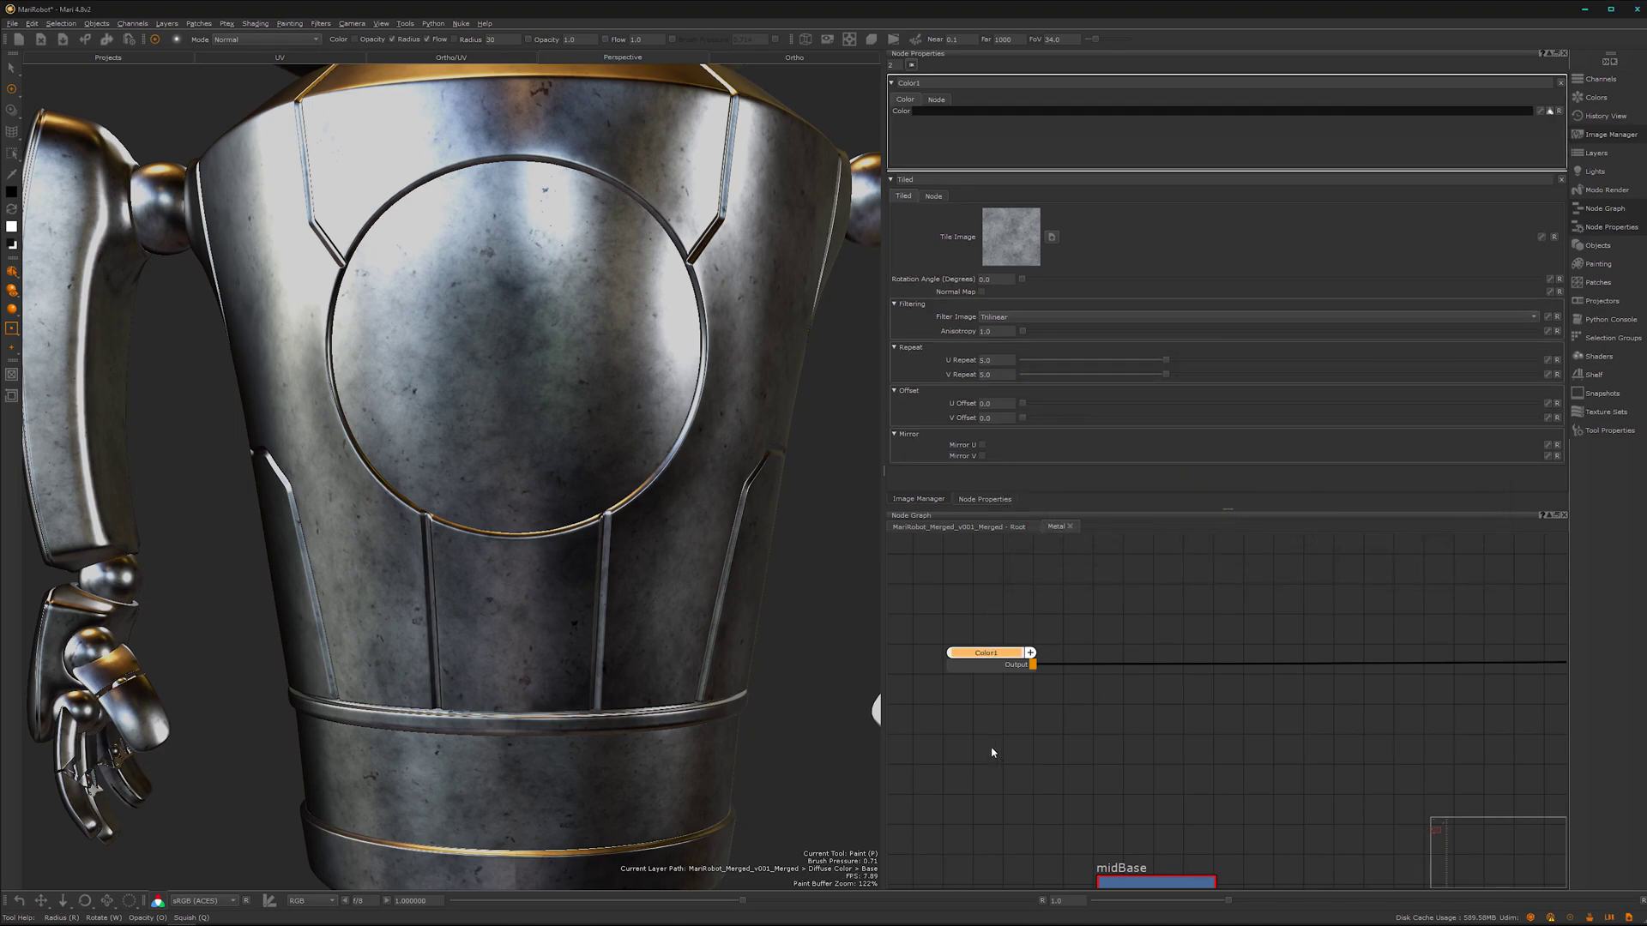
Step: Insert a Merge node after Color1 and connect the PaintedMetal001_4K_Roughness image to its Over input as a tiled node
key("m")
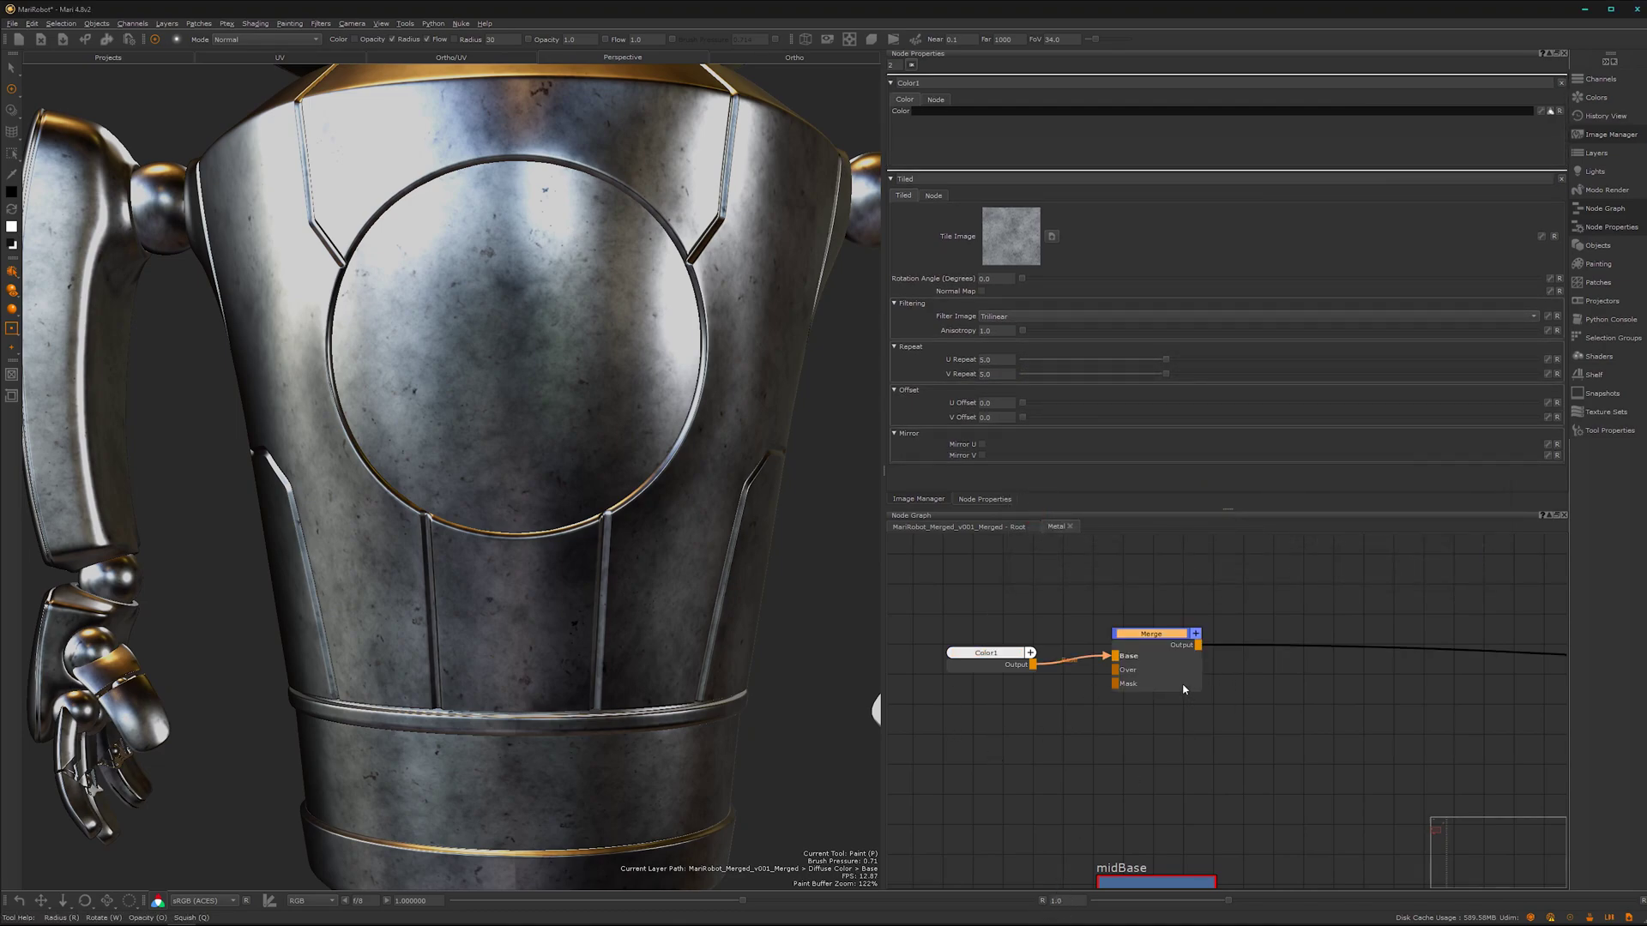
left_click_drag(1162, 639, 1240, 649)
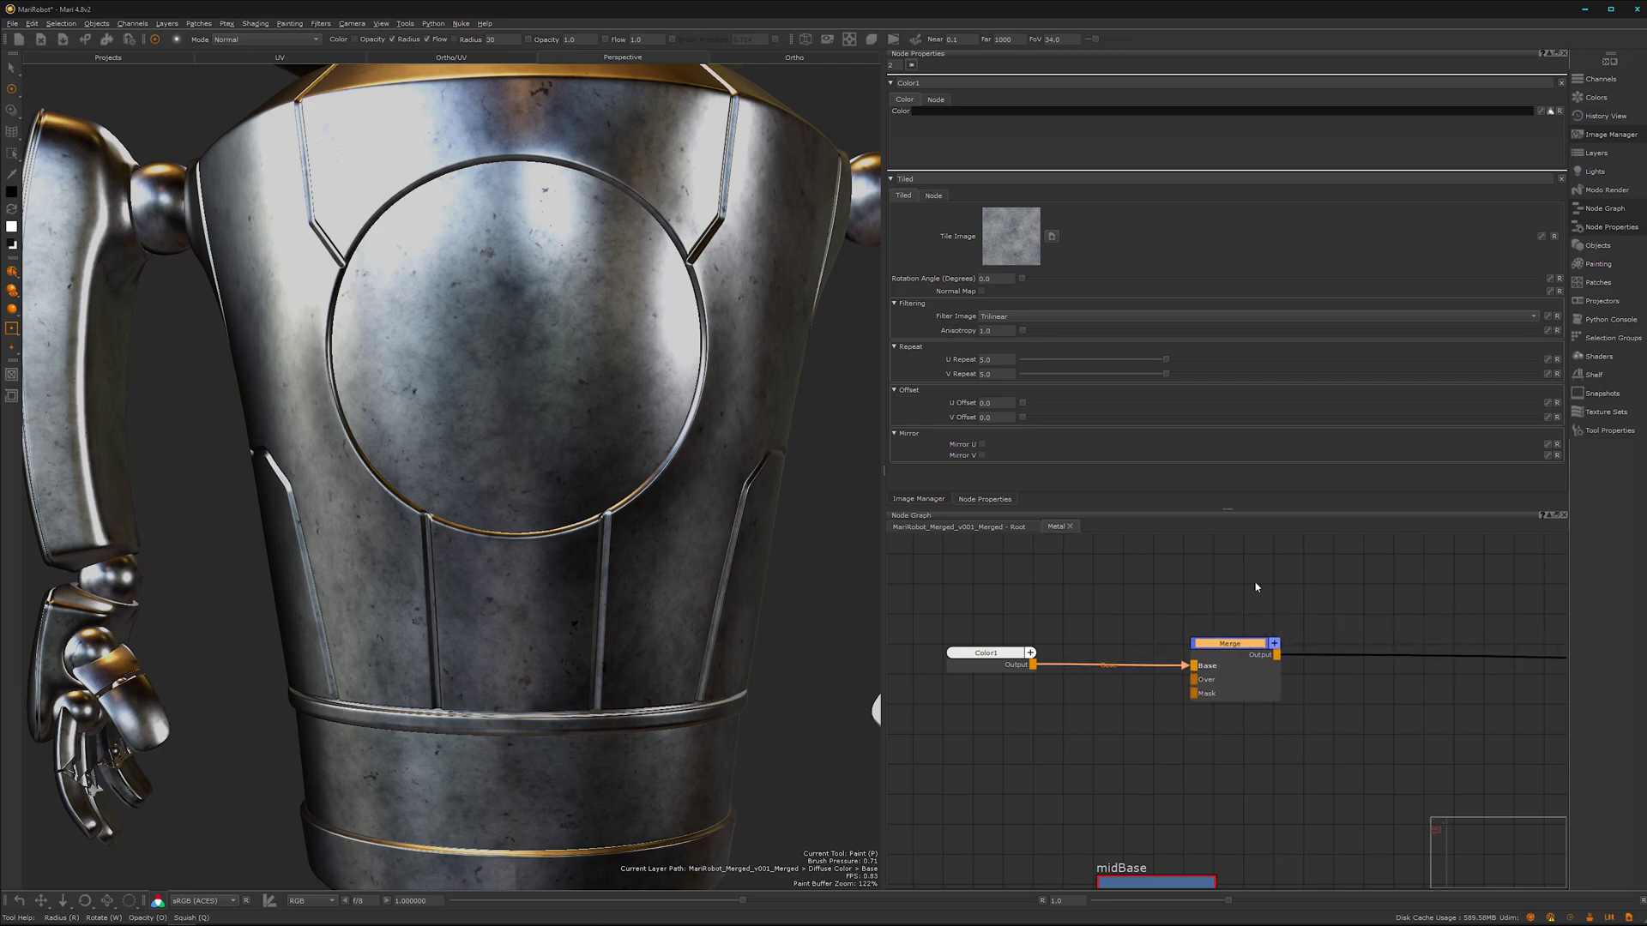
left_click(919, 499)
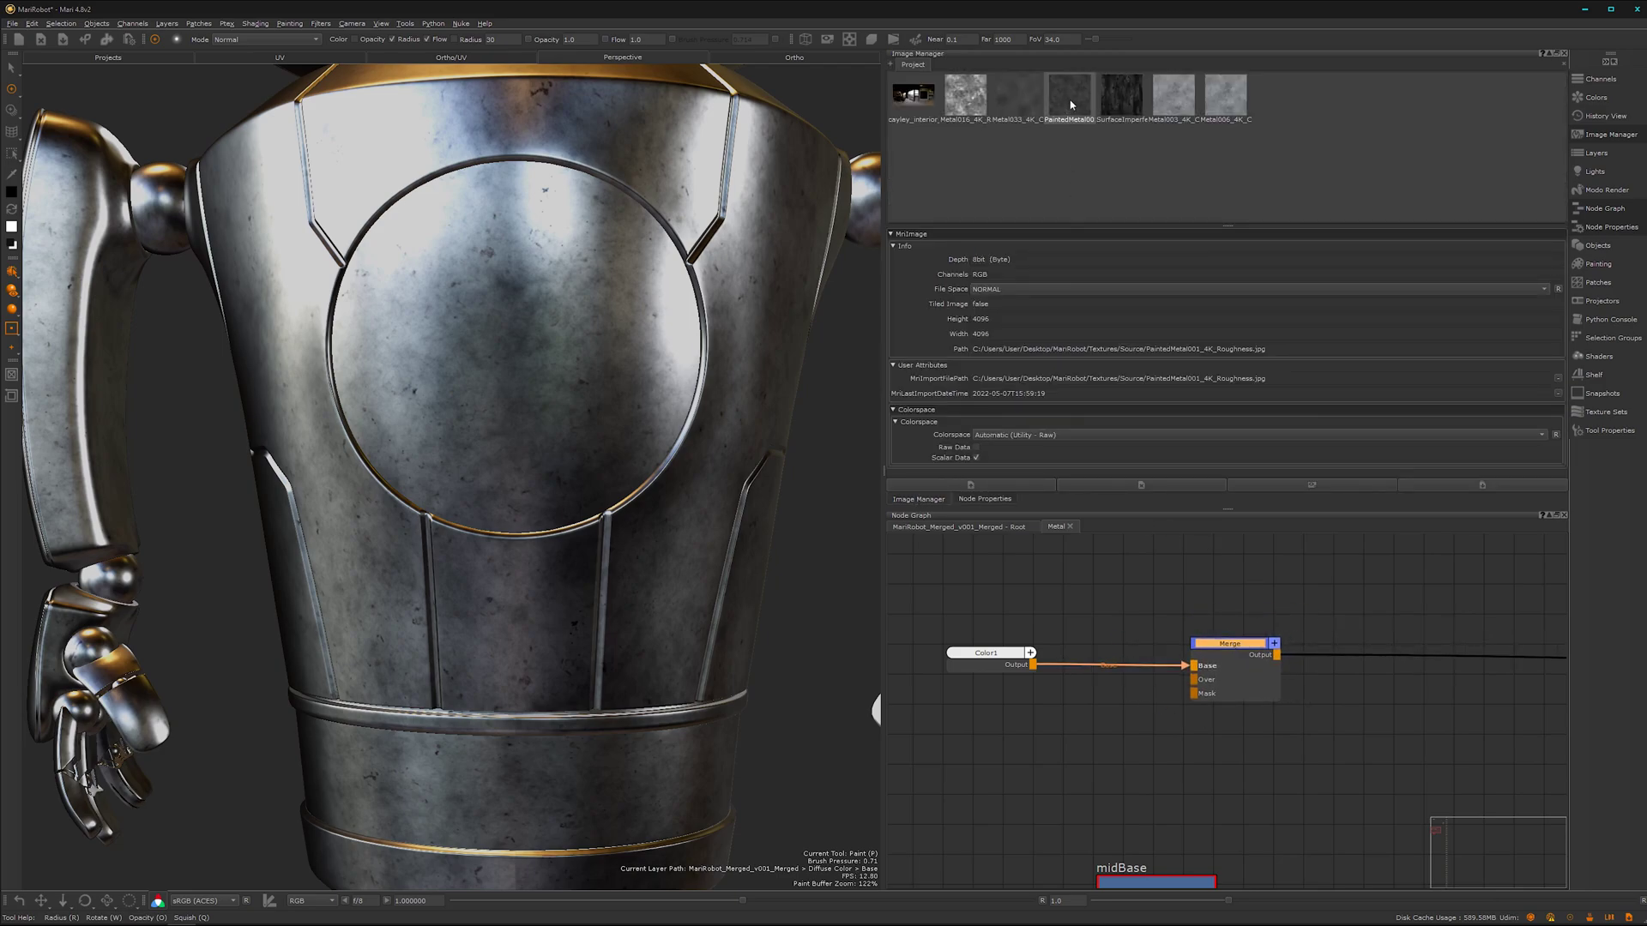
mouse_move(1070, 105)
left_mouse_down()
mouse_move(1121, 709)
mouse_move(1092, 772)
mouse_move(1170, 768)
mouse_move(1210, 681)
mouse_move(1195, 679)
left_mouse_up()
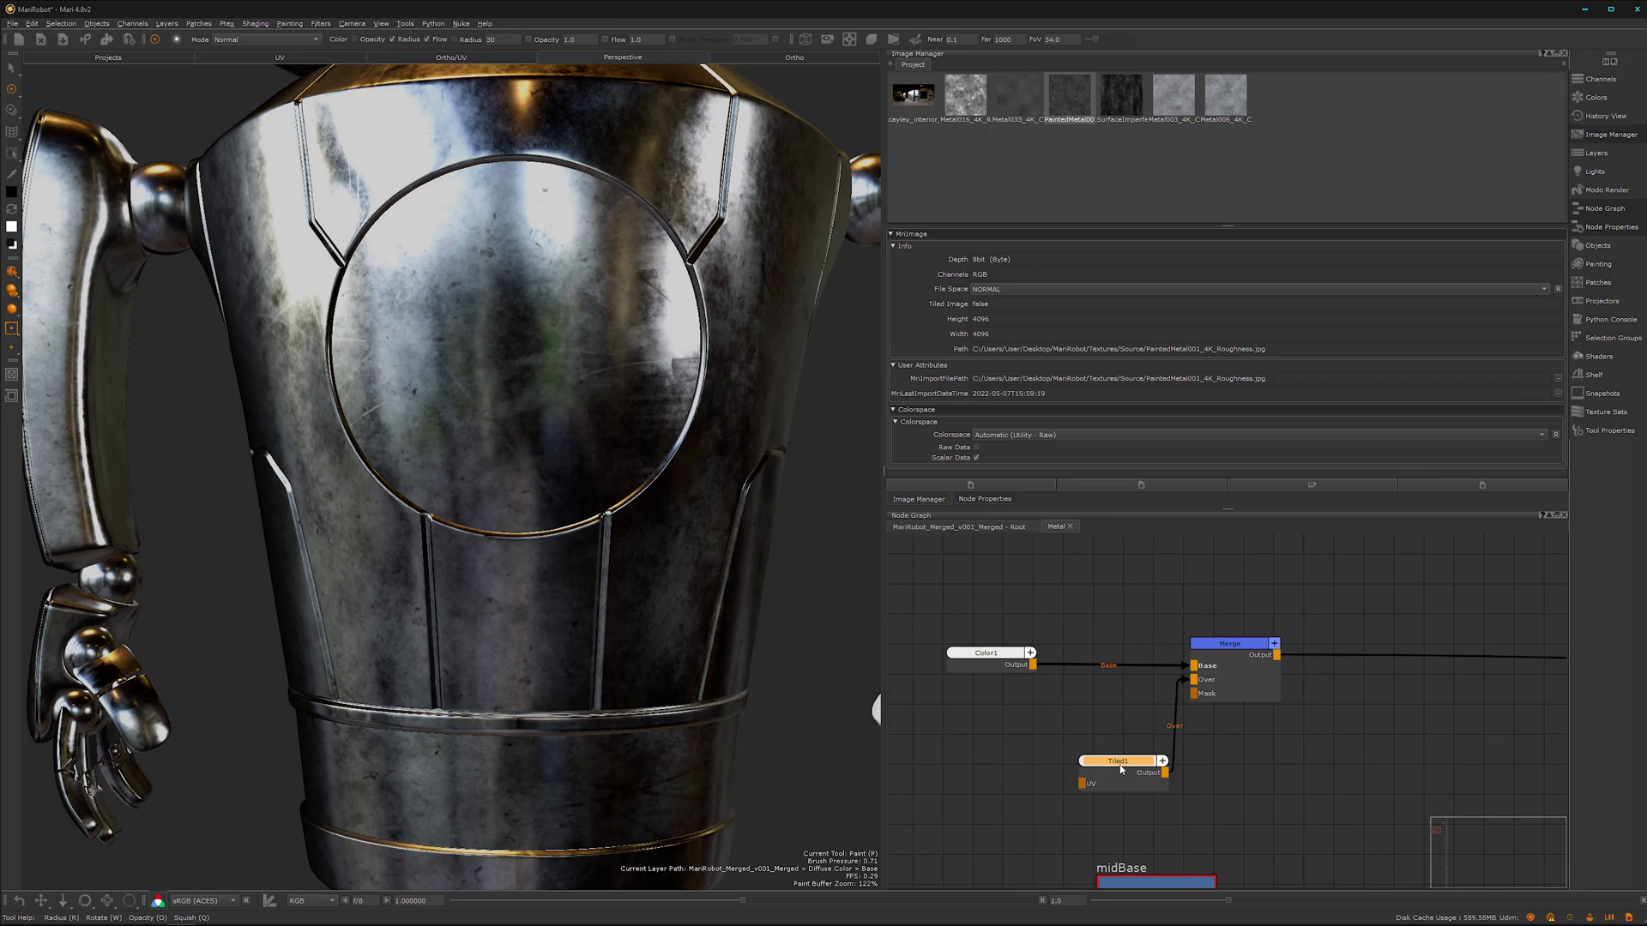
left_click_drag(1120, 769, 1086, 770)
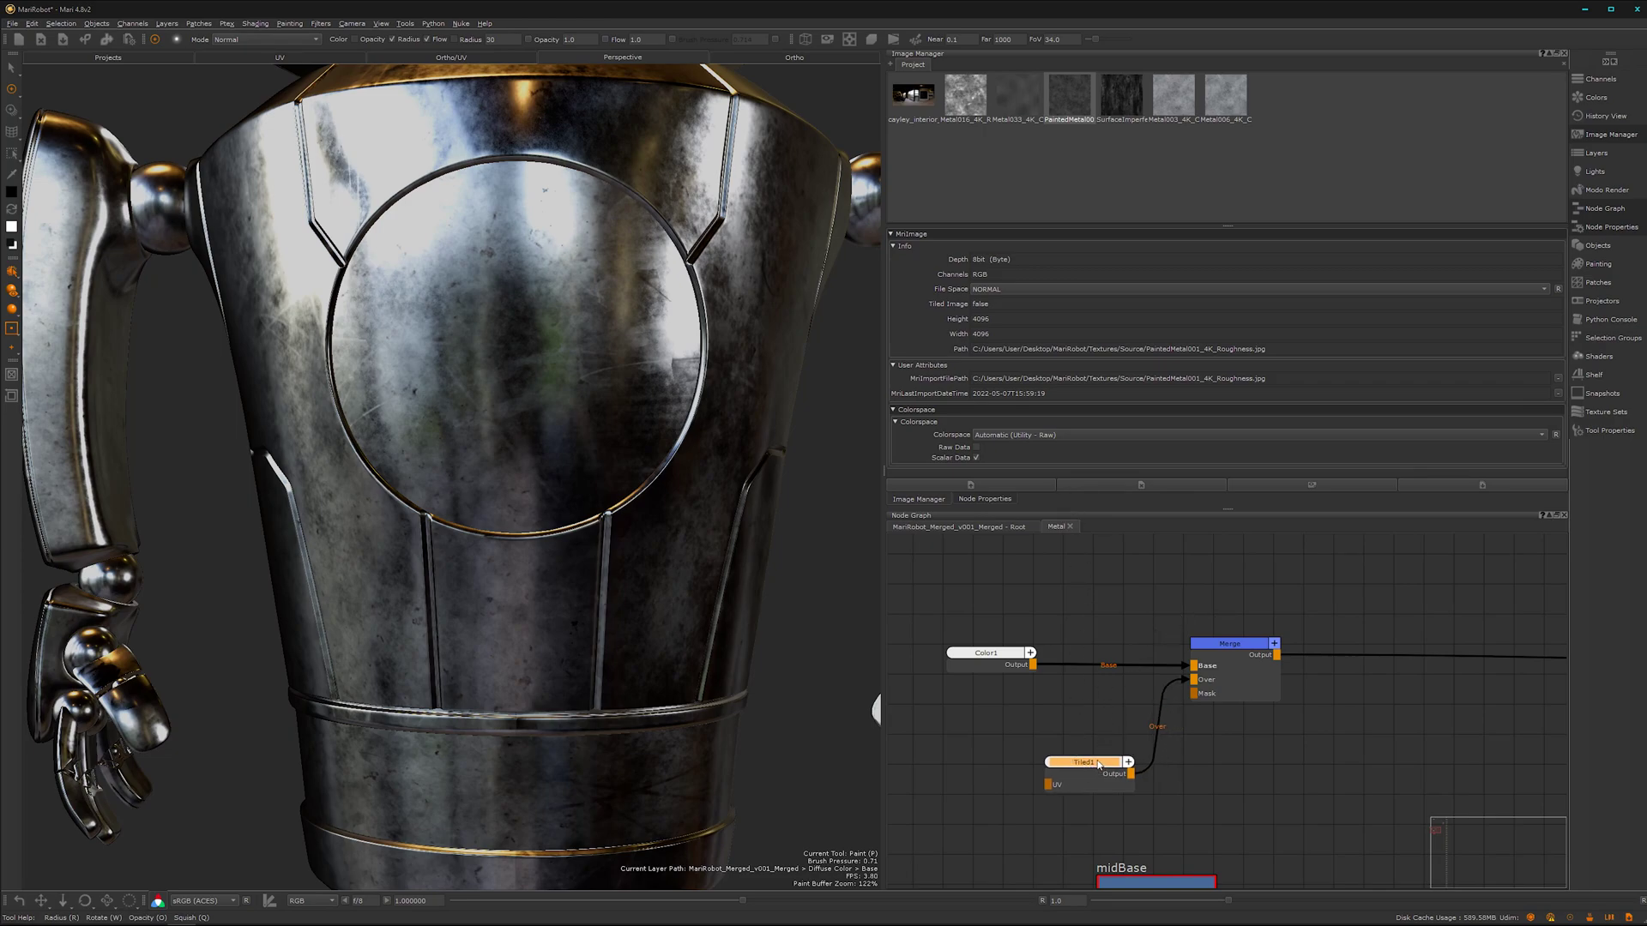
Step: Set the U and V repeat of the Tiled1 roughness node to 3
double_click(1098, 786)
left_click(989, 264)
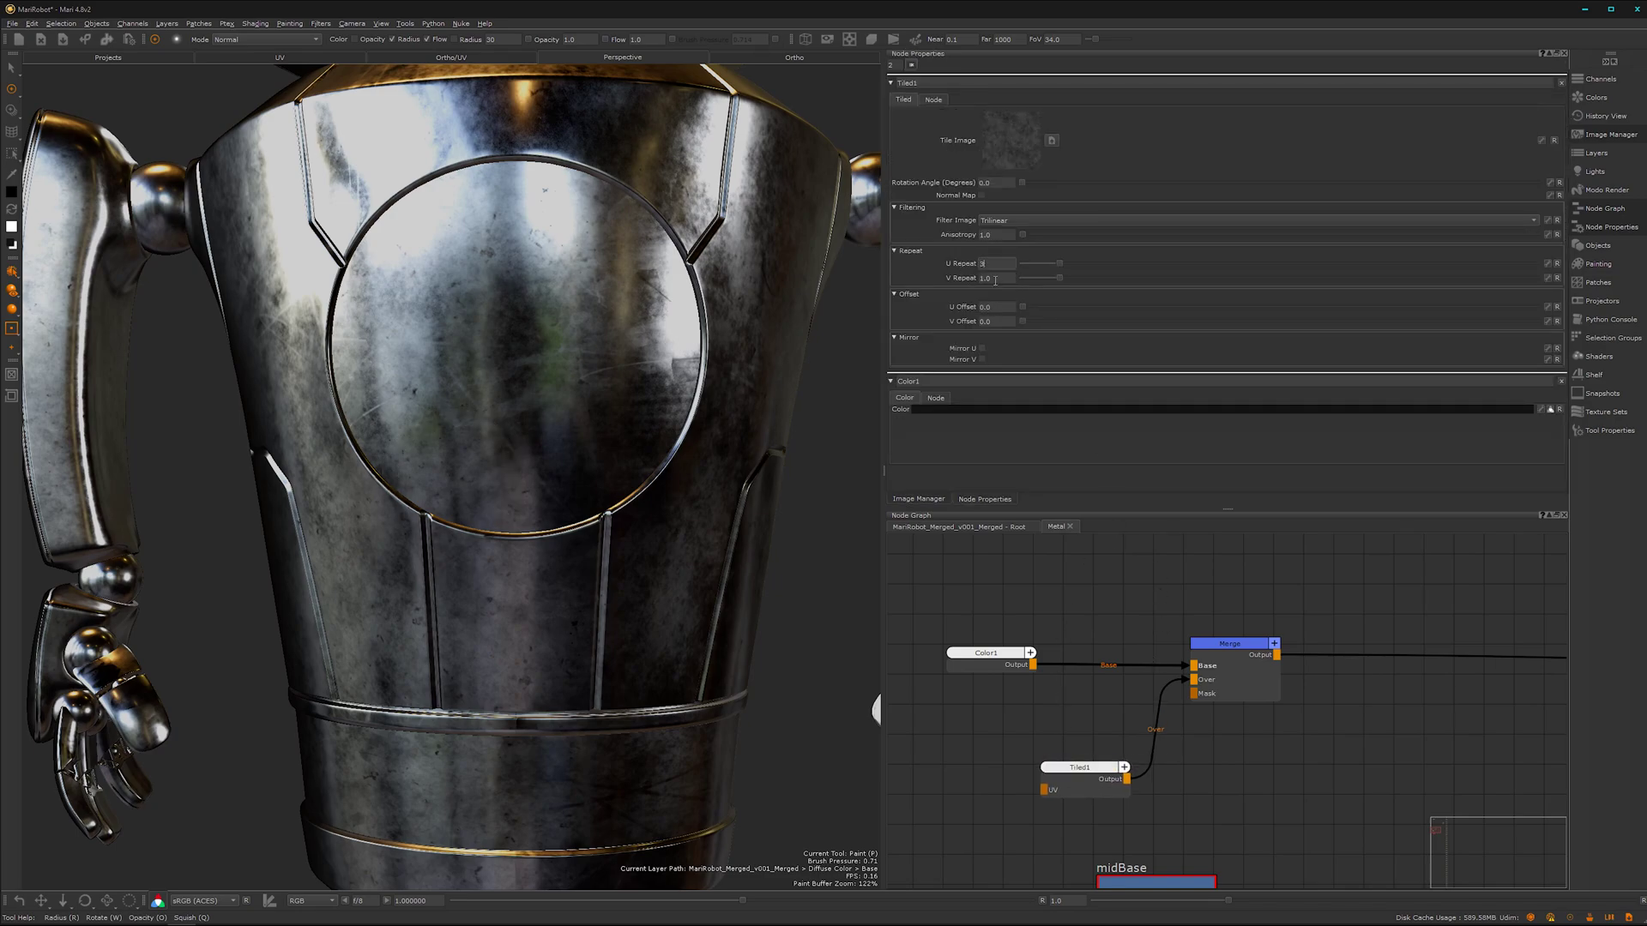
left_click(991, 279)
type("3")
key("Return")
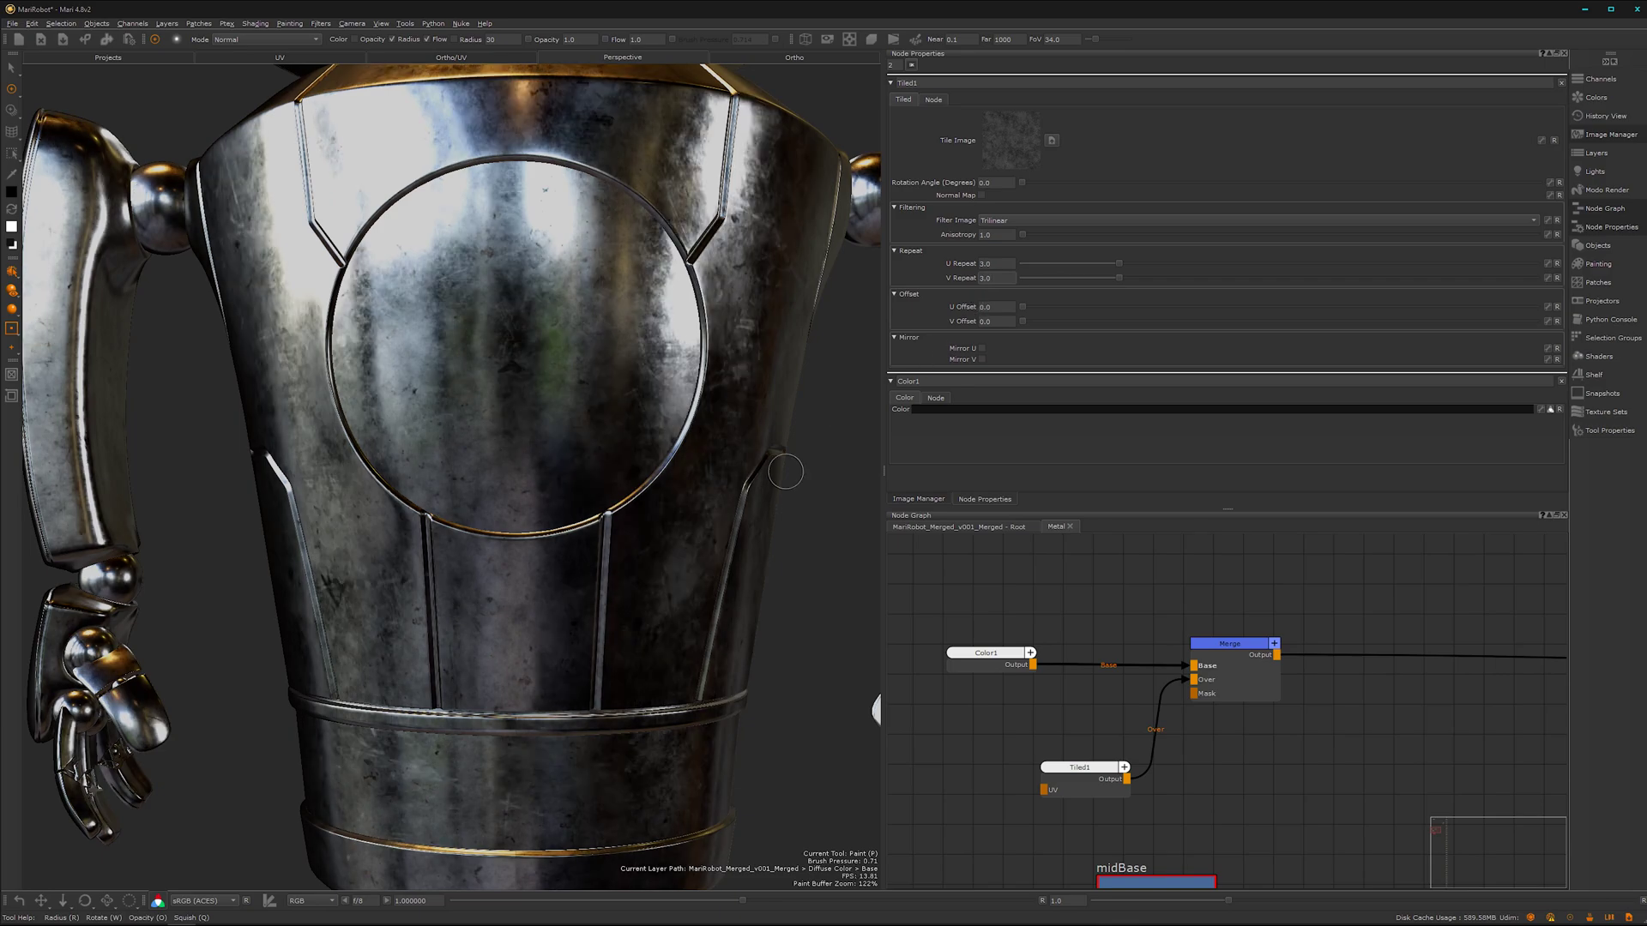
Step: Move the Color1 node farther from the Merge node and try the Overlay blend mode on Merge
mouse_move(565, 536)
left_mouse_down("alt")
mouse_move(600, 515)
mouse_move(640, 525)
mouse_move(569, 516)
mouse_move(549, 532)
left_mouse_up("alt")
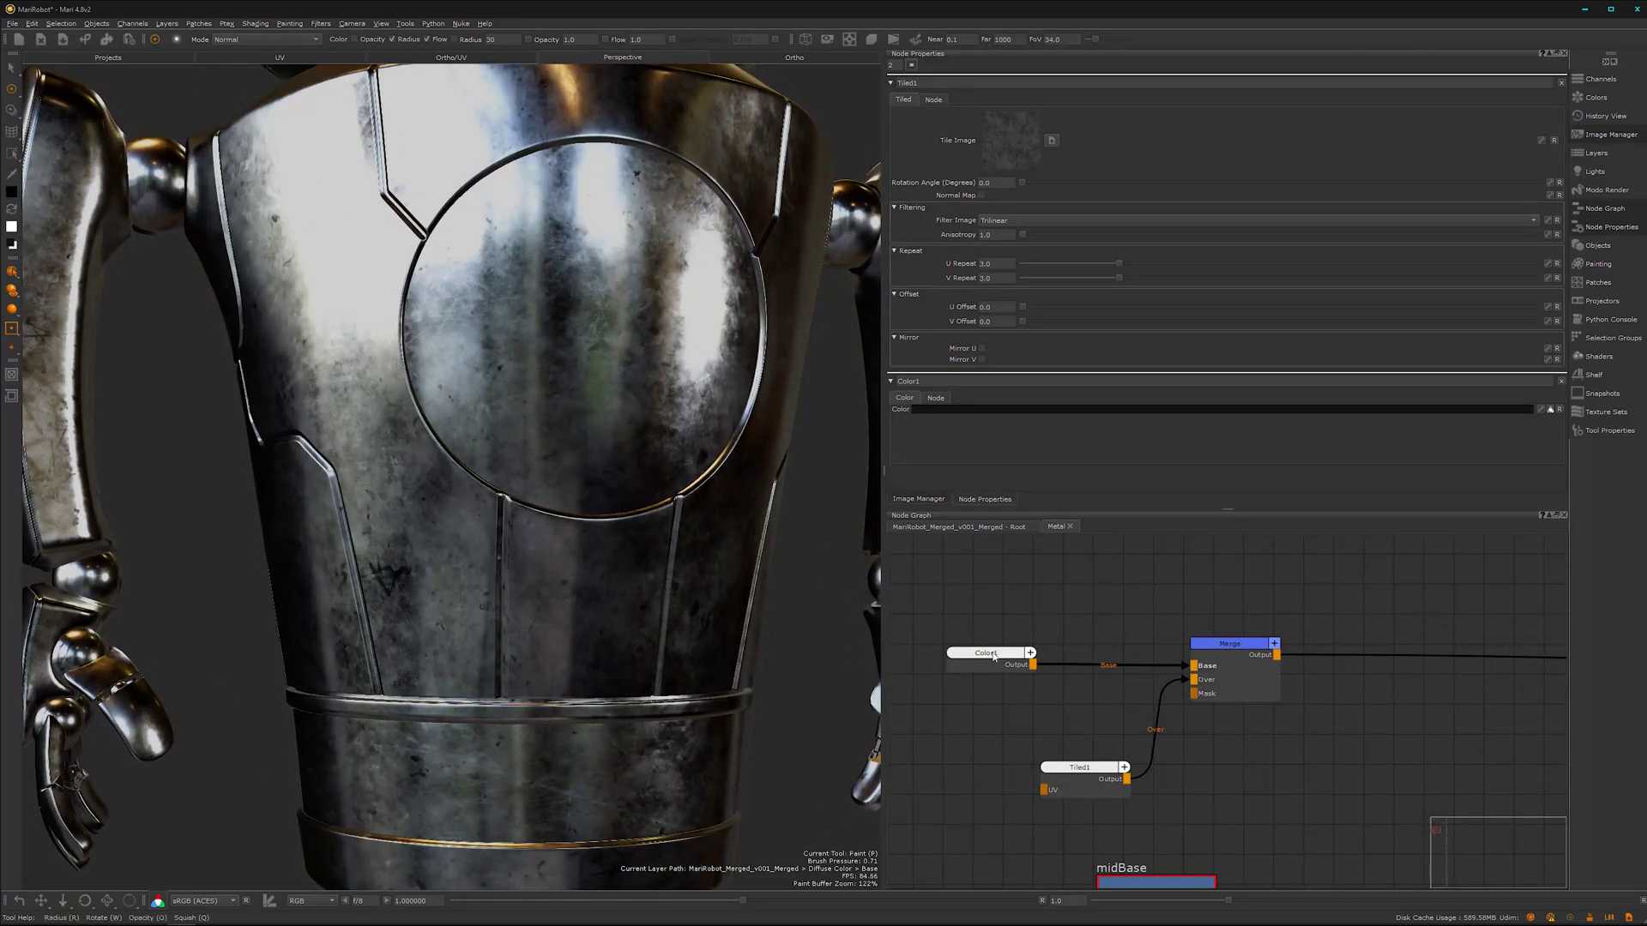
left_click_drag(1015, 667, 976, 659)
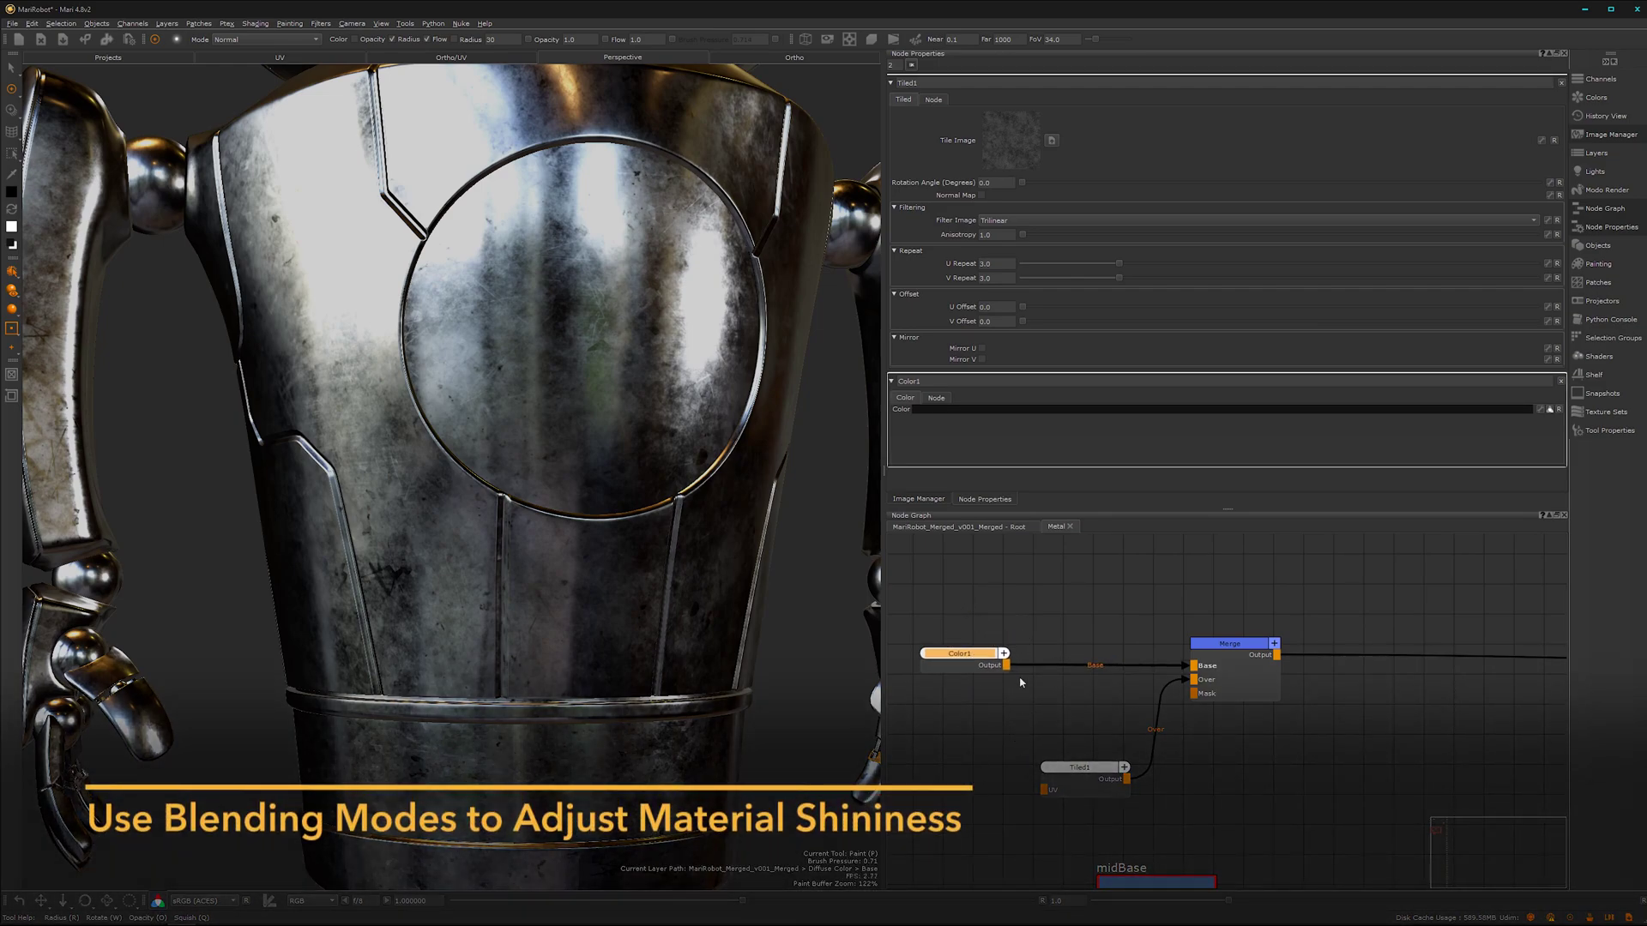
left_click_drag(1237, 644, 1237, 646)
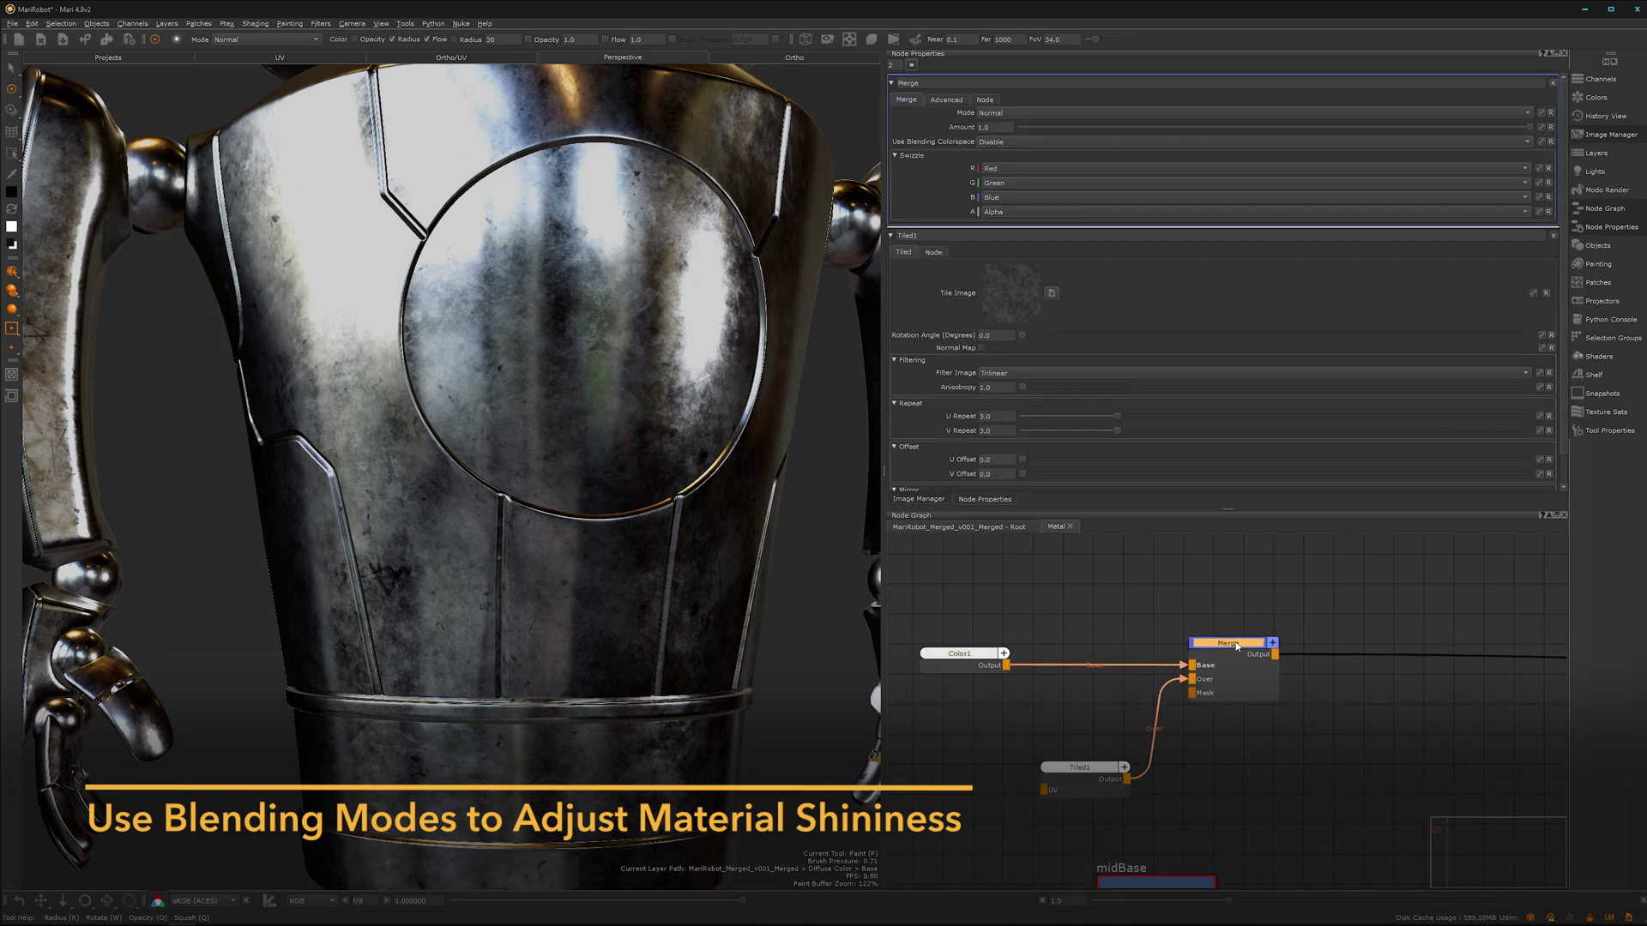
left_click(1323, 114)
mouse_move(1430, 182)
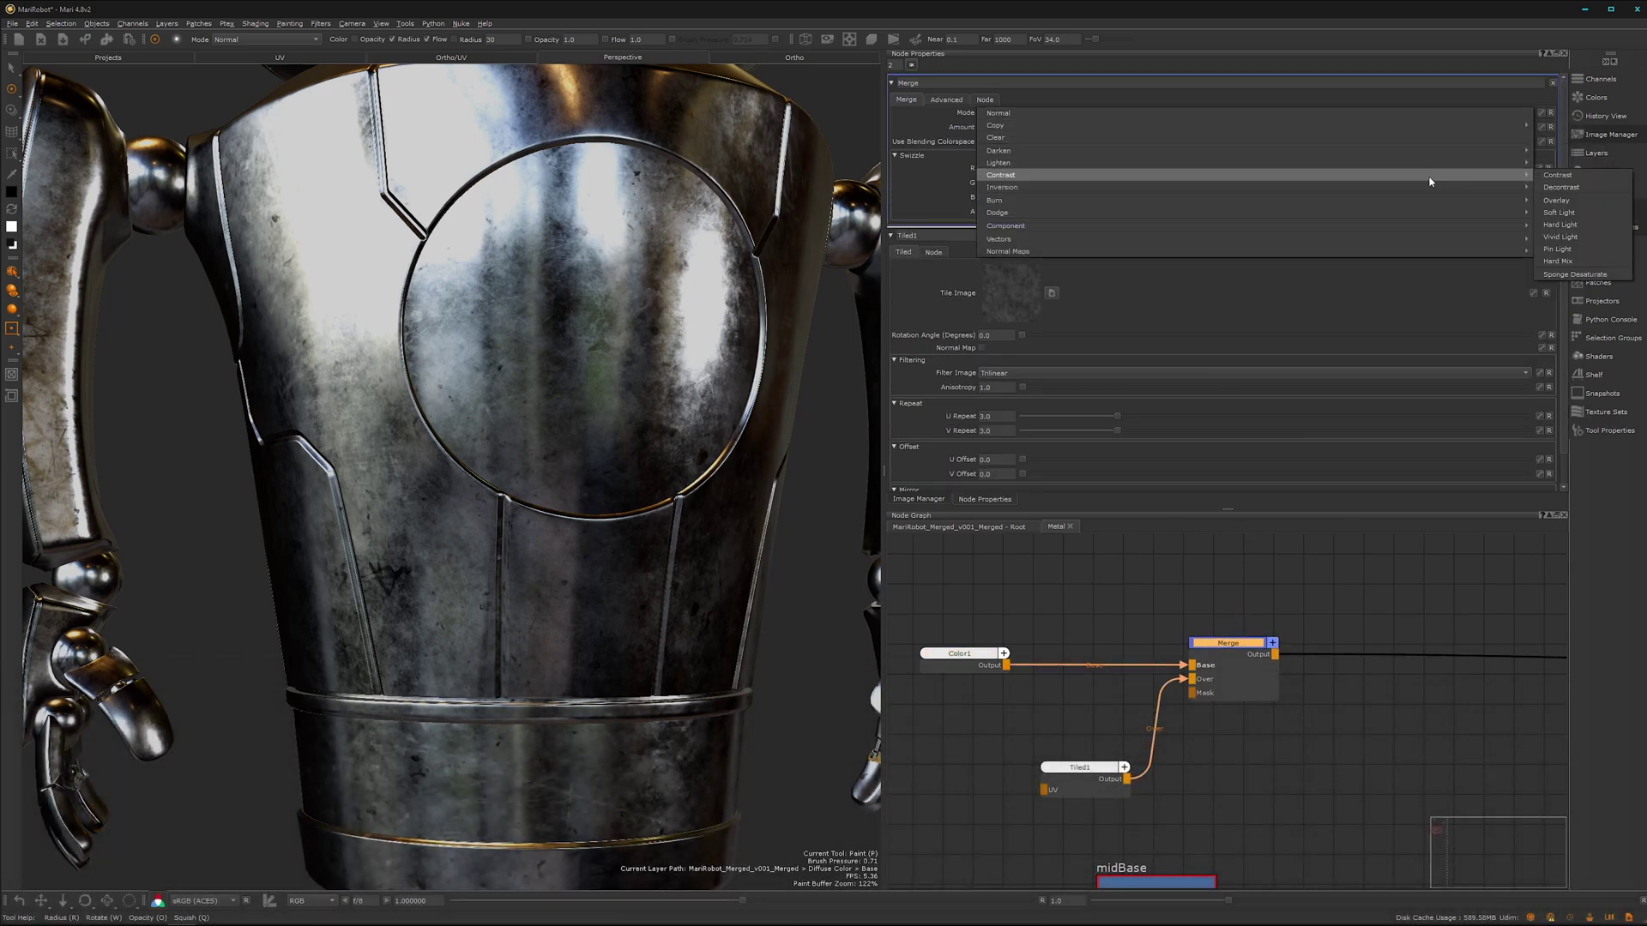
left_click(1557, 201)
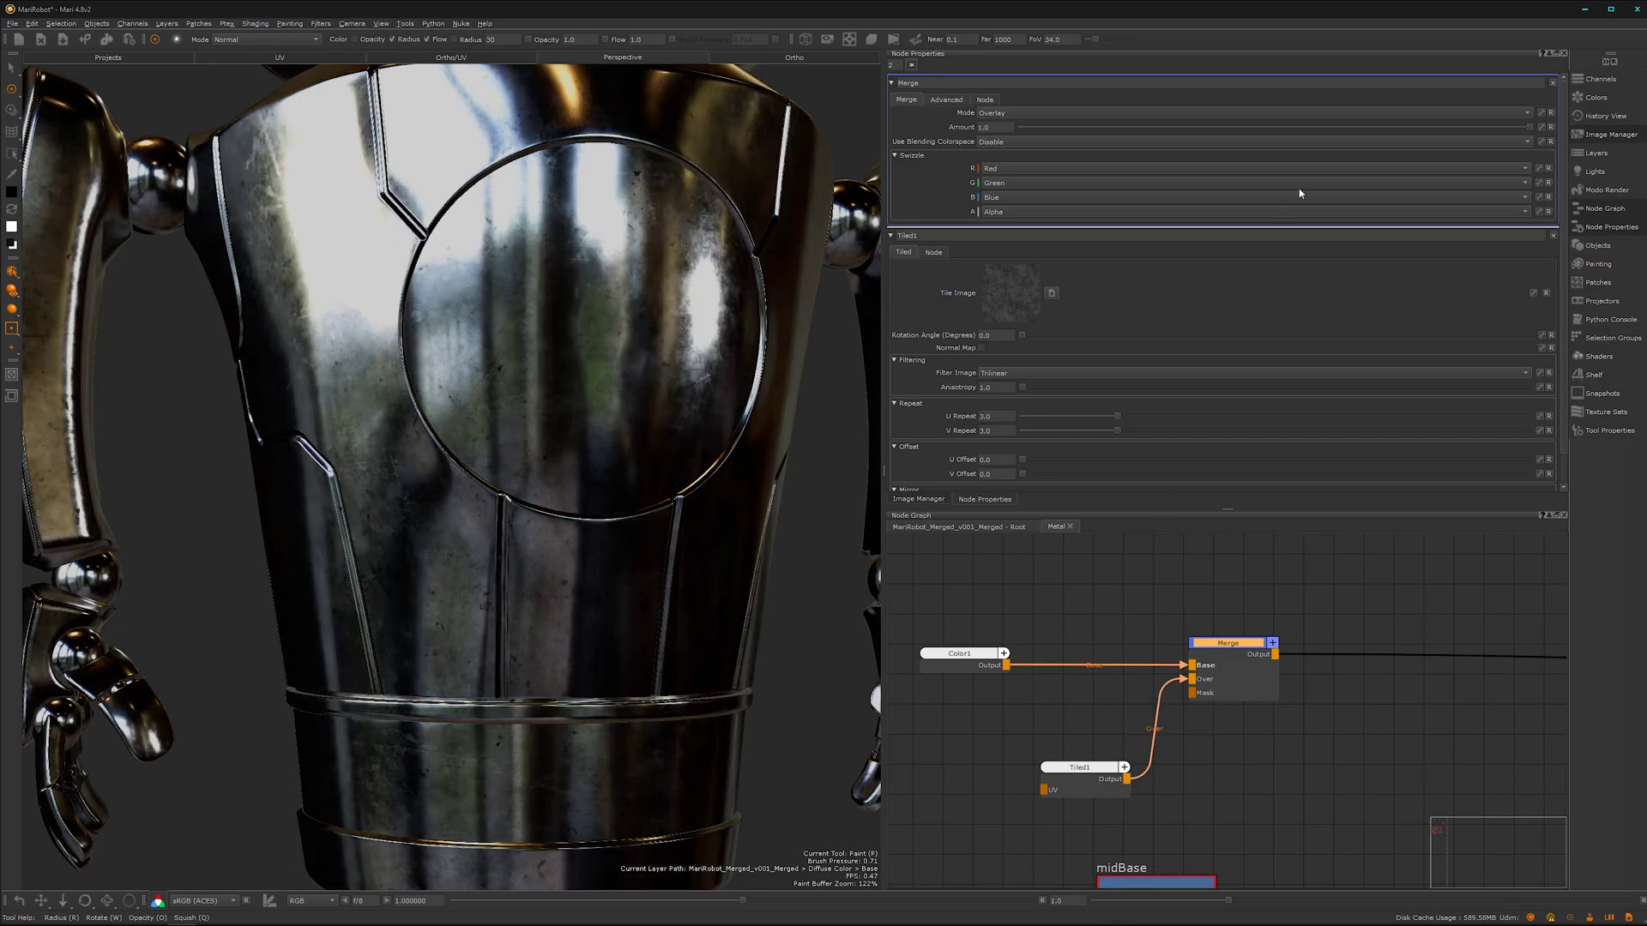
Step: Try the Screen blend mode on the Merge node and check the robot's torso
left_click(1473, 112)
mouse_move(1501, 164)
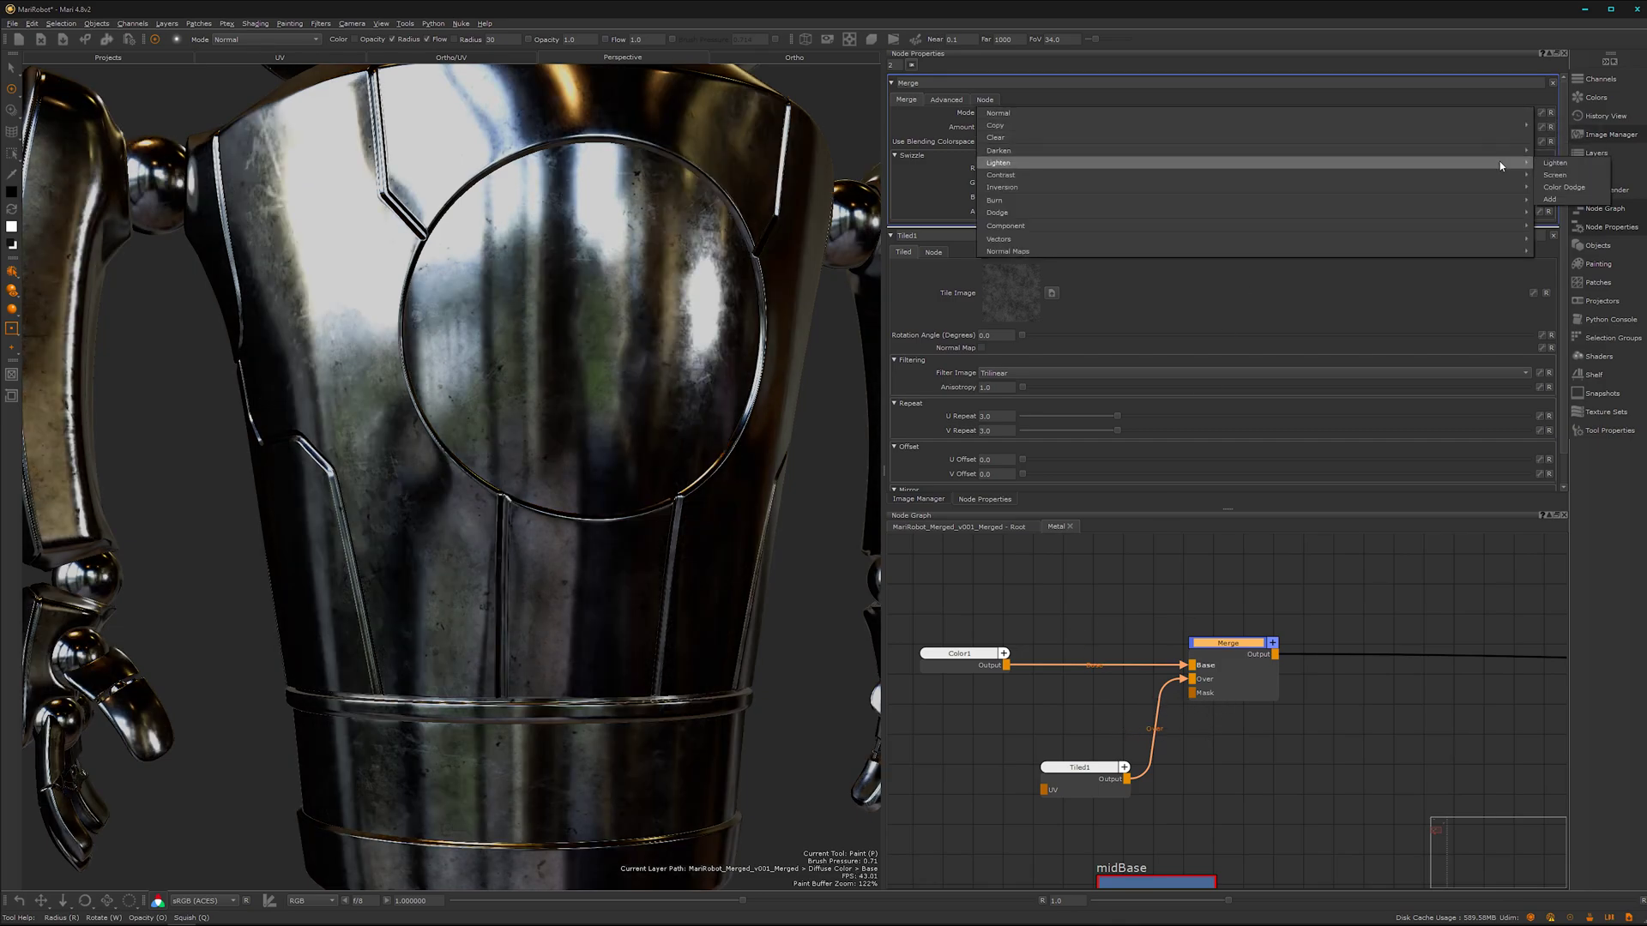
left_click(1555, 175)
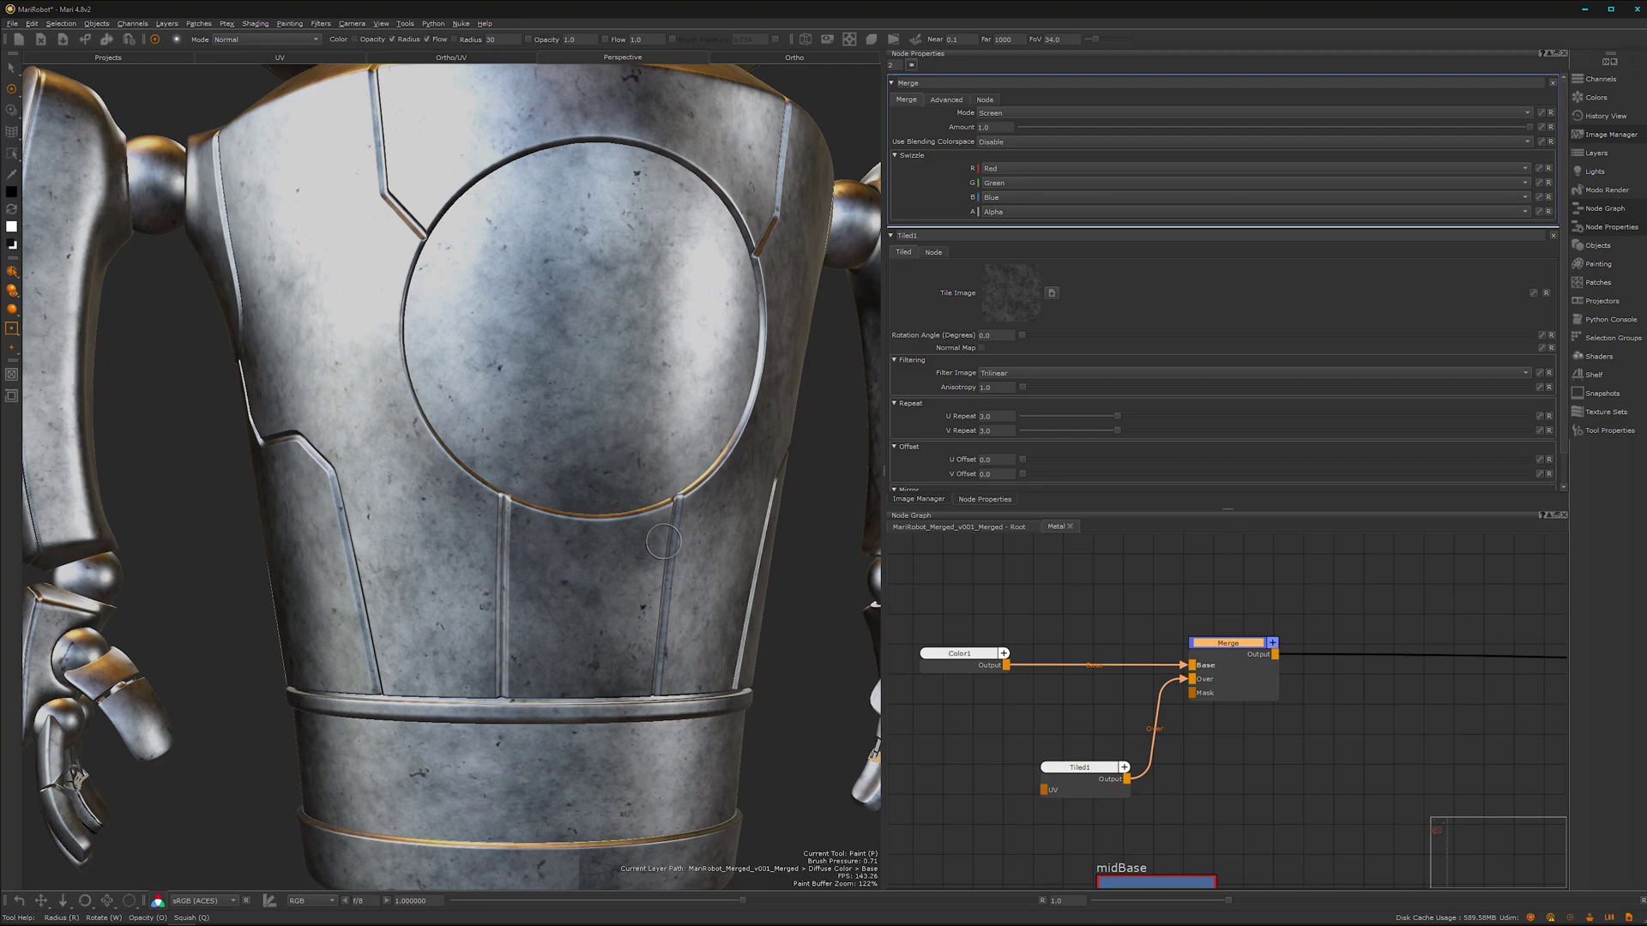
left_click_drag(664, 541, 532, 510, "alt")
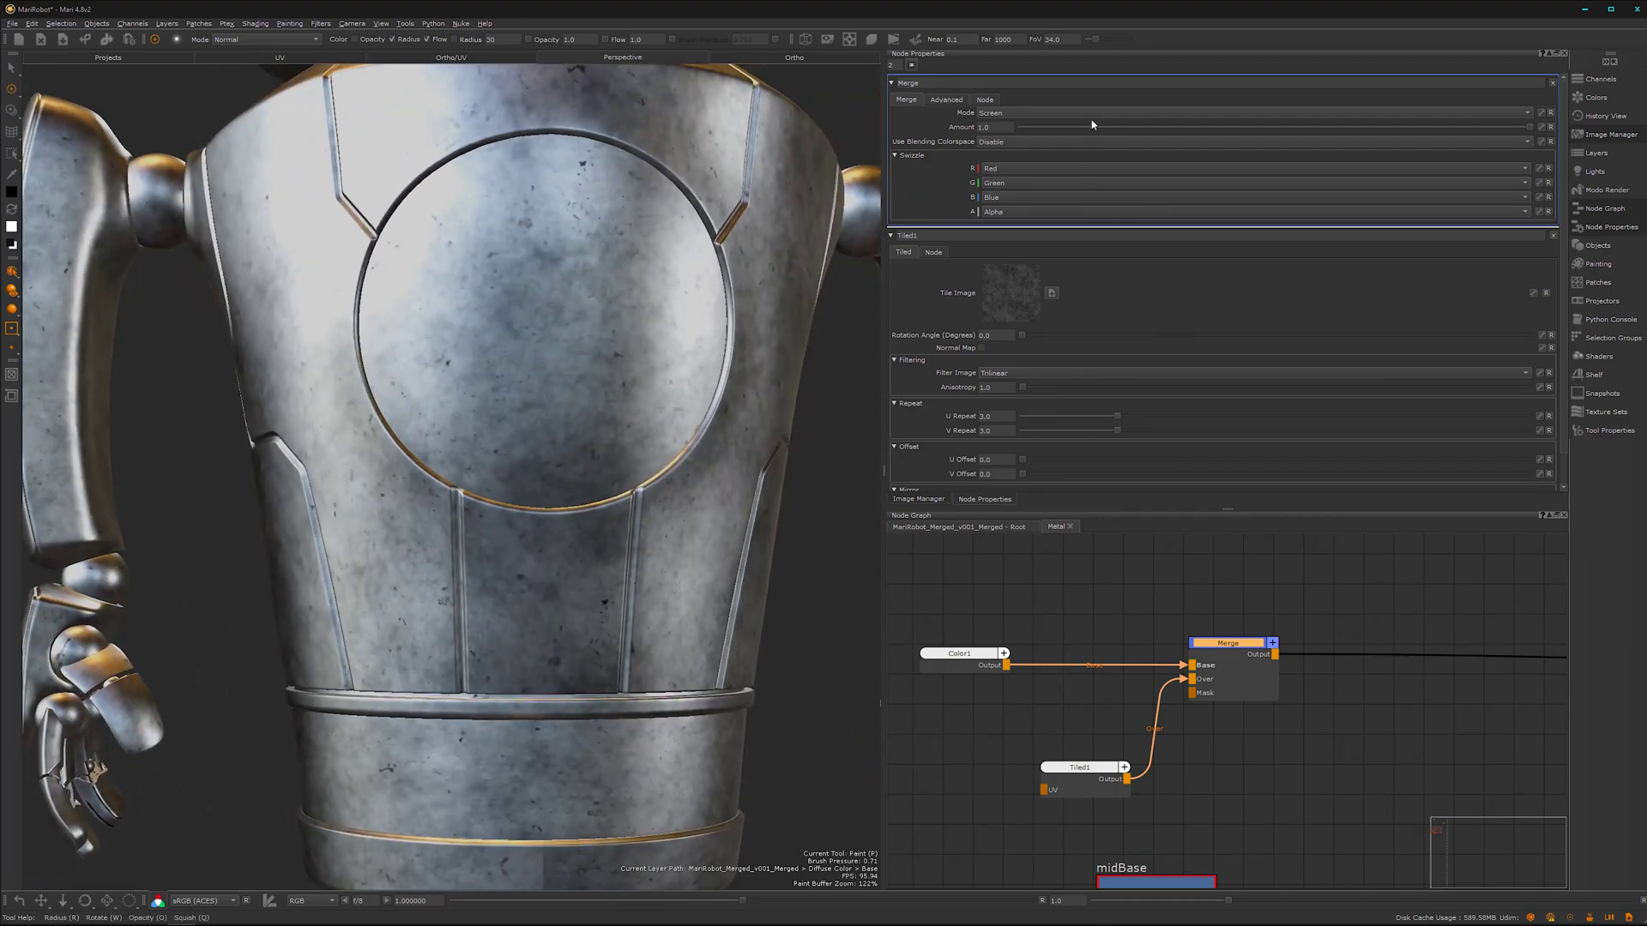
mouse_move(658, 453)
left_mouse_down("alt")
mouse_move(562, 553)
mouse_move(506, 562)
left_mouse_up("alt")
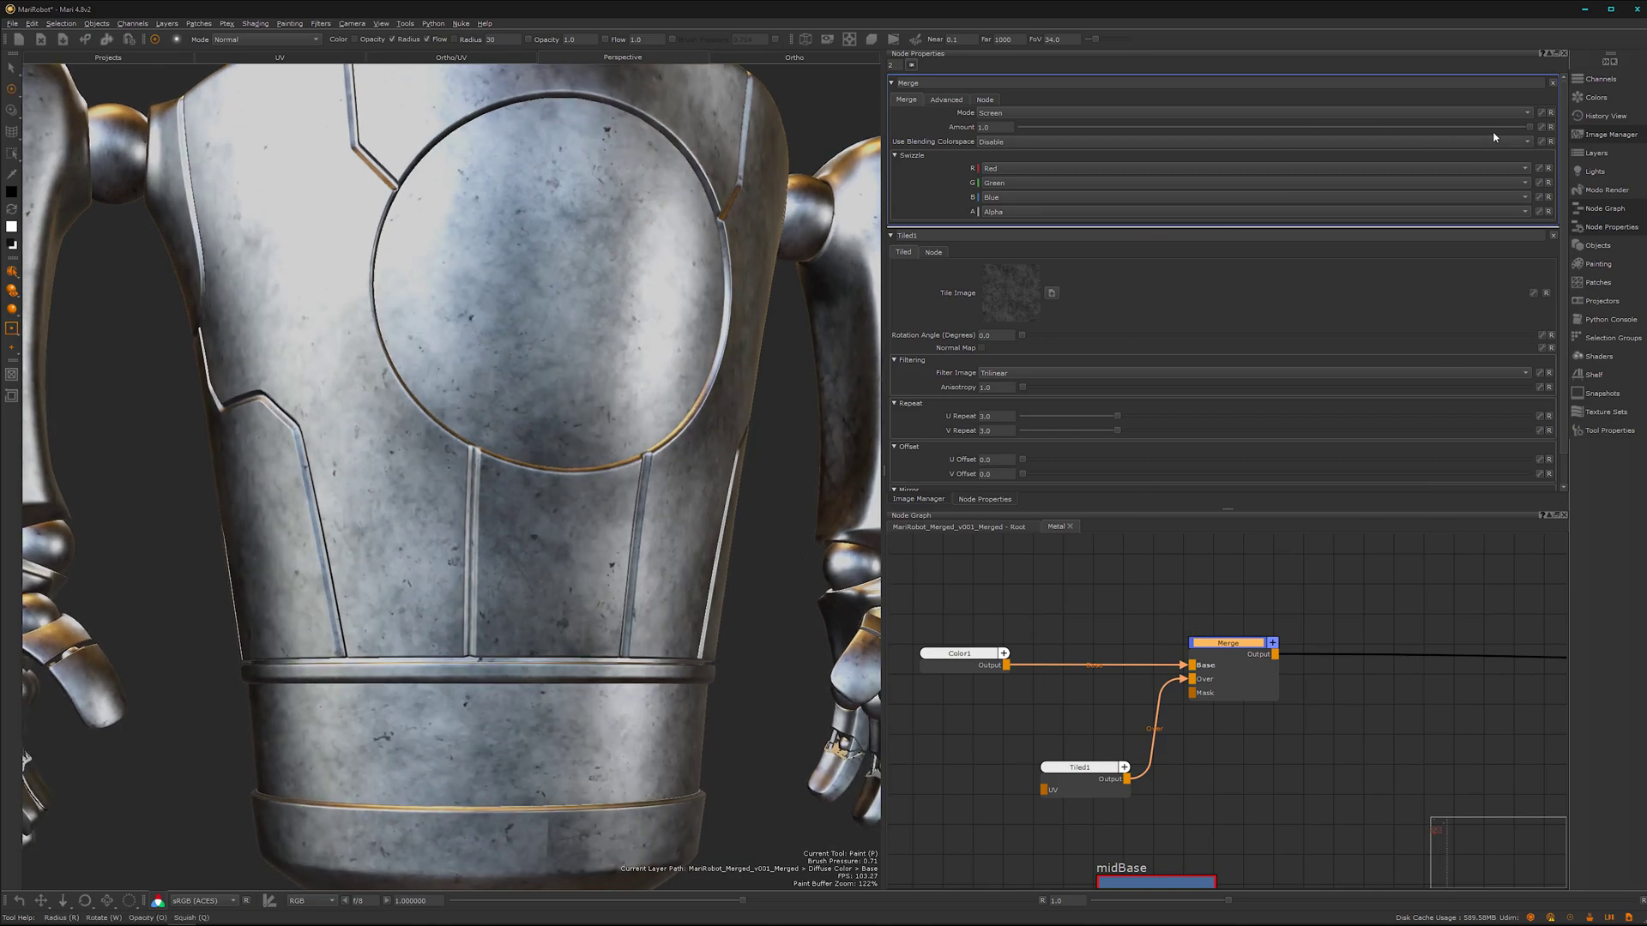
Step: Try a Merge amount of 0.334 in Screen mode, and return the node to Normal mode with an amount of 1.0
left_click_drag(1531, 128, 1478, 133)
mouse_move(1313, 127)
left_mouse_down()
mouse_move(1116, 128)
mouse_move(1187, 162)
left_mouse_up()
mouse_move(529, 472)
left_mouse_down("alt")
mouse_move(412, 464)
mouse_move(508, 503)
left_mouse_up("alt")
middle_click_drag(554, 587, 530, 541, "alt")
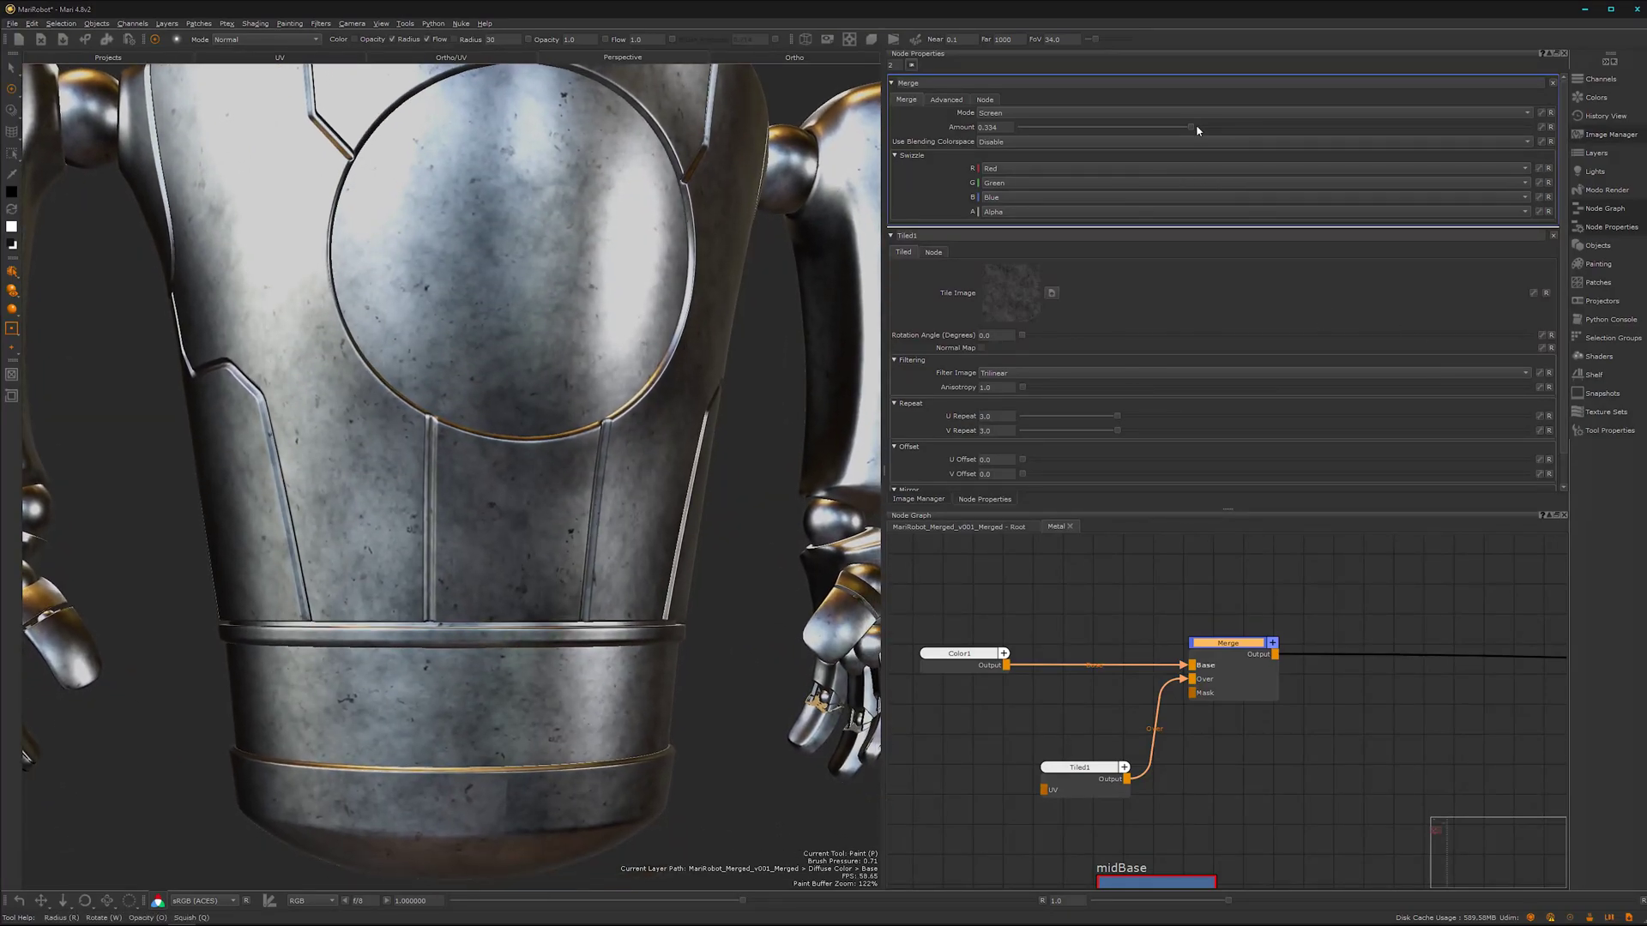
left_click_drag(1263, 137, 1531, 131)
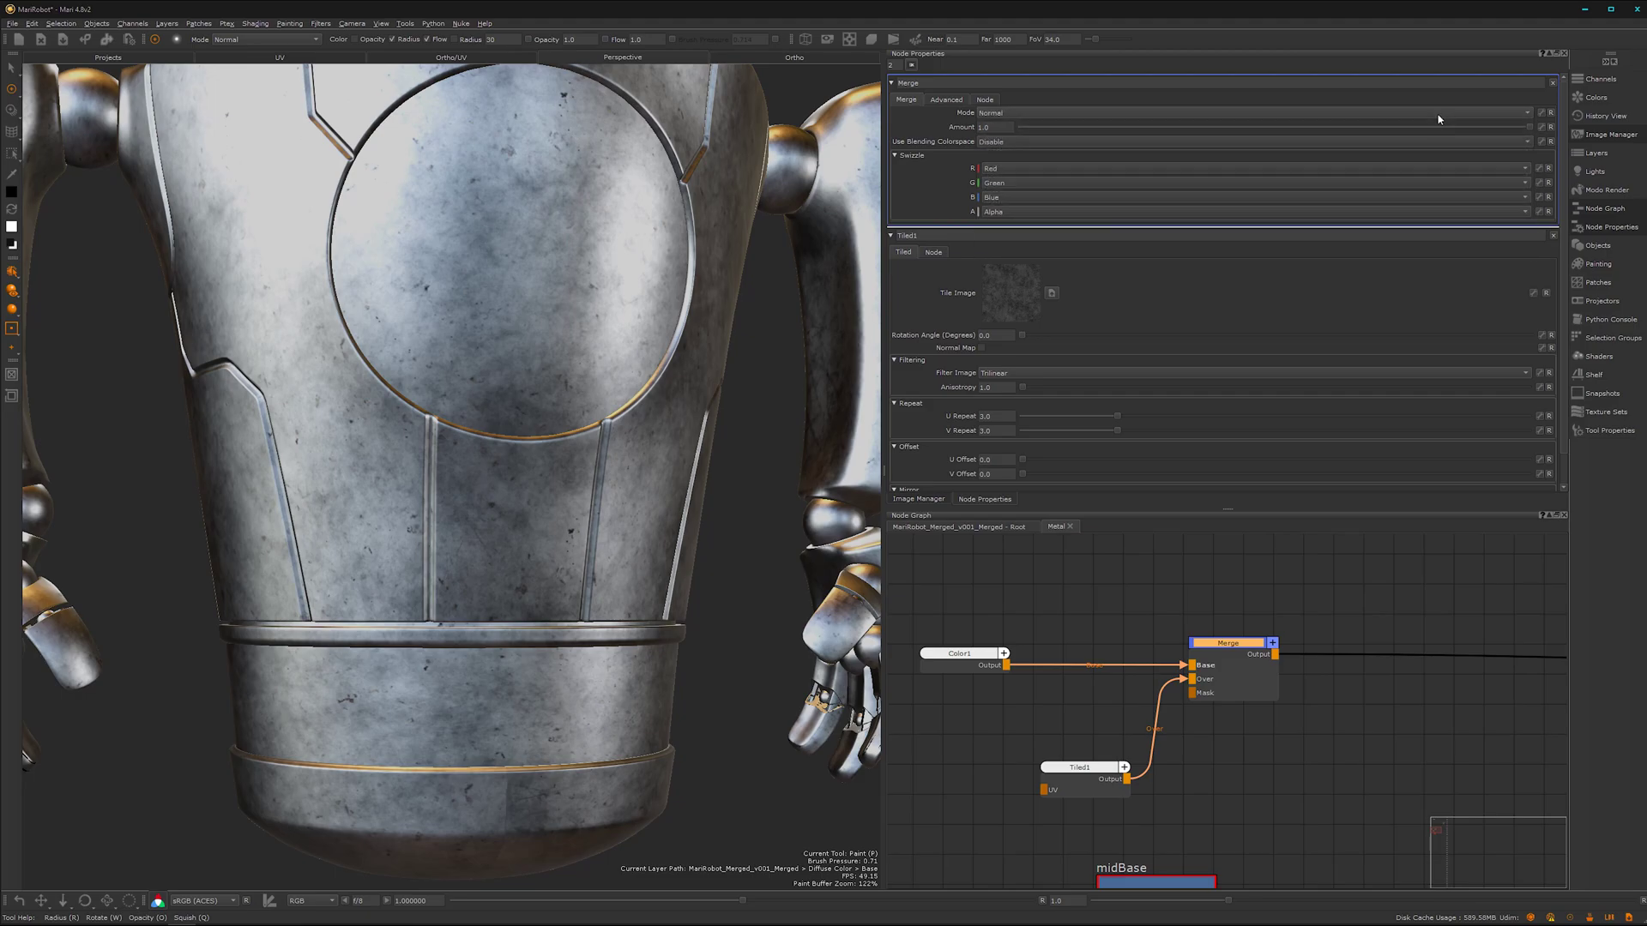
scroll(1439, 115, "up", 5)
Step: Lower the amount of the Normal-mode Merge node to 0.443 and check the metal on the robot
left_click_drag(566, 473, 579, 559, "alt")
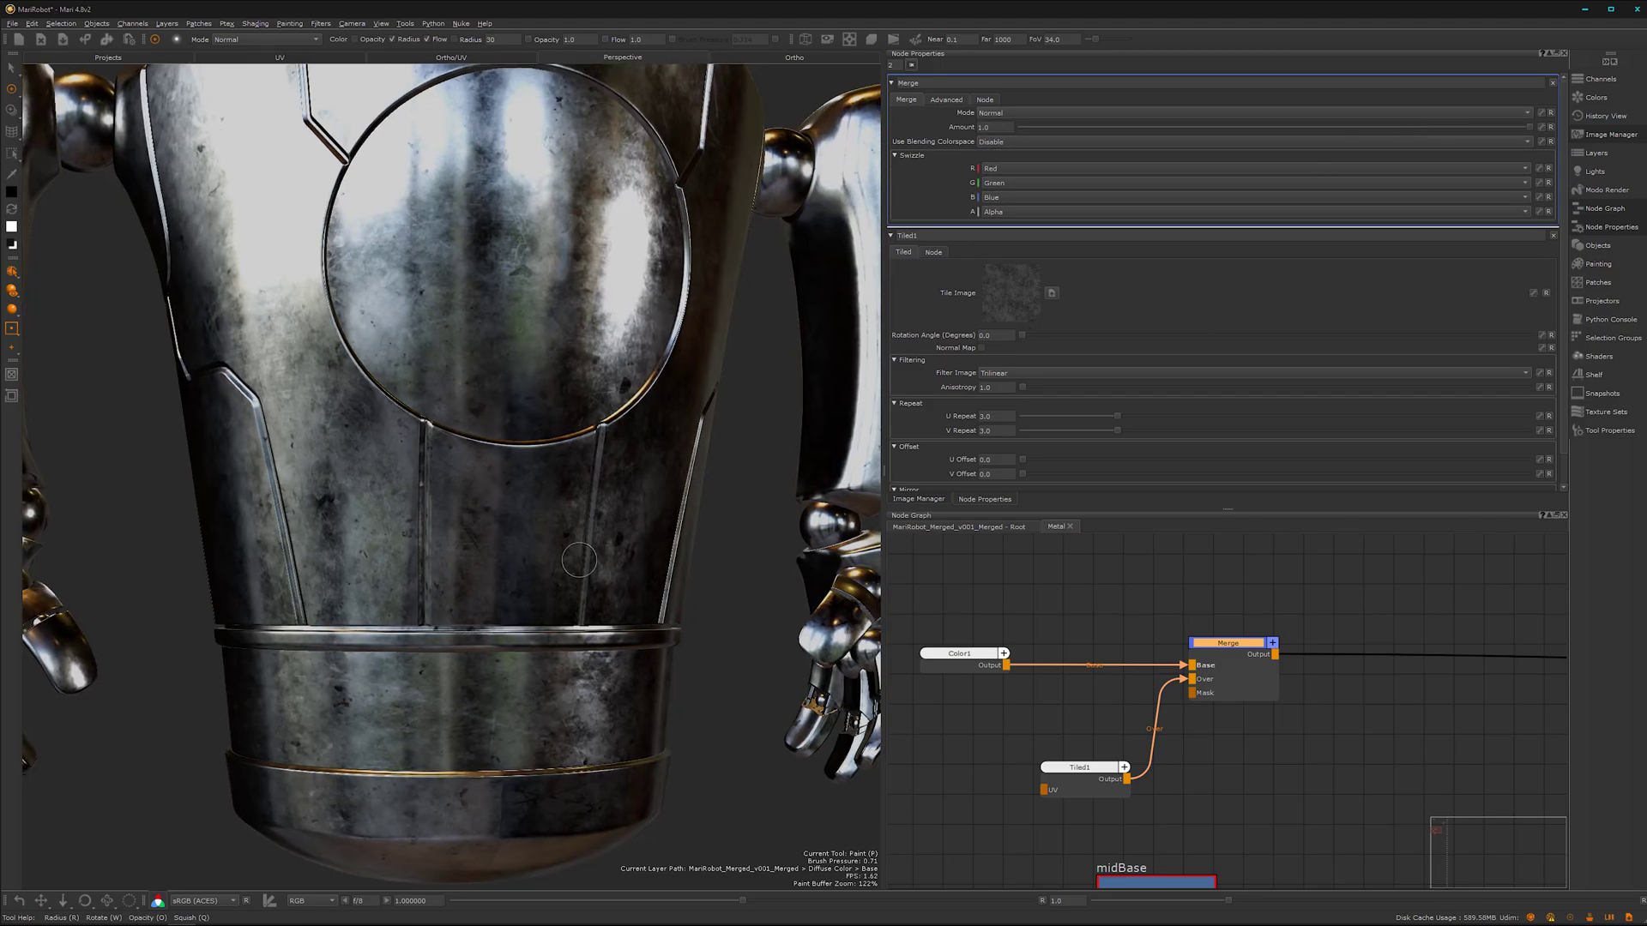
mouse_move(579, 346)
left_mouse_down("alt")
mouse_move(561, 507)
mouse_move(595, 544)
left_mouse_up("alt")
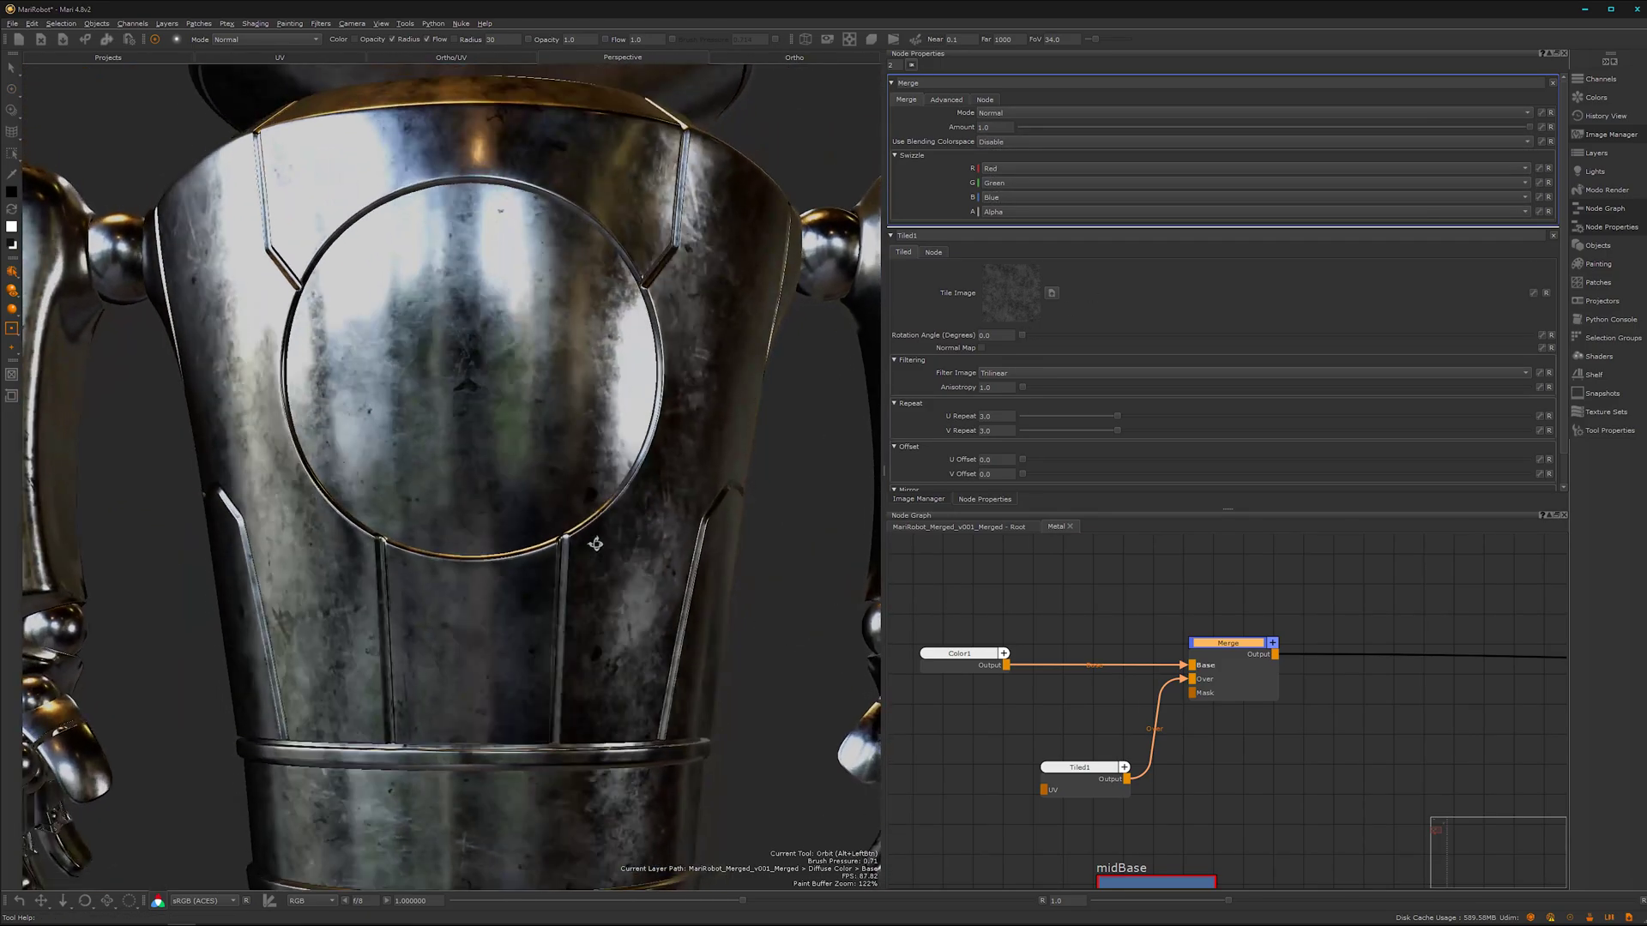
middle_click_drag(595, 544, 596, 477, "alt")
right_click_drag(597, 476, 643, 504, "alt")
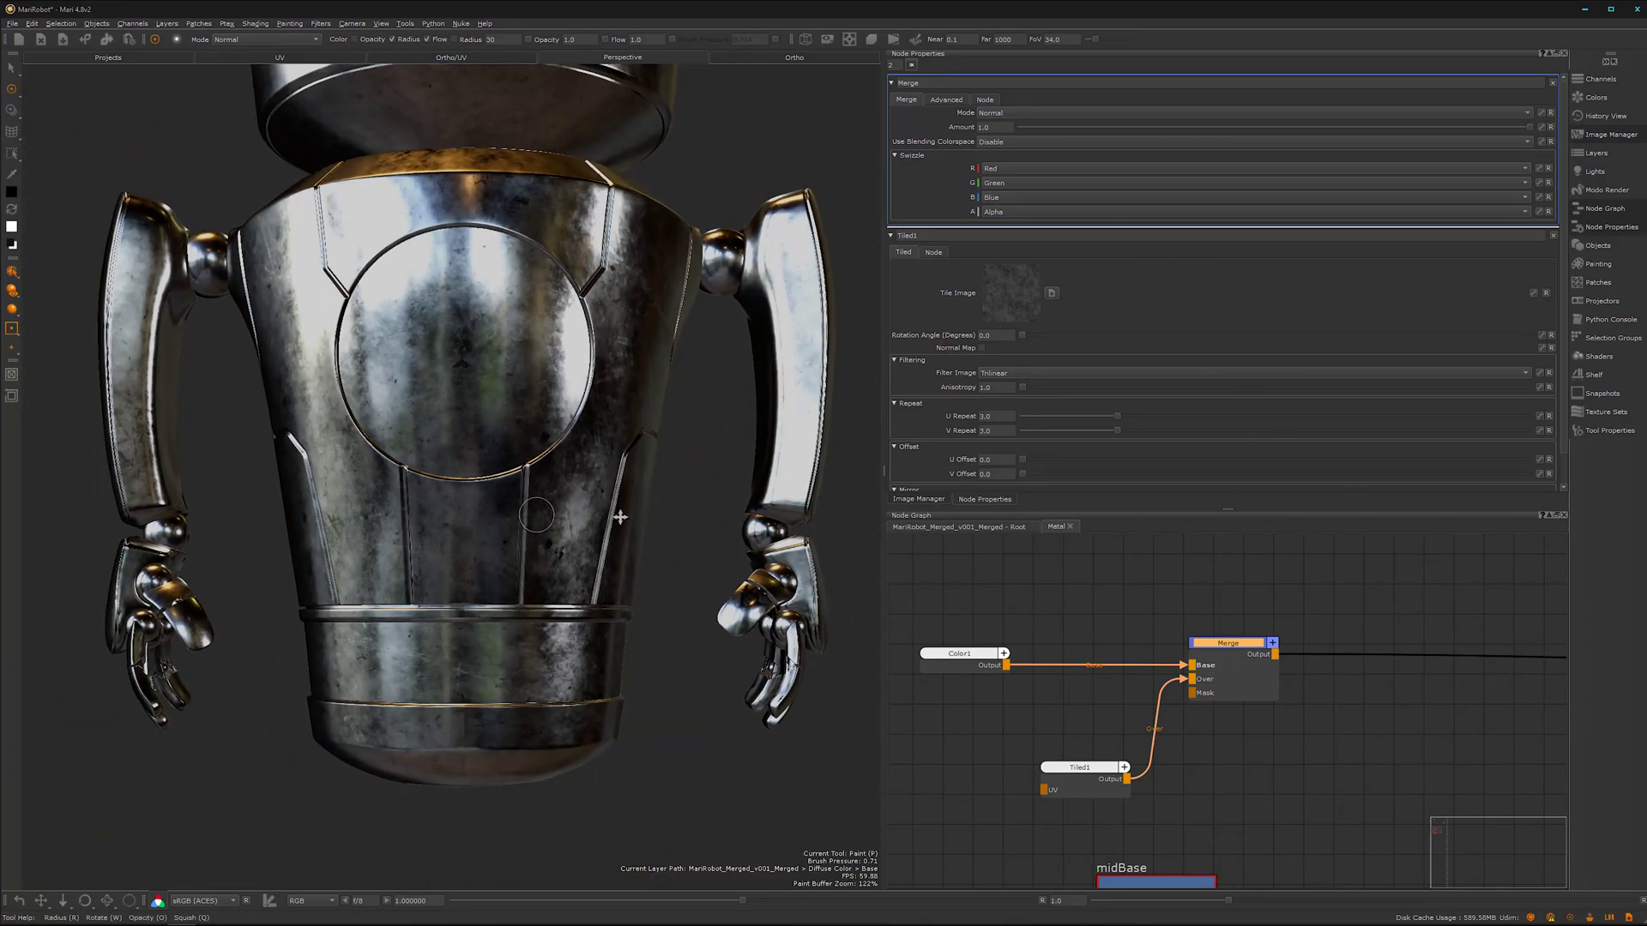
mouse_move(680, 562)
left_mouse_down("alt")
mouse_move(643, 666)
mouse_move(530, 619)
left_mouse_up("alt")
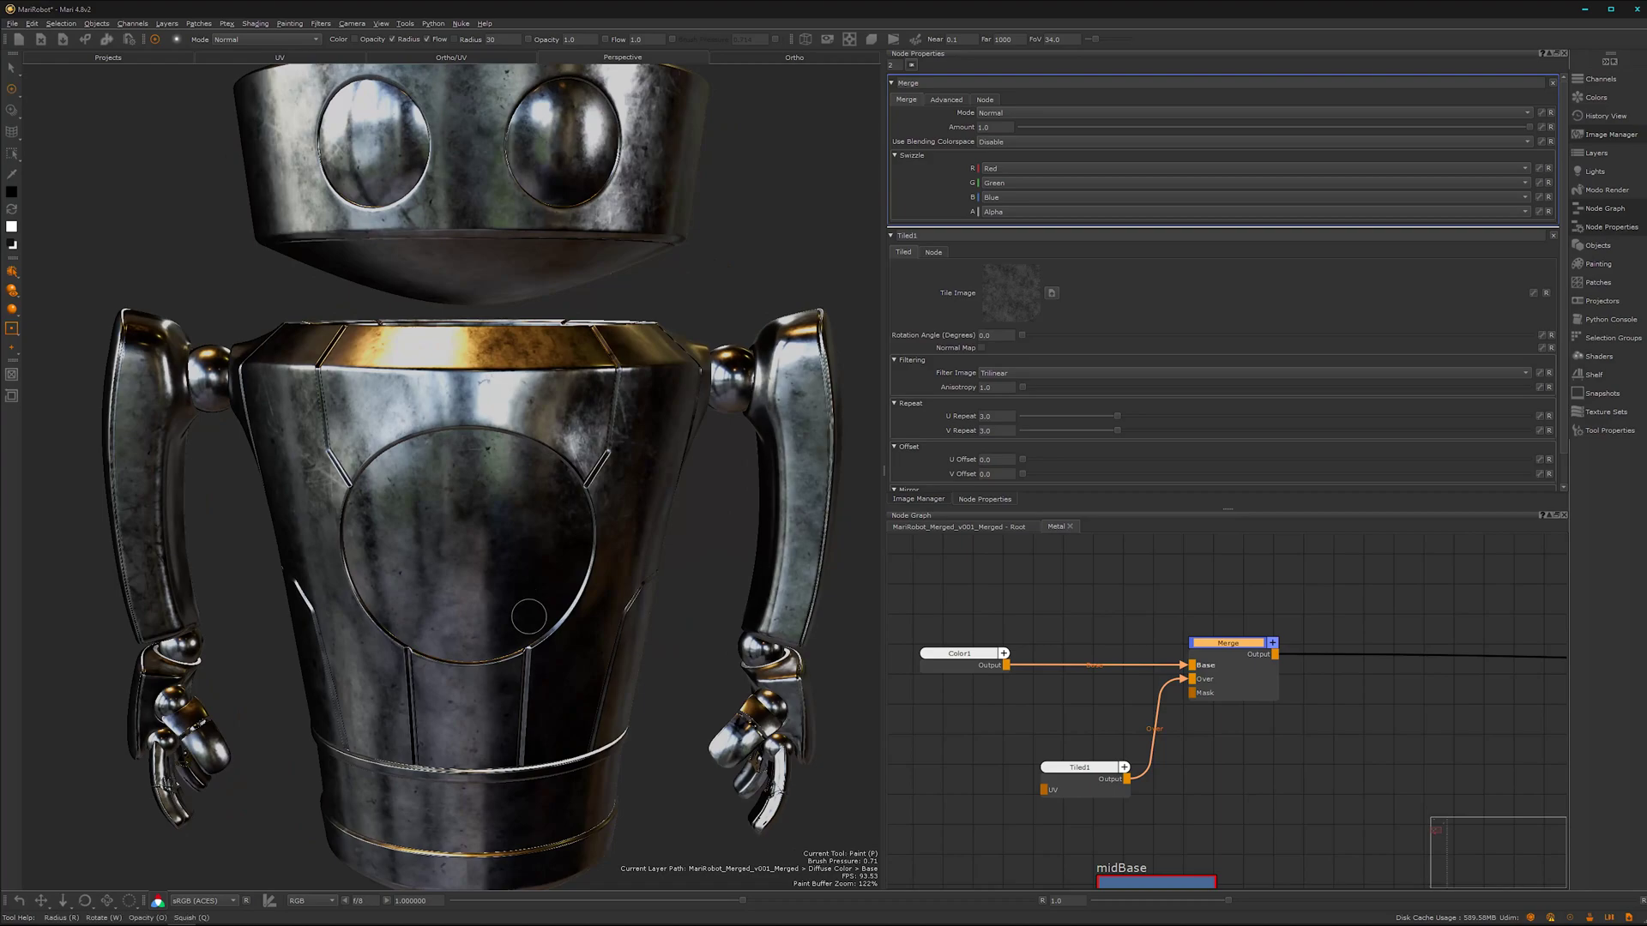
middle_click_drag(529, 618, 547, 541, "alt")
mouse_move(547, 592)
left_mouse_down("alt")
mouse_move(525, 615)
mouse_move(559, 397)
left_mouse_up("alt")
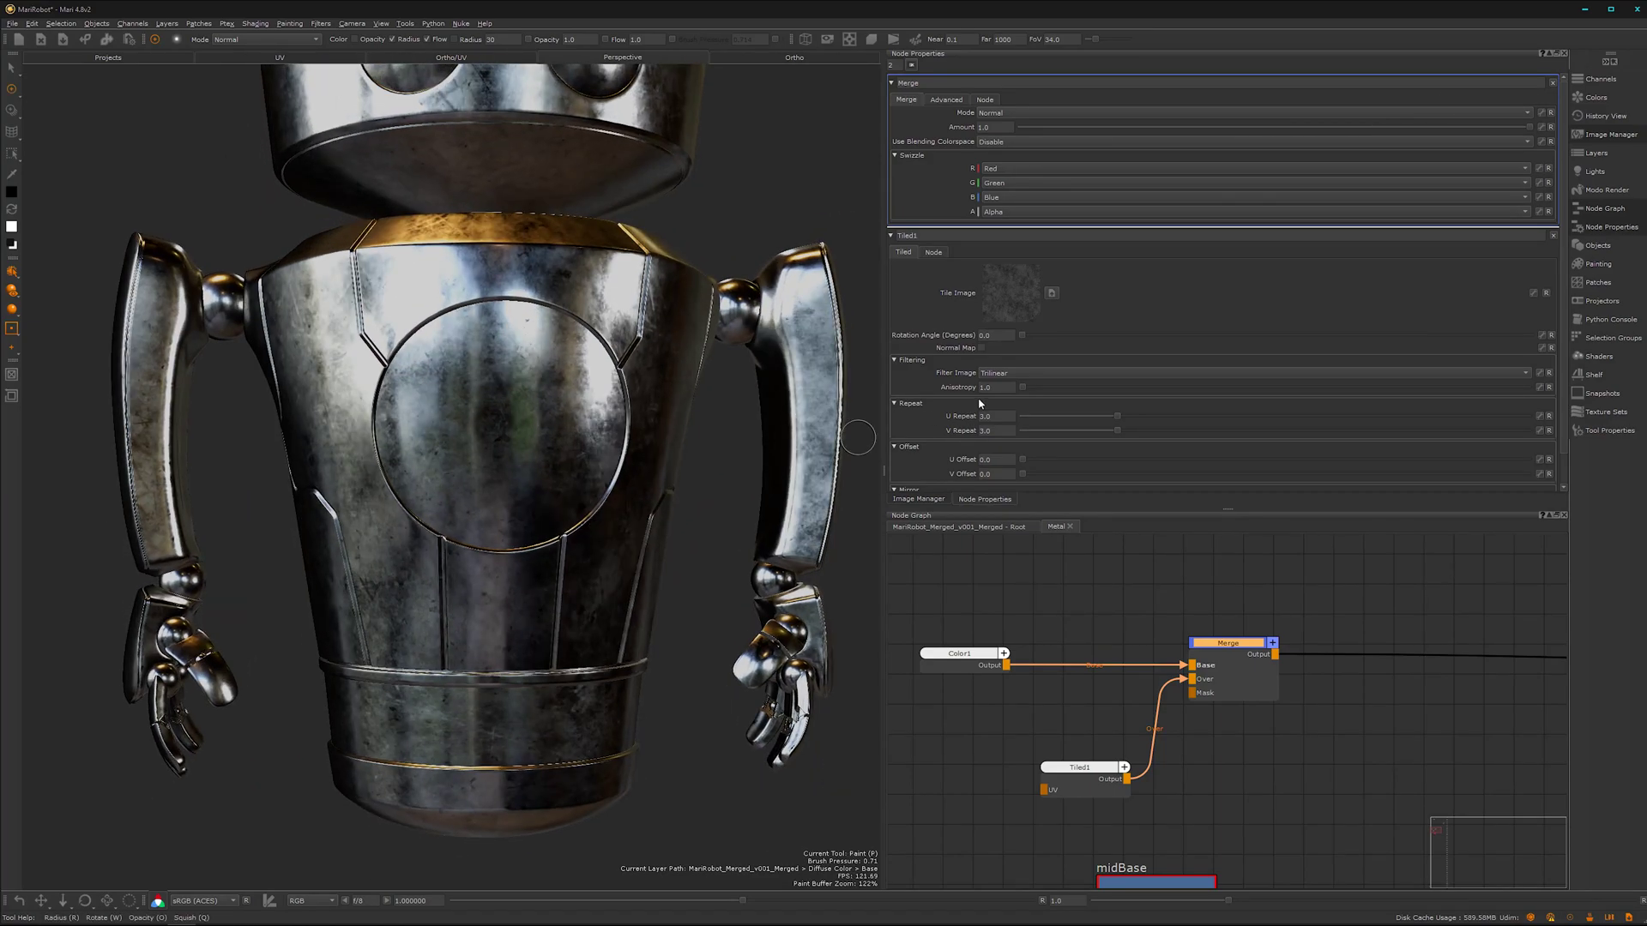
left_click_drag(1532, 128, 1249, 131)
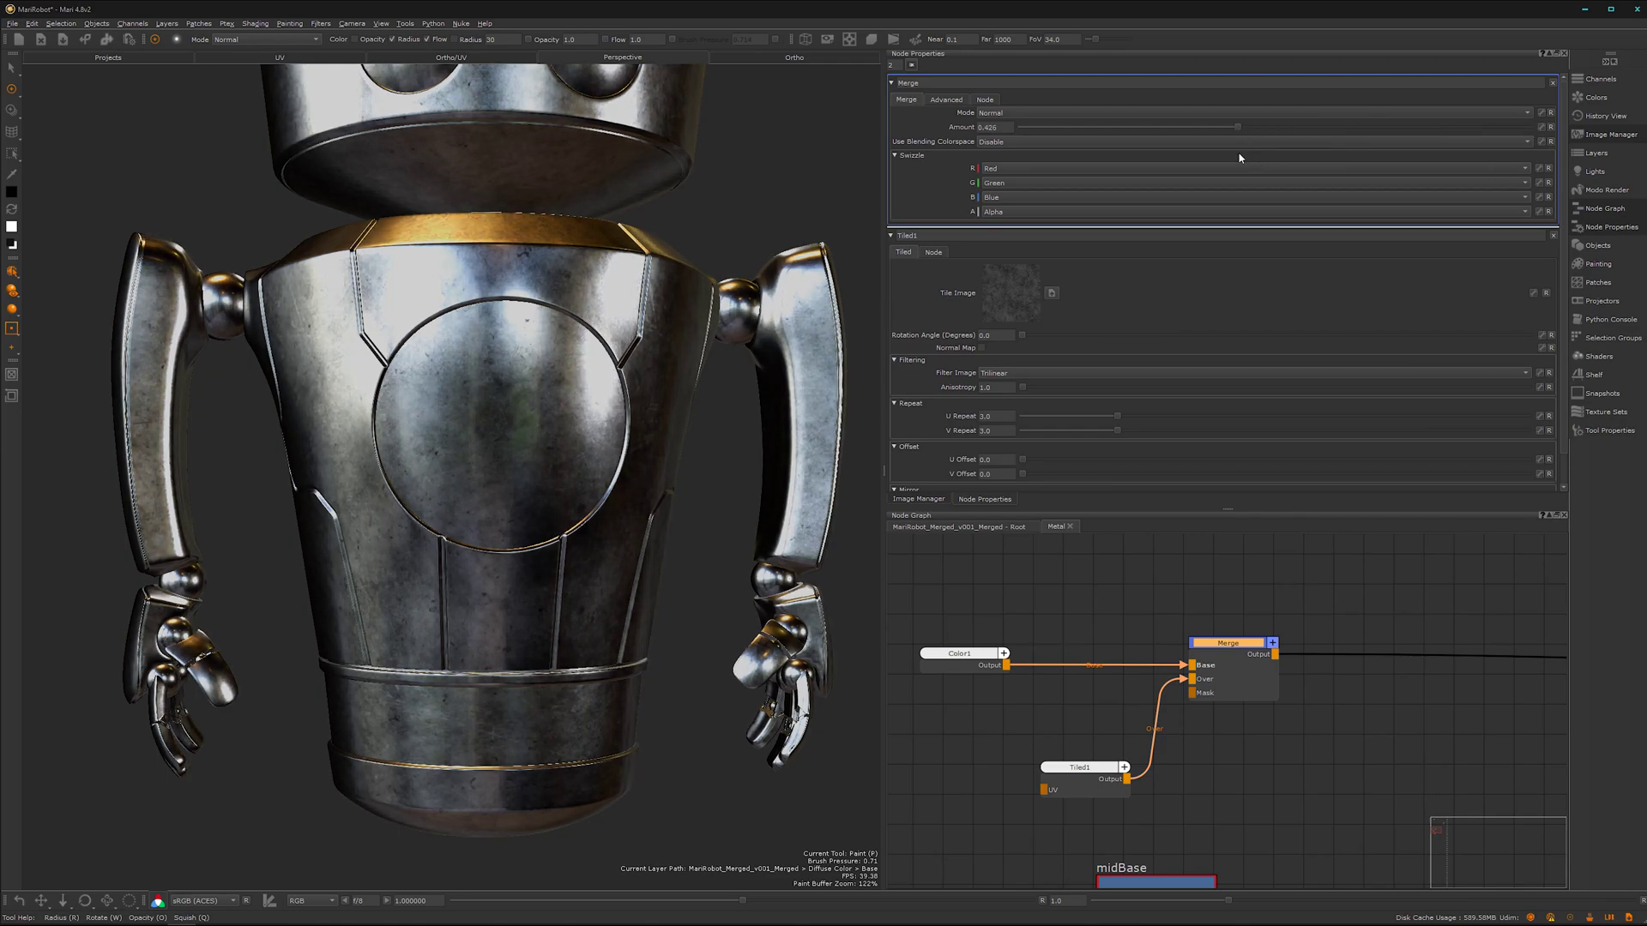
mouse_move(474, 601)
left_mouse_down("alt")
mouse_move(524, 575)
mouse_move(490, 586)
left_mouse_up("alt")
scroll(491, 587, "up", 3)
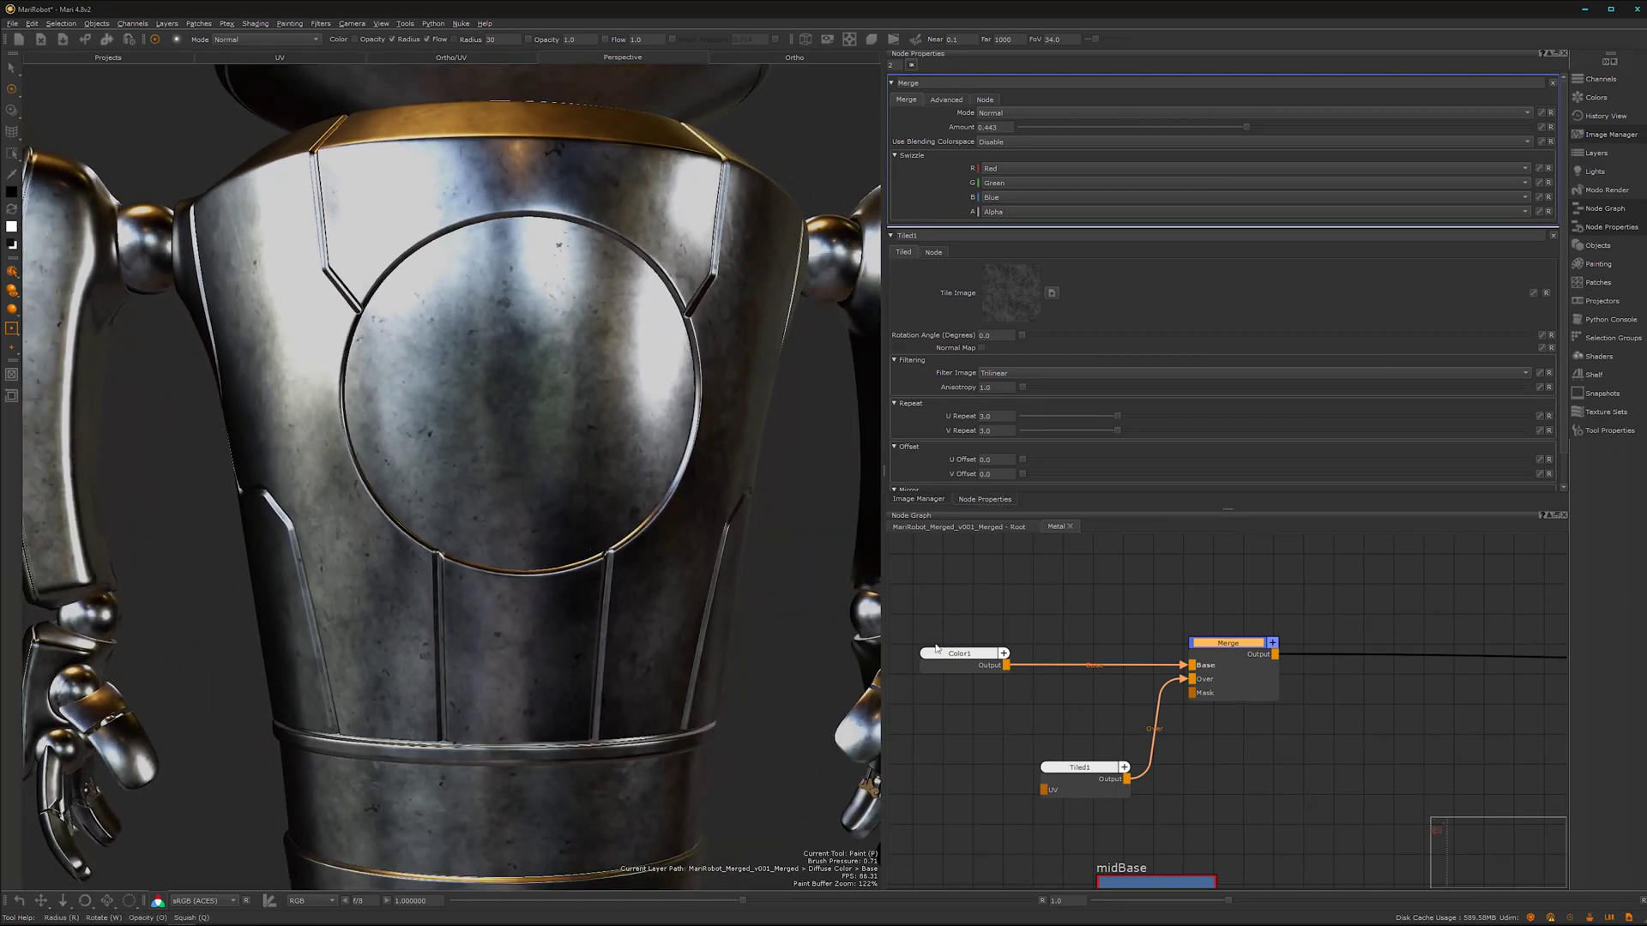
left_click_drag(515, 515, 492, 600, "alt")
scroll(492, 601, "down", 5)
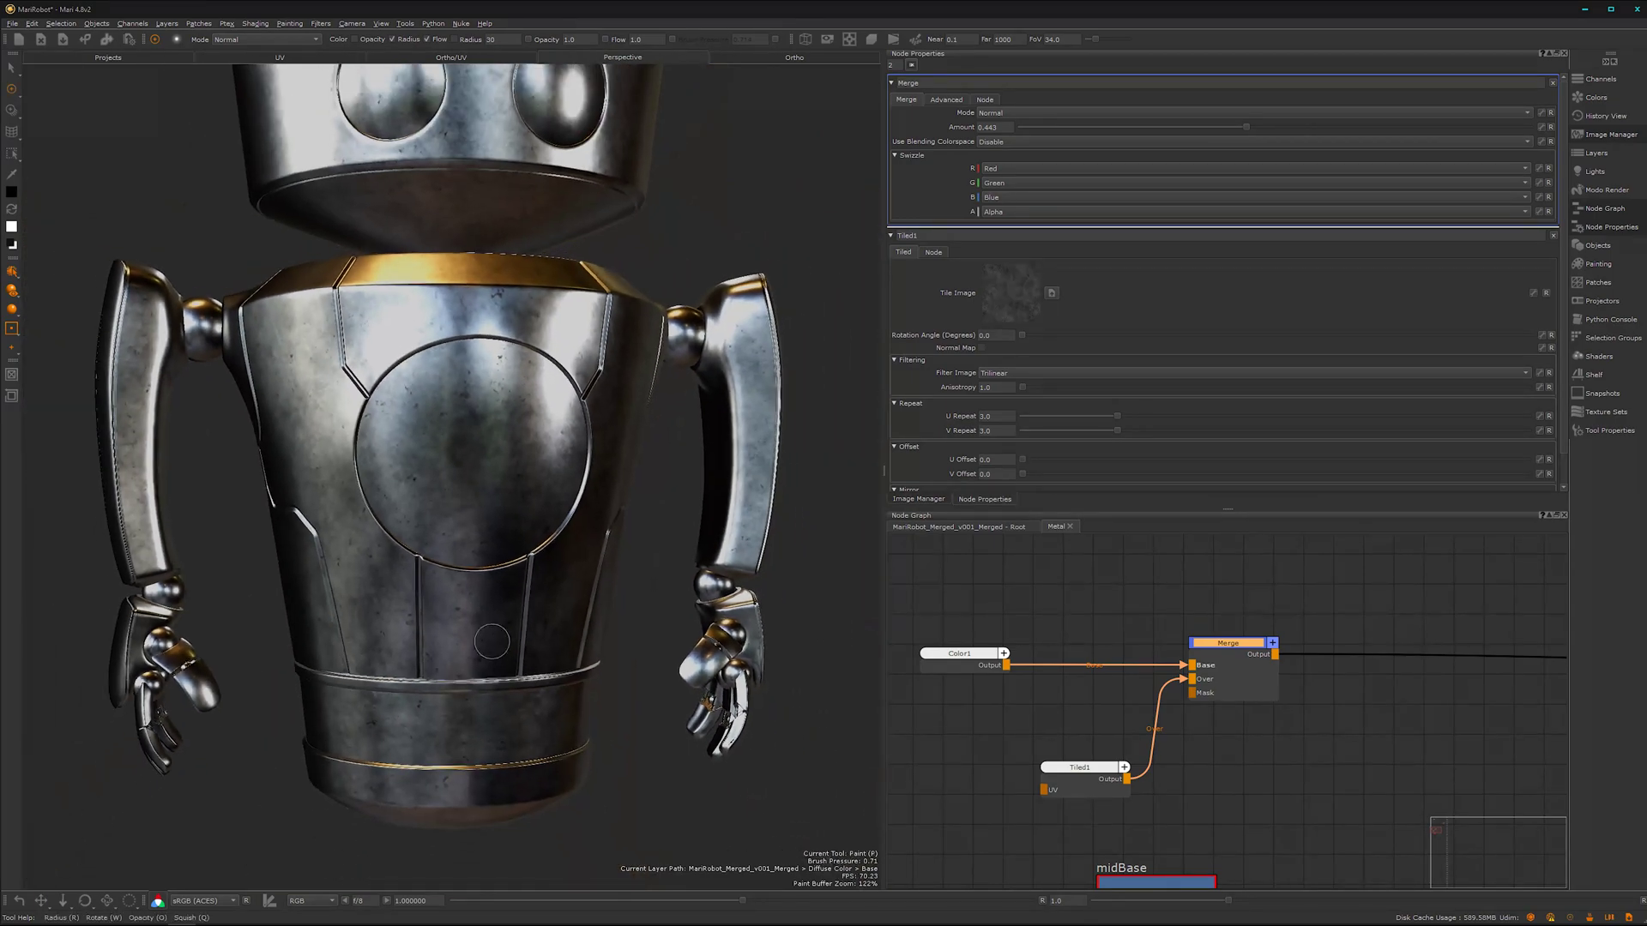
Step: Insert a Merge node after the node inside the midBase backdrop and connect Tiled1's output to its Over input
scroll(1274, 766, "down", 2)
middle_click_drag(1198, 792, 1270, 648)
left_click(1338, 669)
left_click_drag(1250, 719, 1099, 747)
middle_click_drag(1261, 740, 1198, 694)
scroll(1194, 750, "up", 1)
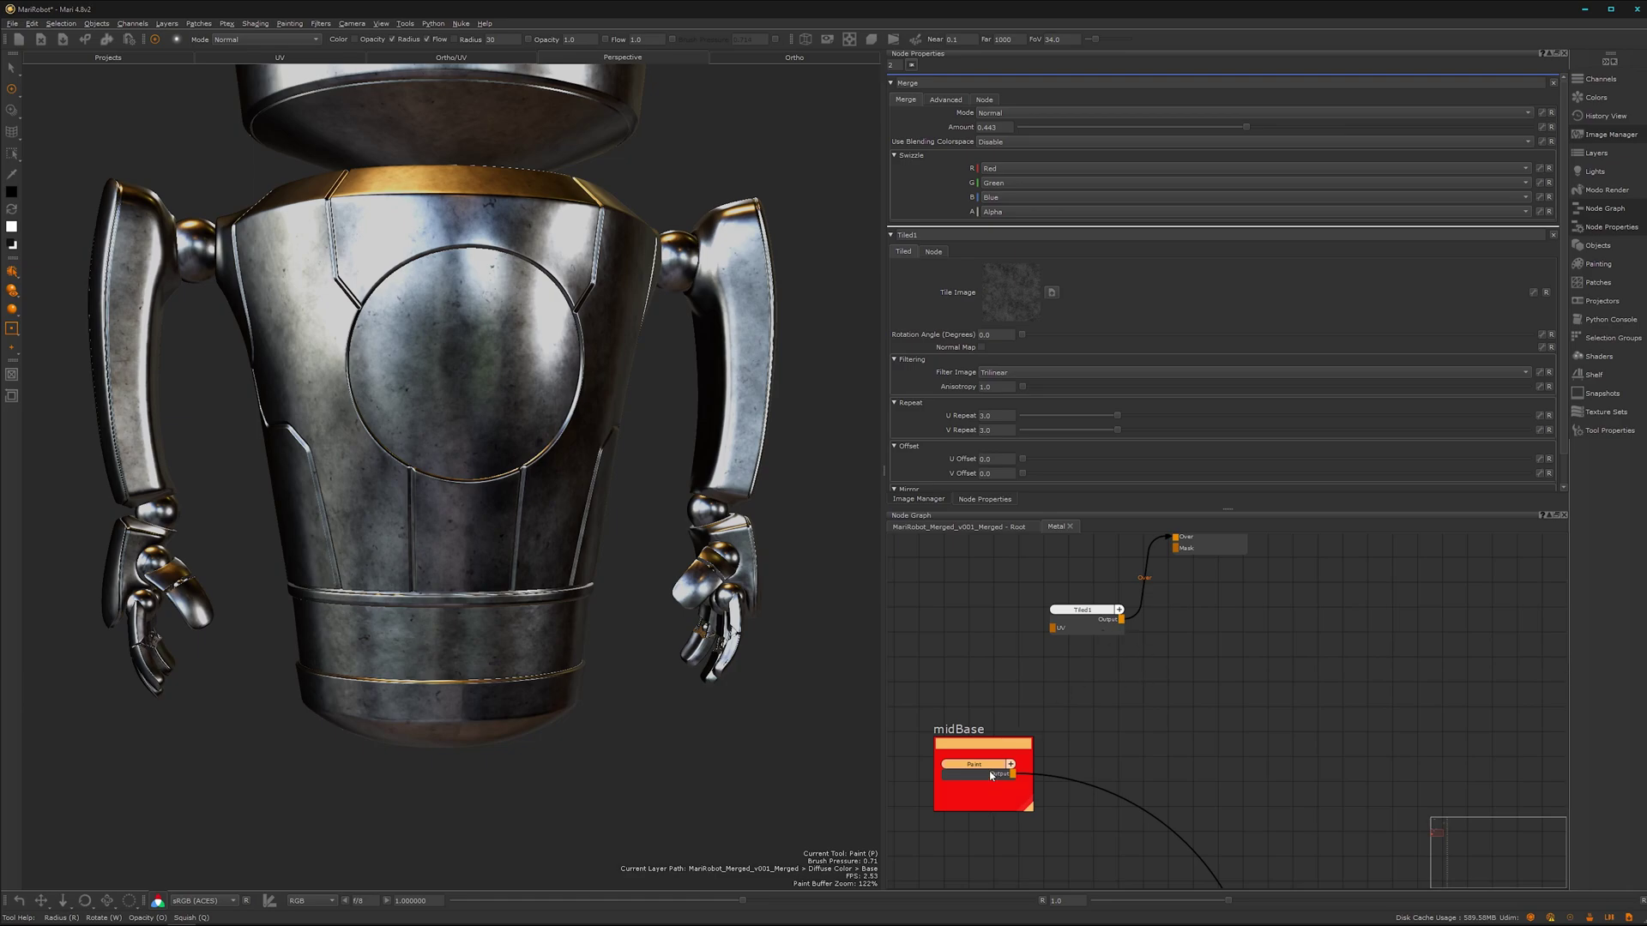
left_click_drag(987, 775, 1238, 758)
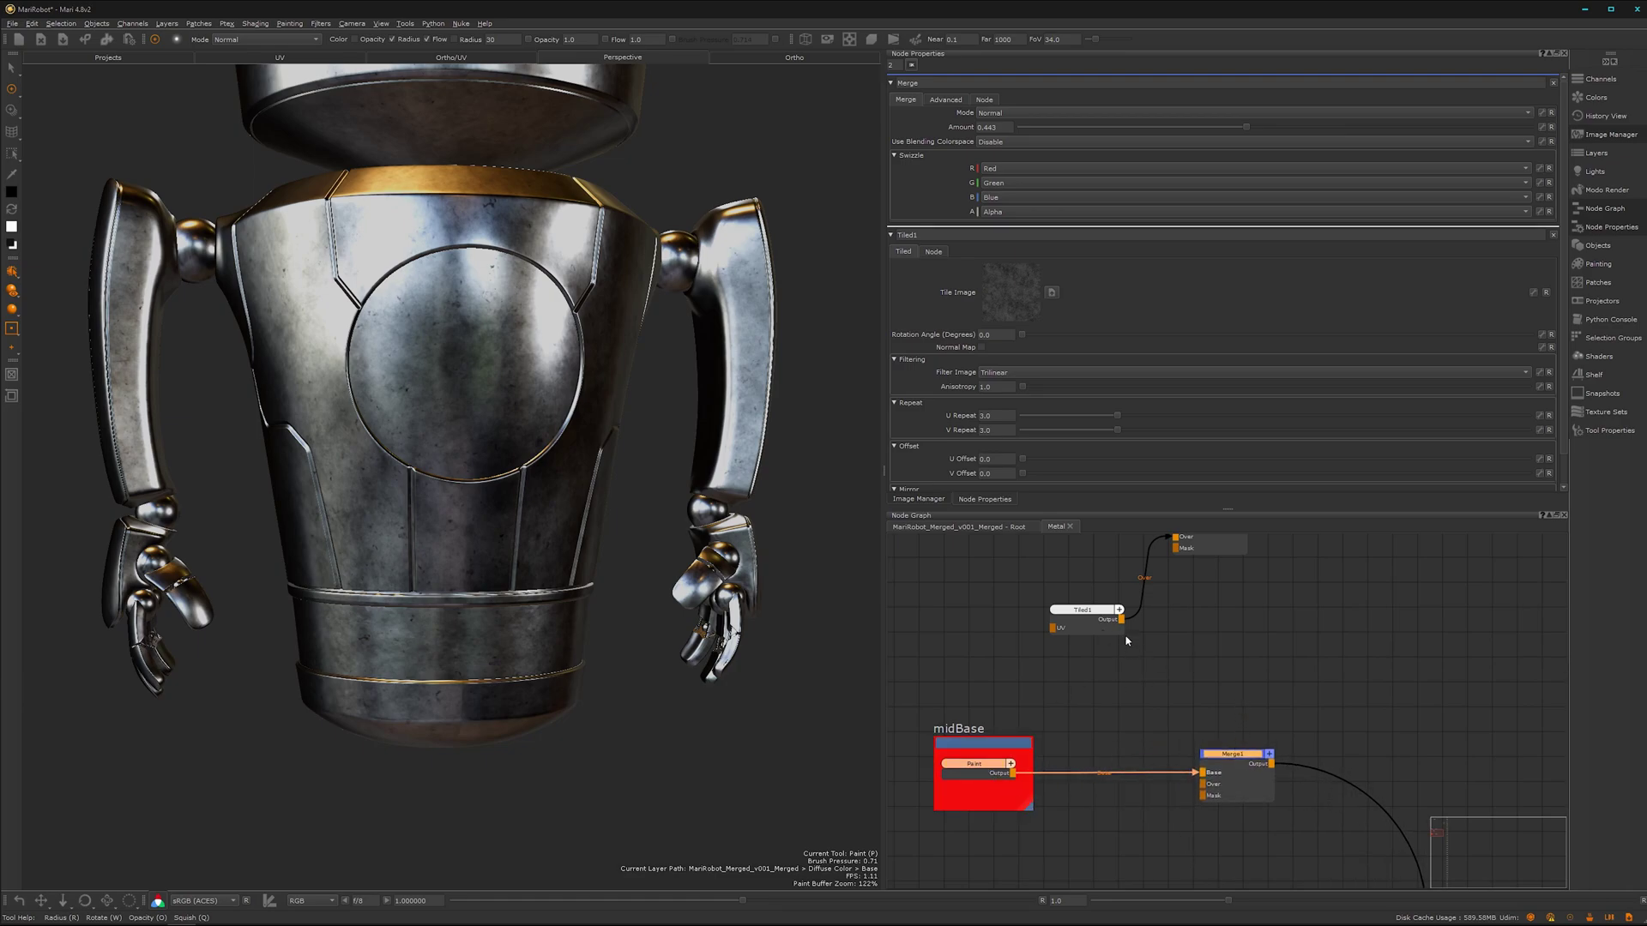
left_click_drag(1123, 625, 1206, 784)
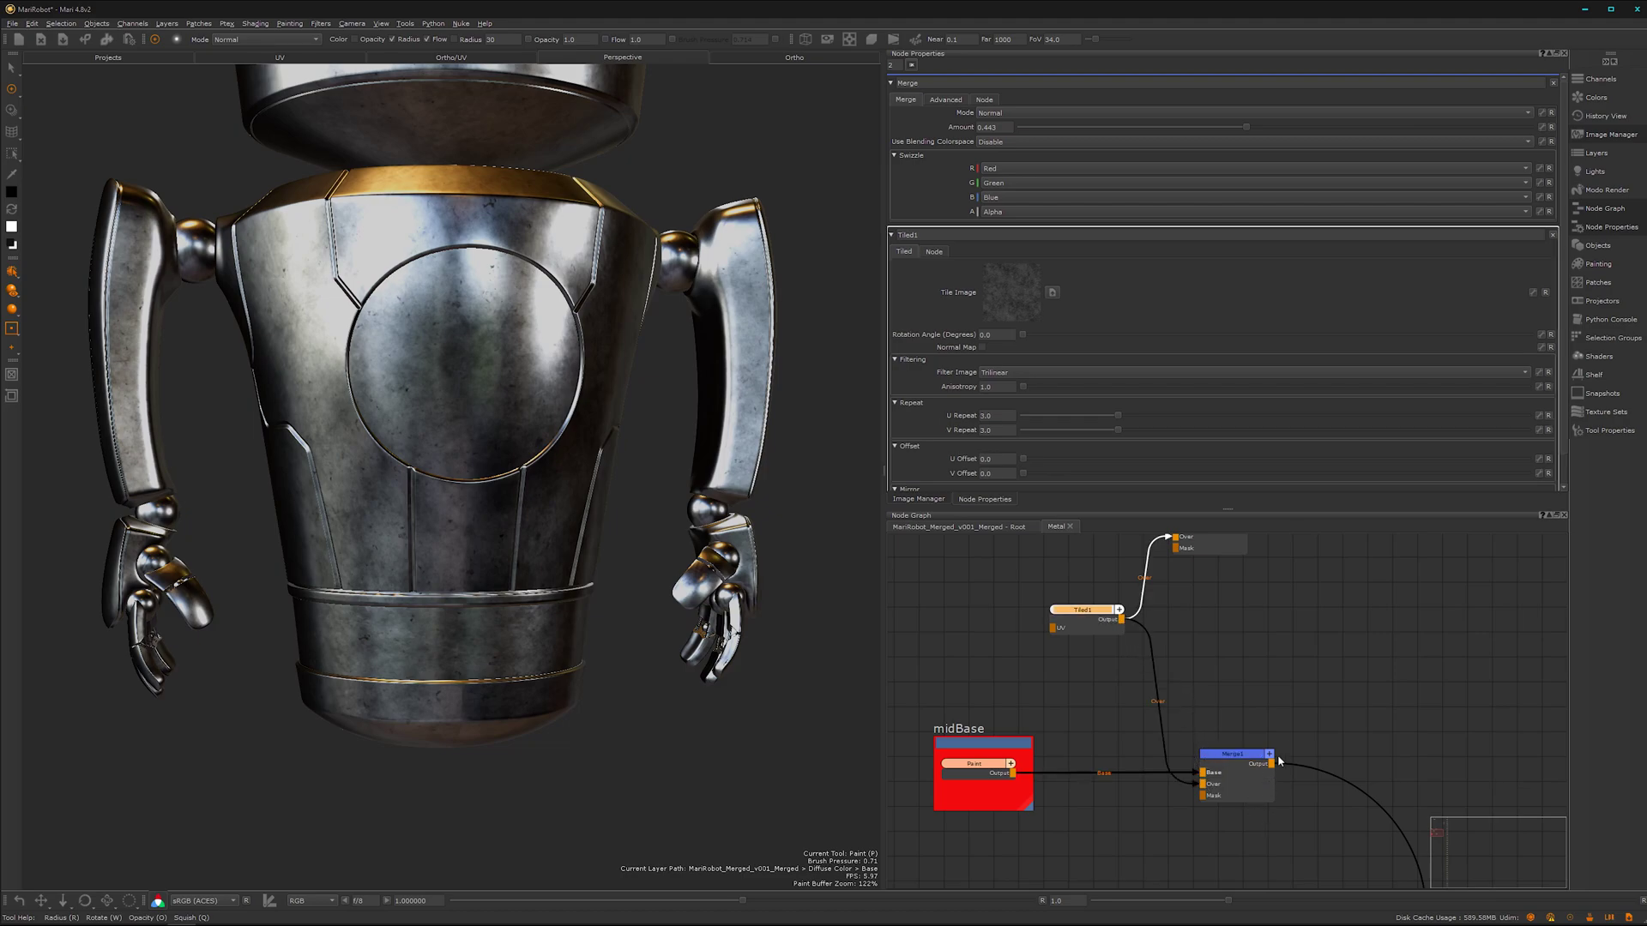
Step: Set the blend mode of the Merge1 node after midBase to Overlay
left_click(1232, 758)
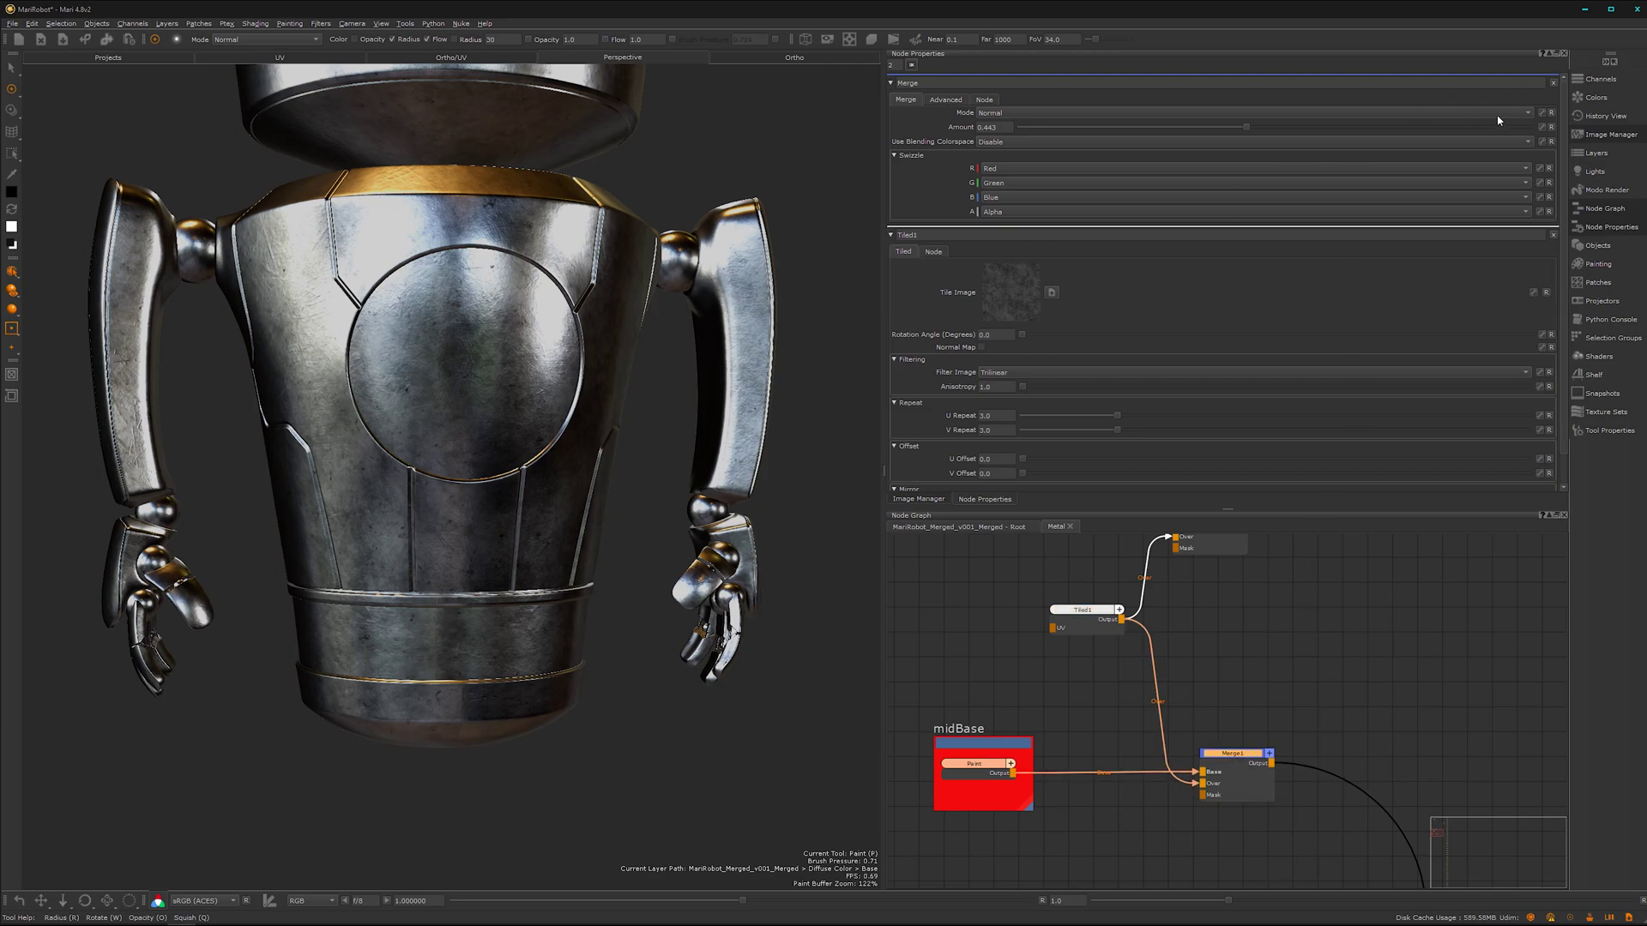
left_click(1246, 756)
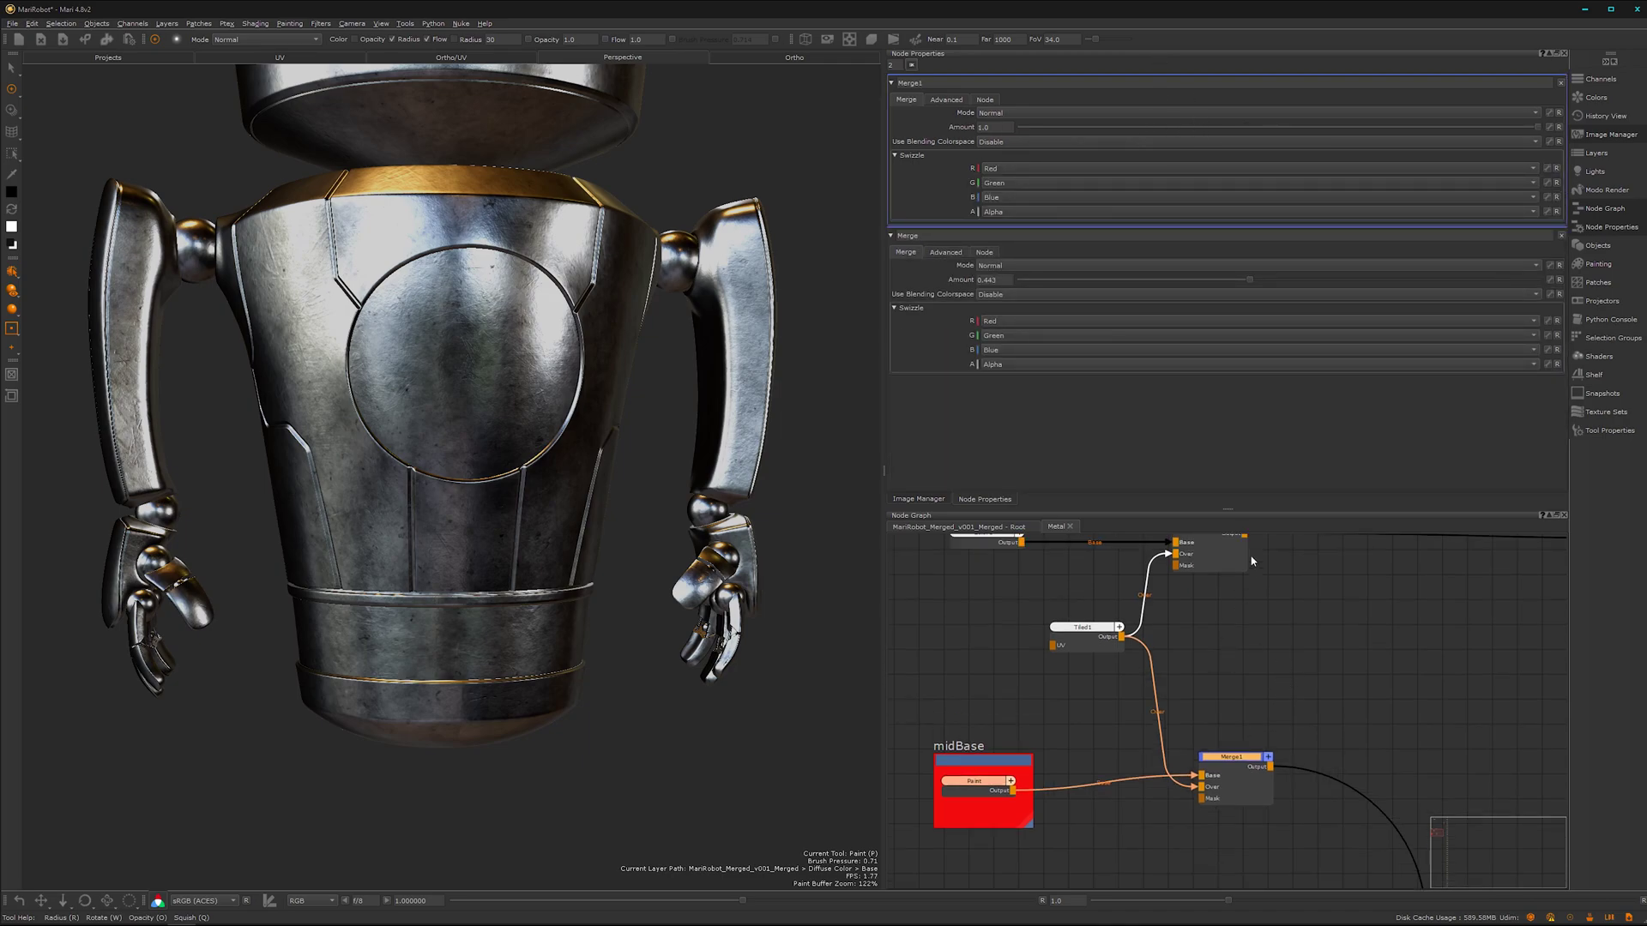
left_click(1375, 113)
mouse_move(1498, 190)
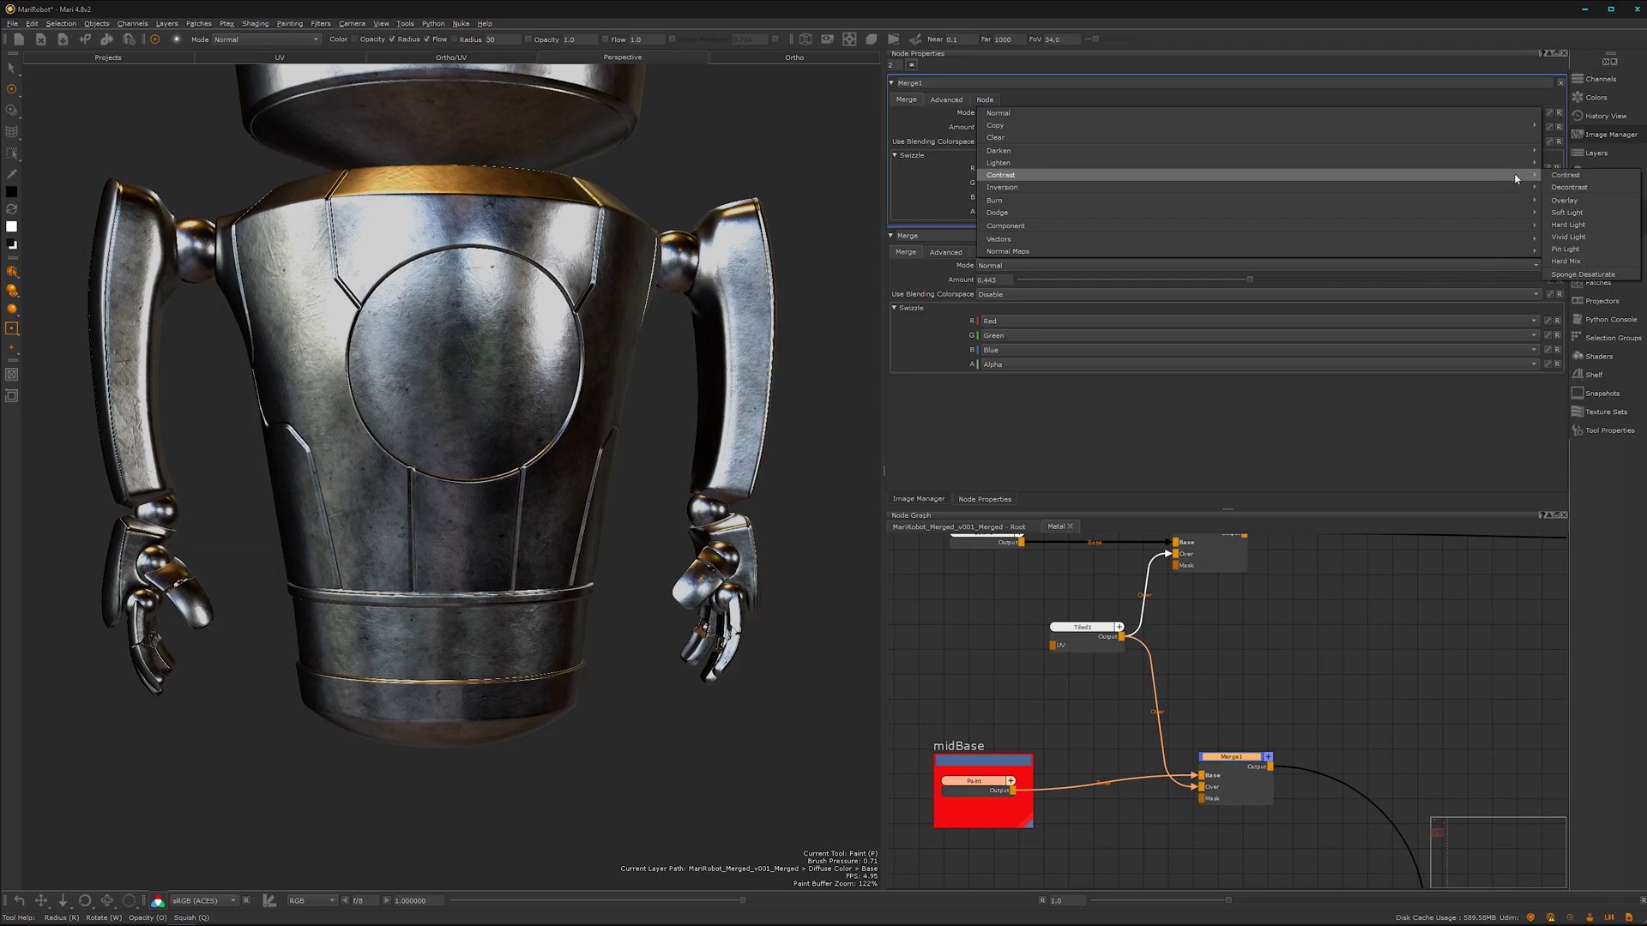
left_click(1566, 200)
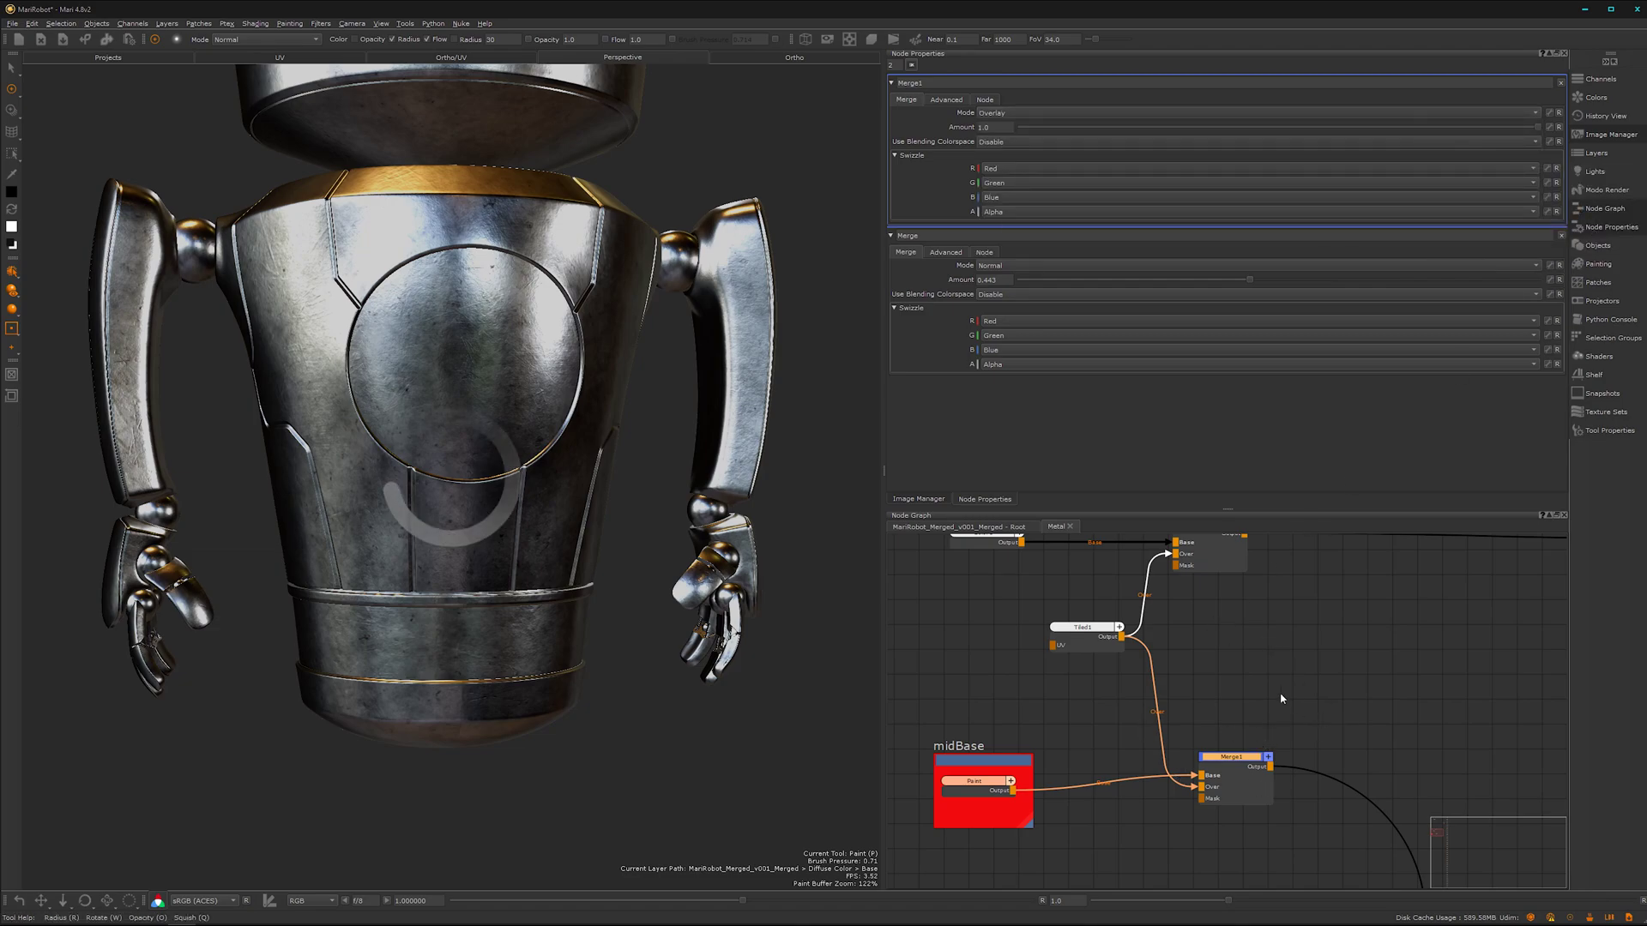
Step: Insert an Invert node on the connection between Tiled1 and Merge1's Over input
right_click_drag(486, 449, 573, 427, "alt")
middle_click_drag(480, 292, 497, 500, "alt")
mouse_move(498, 500)
right_mouse_down("alt")
mouse_move(525, 471)
mouse_move(632, 445)
mouse_move(609, 460)
mouse_move(581, 382)
mouse_move(571, 431)
mouse_move(706, 426)
mouse_move(515, 507)
right_mouse_up("alt")
key("p")
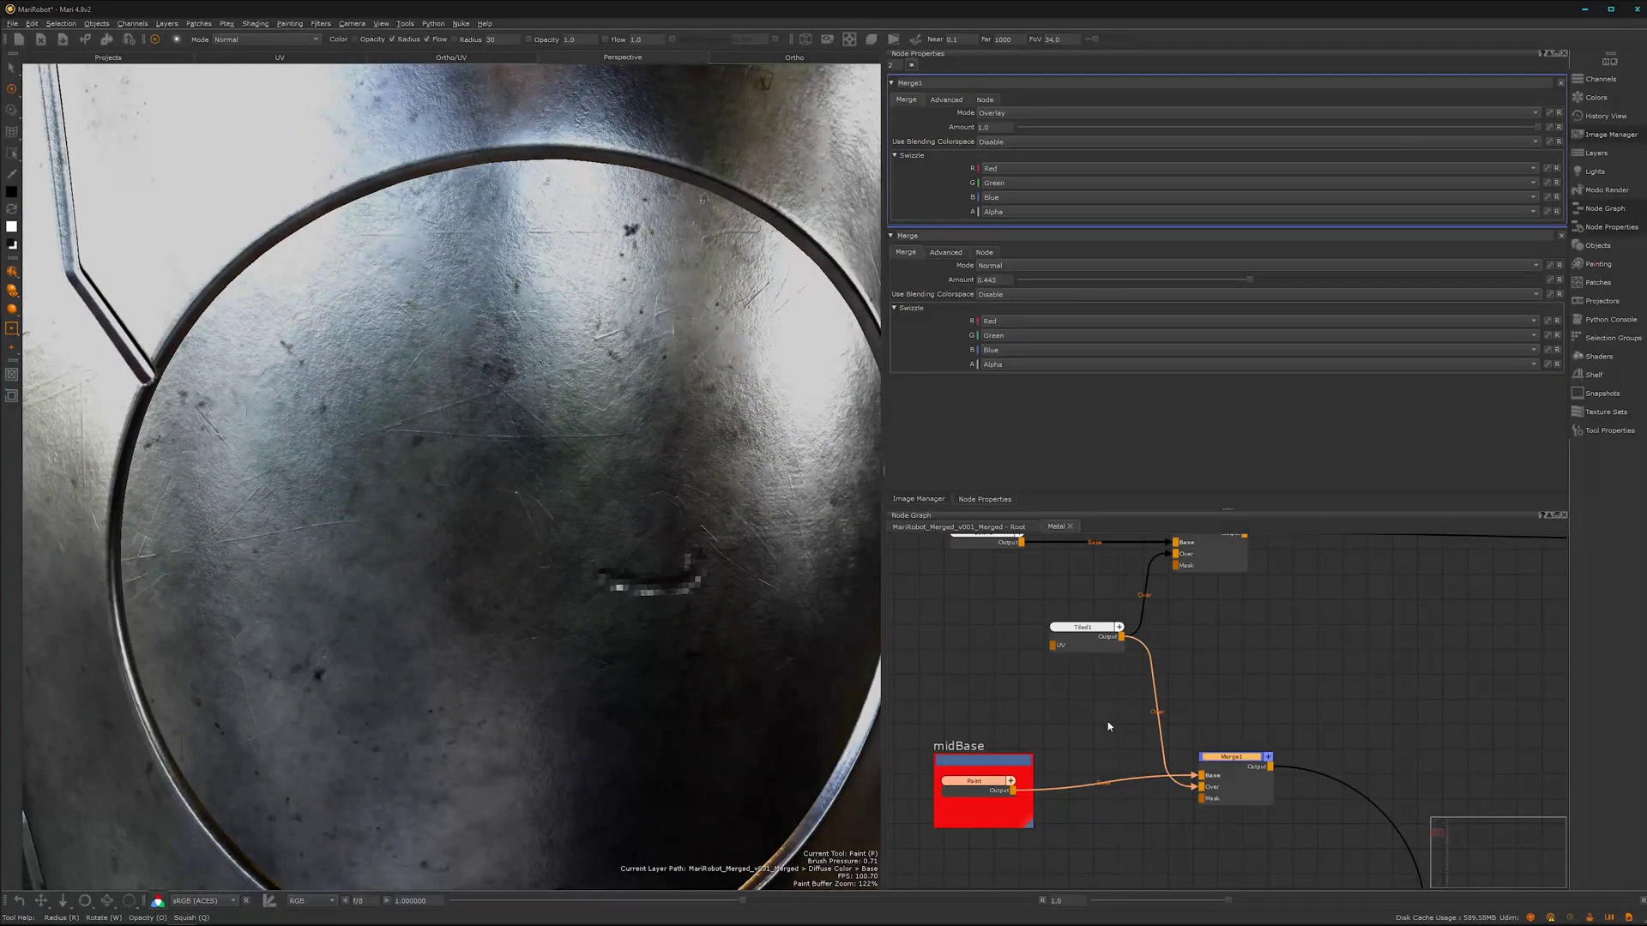
left_click(1108, 727)
key("Tab")
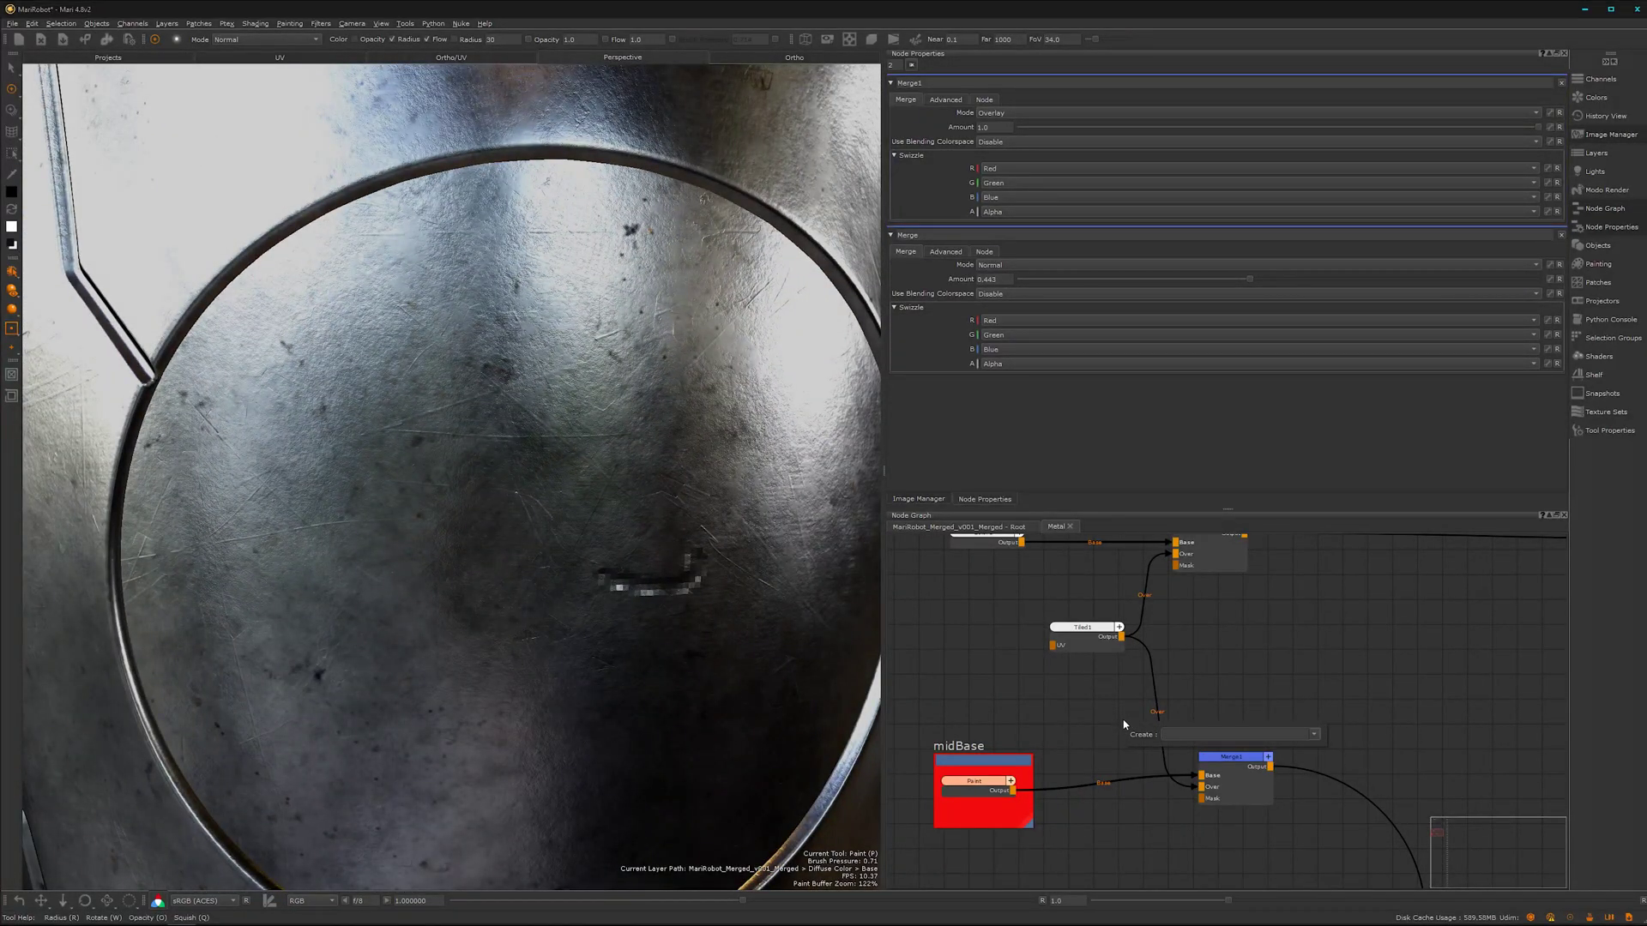
type("inv")
left_click(1183, 744)
left_click_drag(1322, 831, 1179, 708)
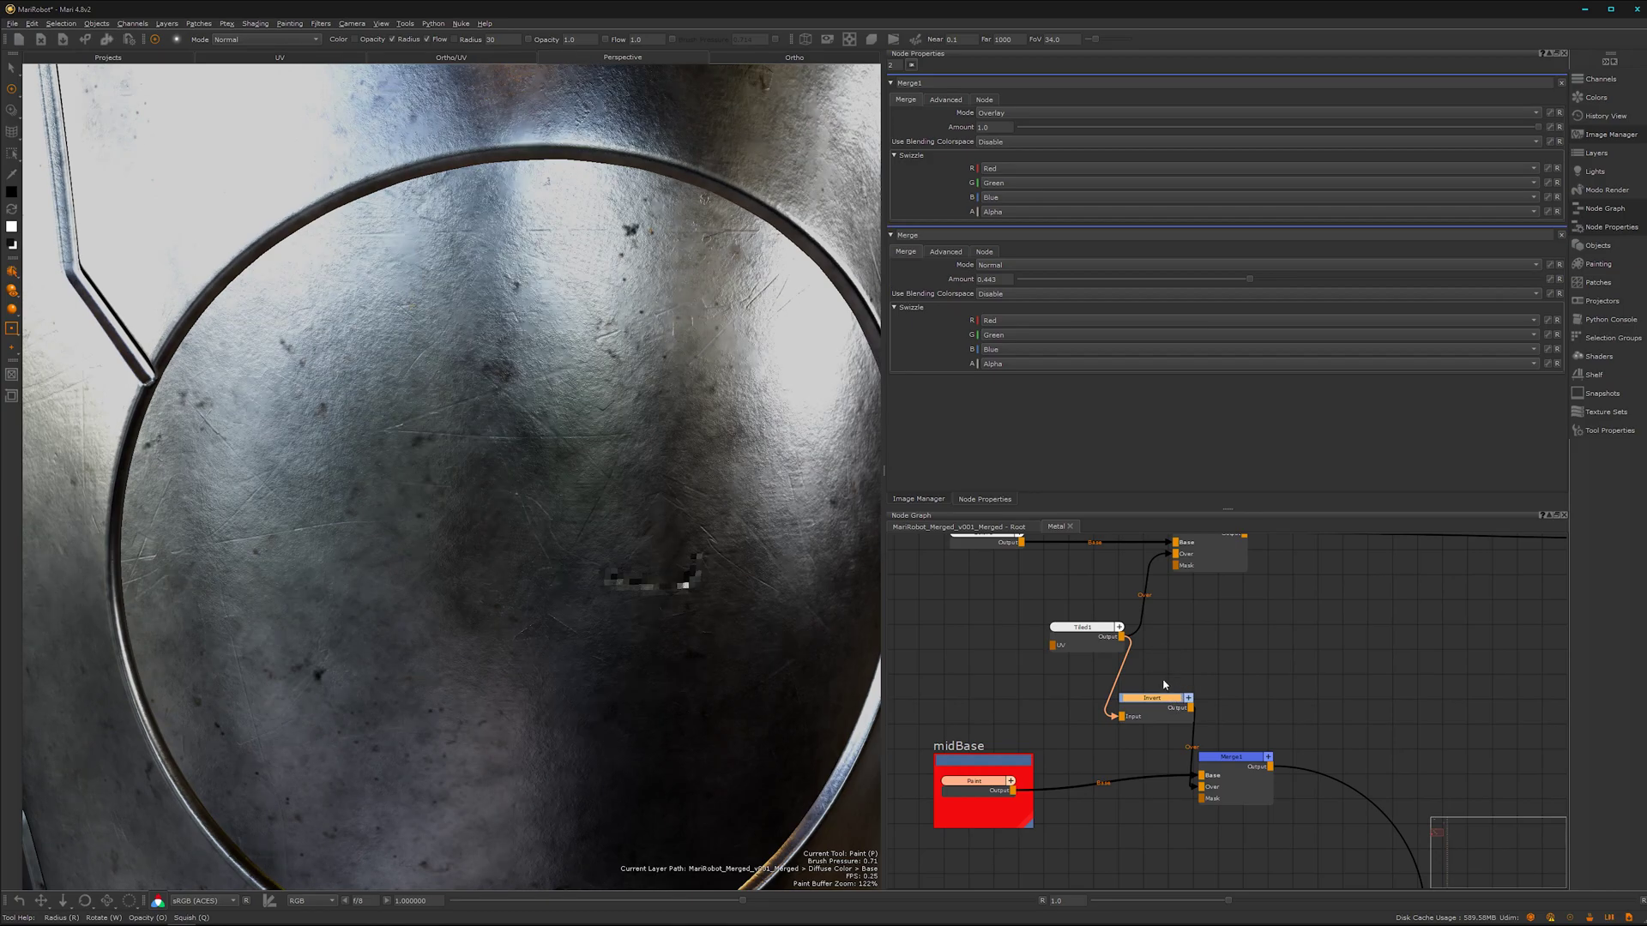
Step: Check the inverted texture on the torso and space out the Merge1, Tiled1 and Color1 nodes in the graph
mouse_move(580, 594)
left_mouse_down("alt")
mouse_move(580, 563)
mouse_move(606, 582)
left_mouse_up("alt")
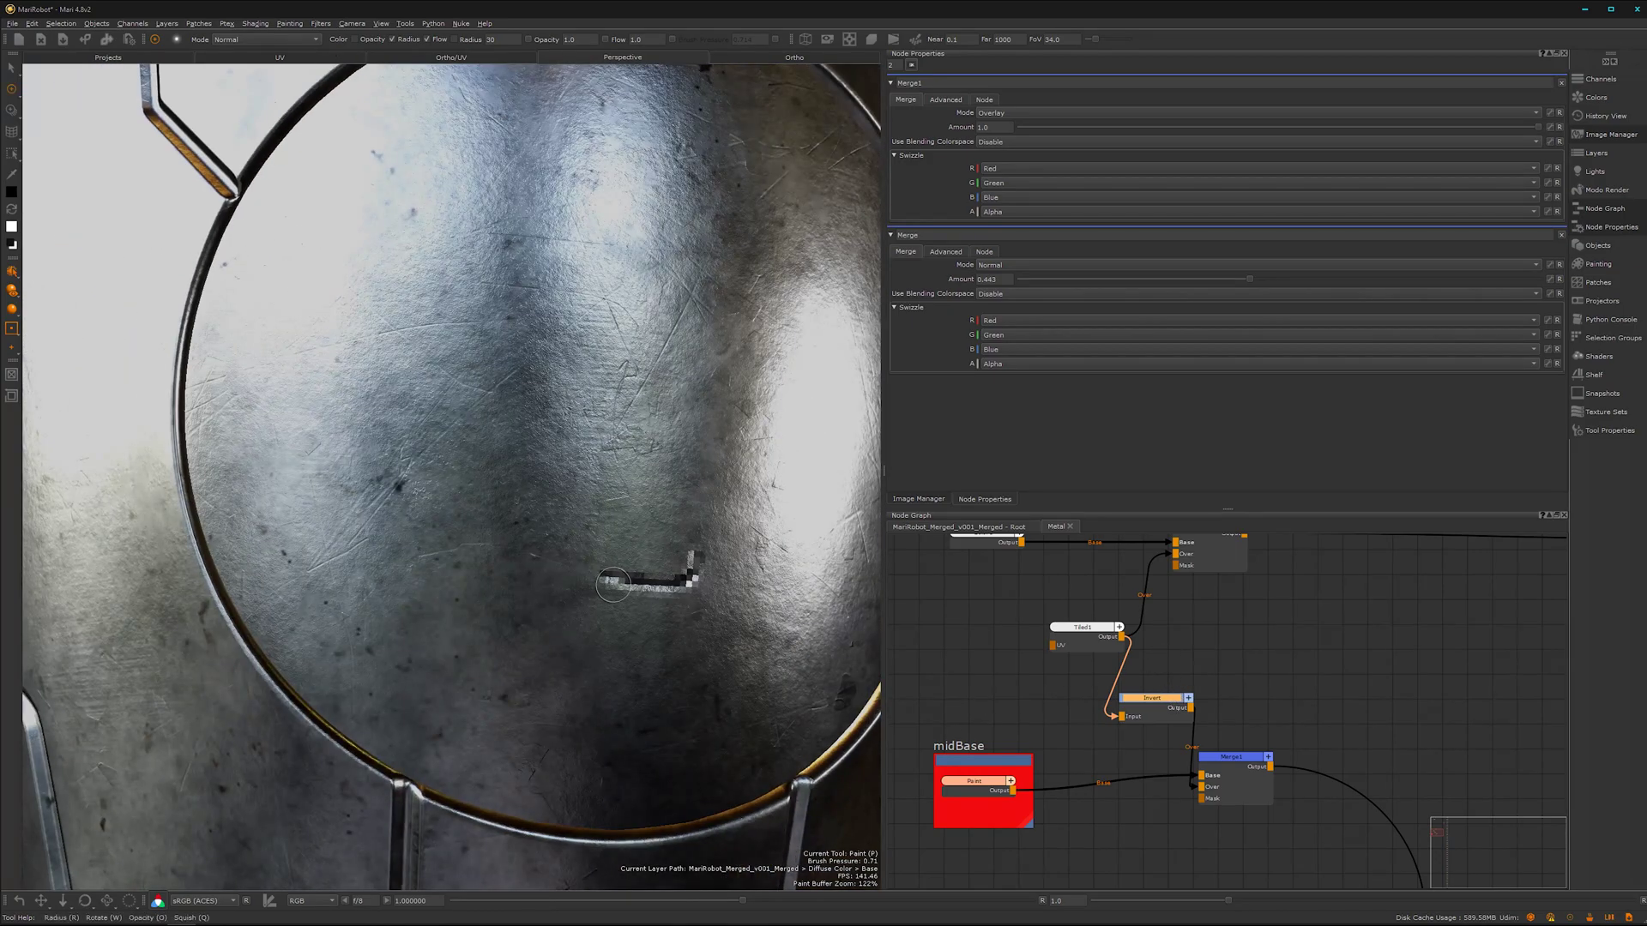
middle_click_drag(613, 603, 583, 676, "alt")
mouse_move(583, 676)
right_mouse_down("alt")
mouse_move(672, 505)
mouse_move(738, 501)
mouse_move(511, 566)
mouse_move(455, 614)
right_mouse_up("alt")
middle_click_drag(480, 616, 535, 520, "alt")
mouse_move(592, 520)
left_mouse_down("alt")
mouse_move(423, 522)
mouse_move(619, 549)
left_mouse_up("alt")
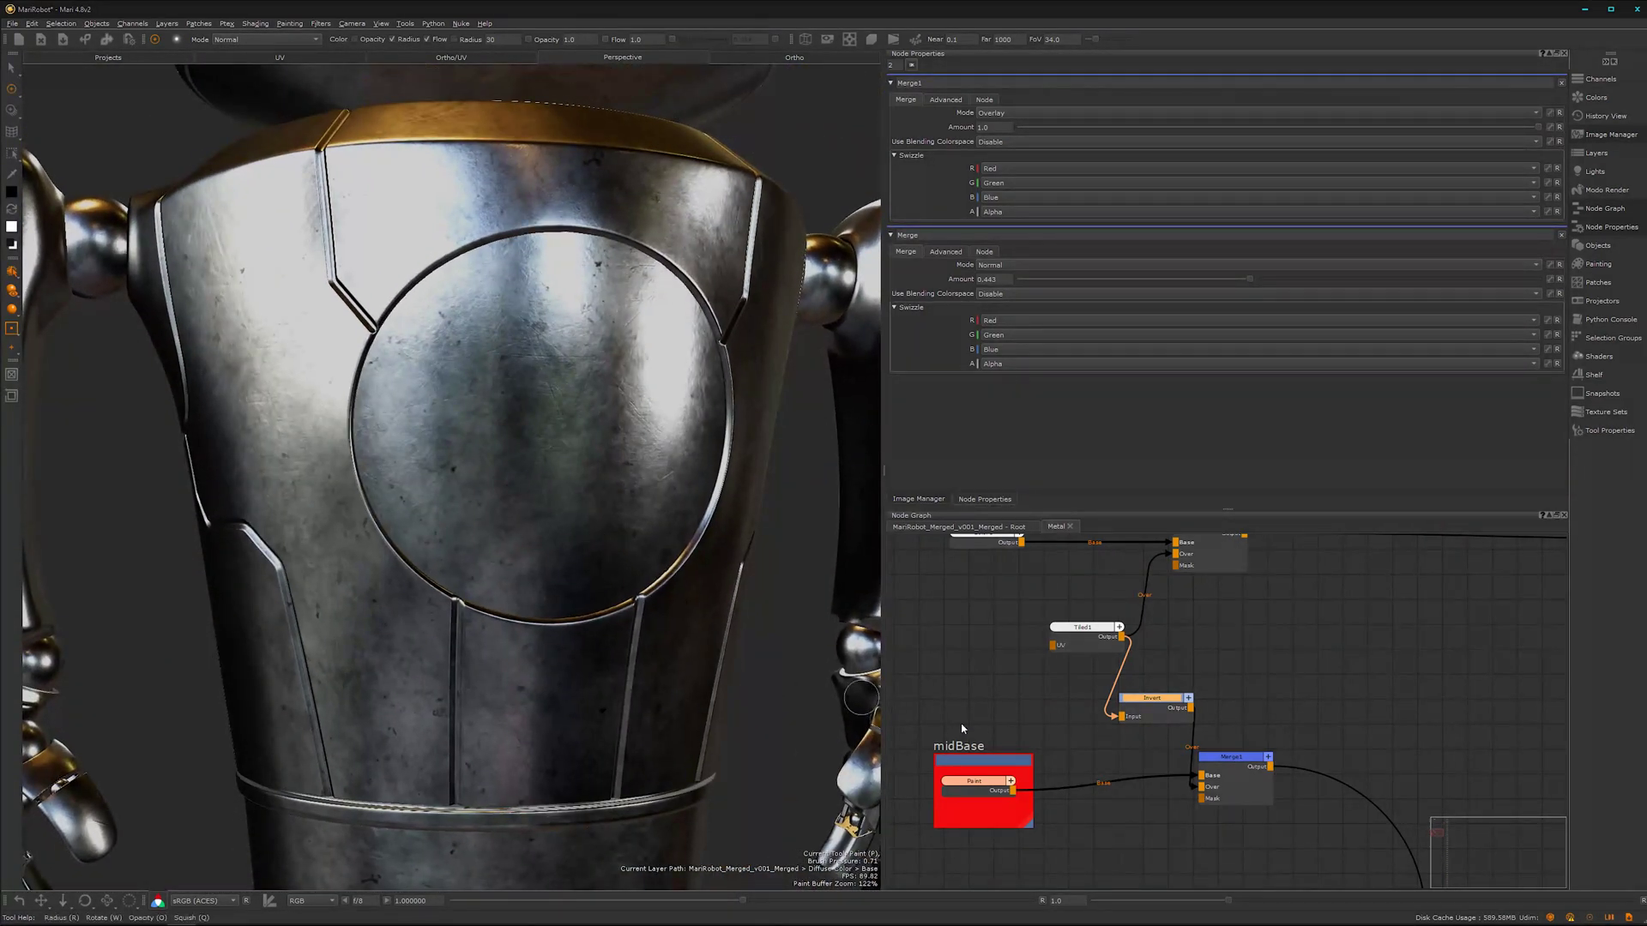
left_click_drag(1228, 758, 1238, 773)
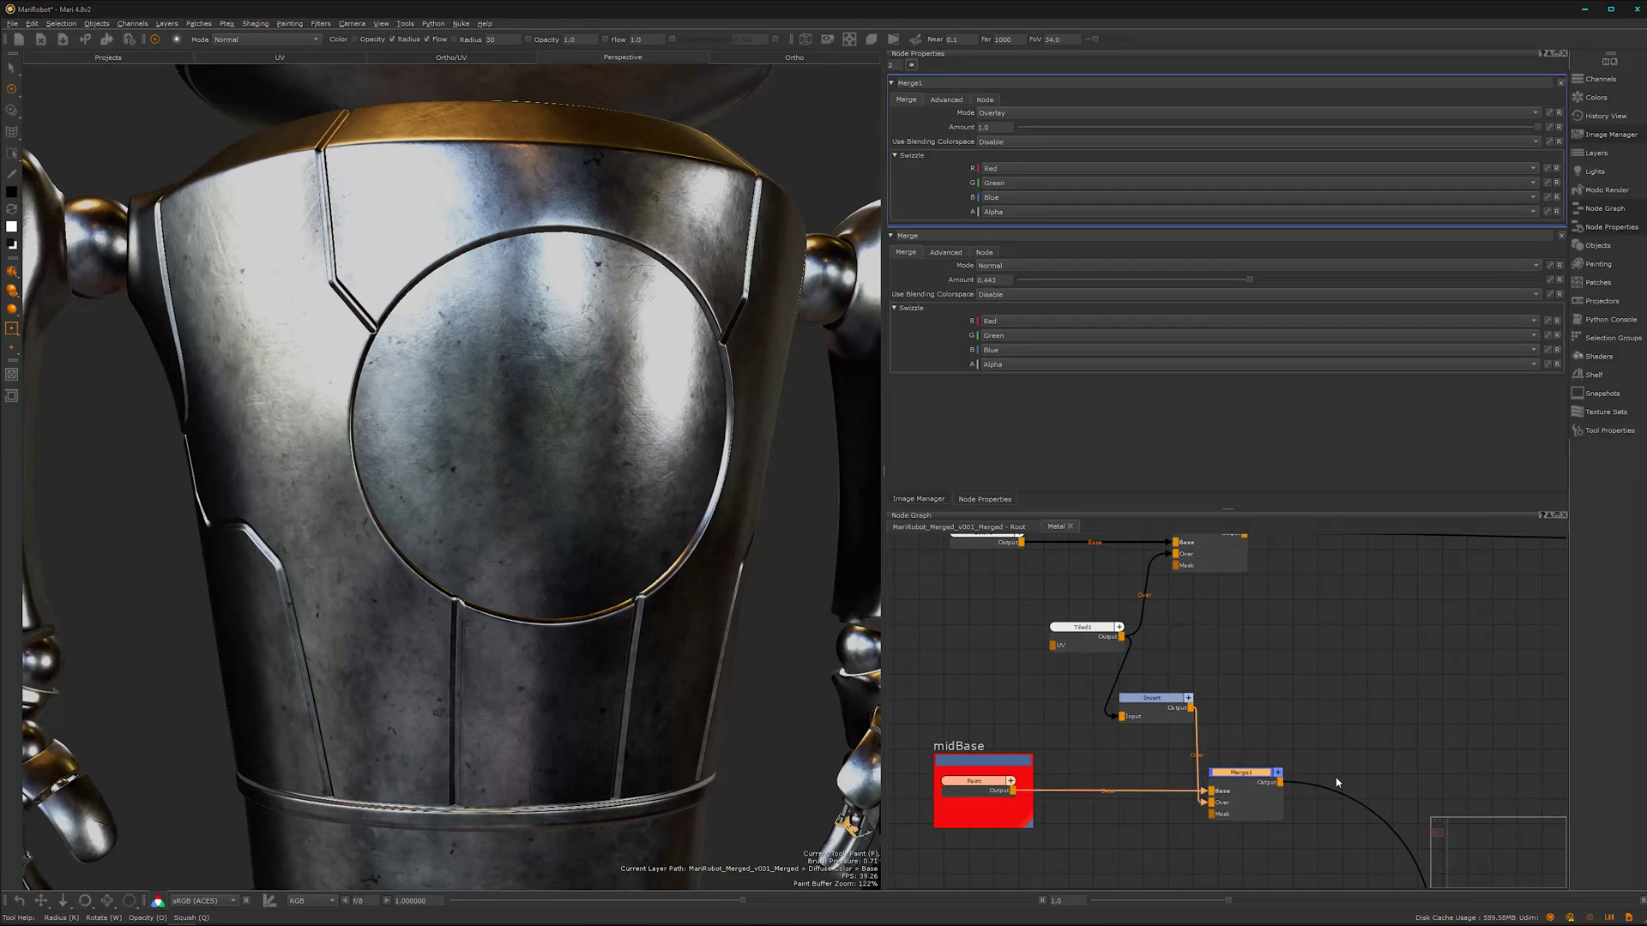
middle_click_drag(1330, 791, 1319, 758)
scroll(1317, 760, "down", 2)
middle_click_drag(1253, 659, 1244, 719)
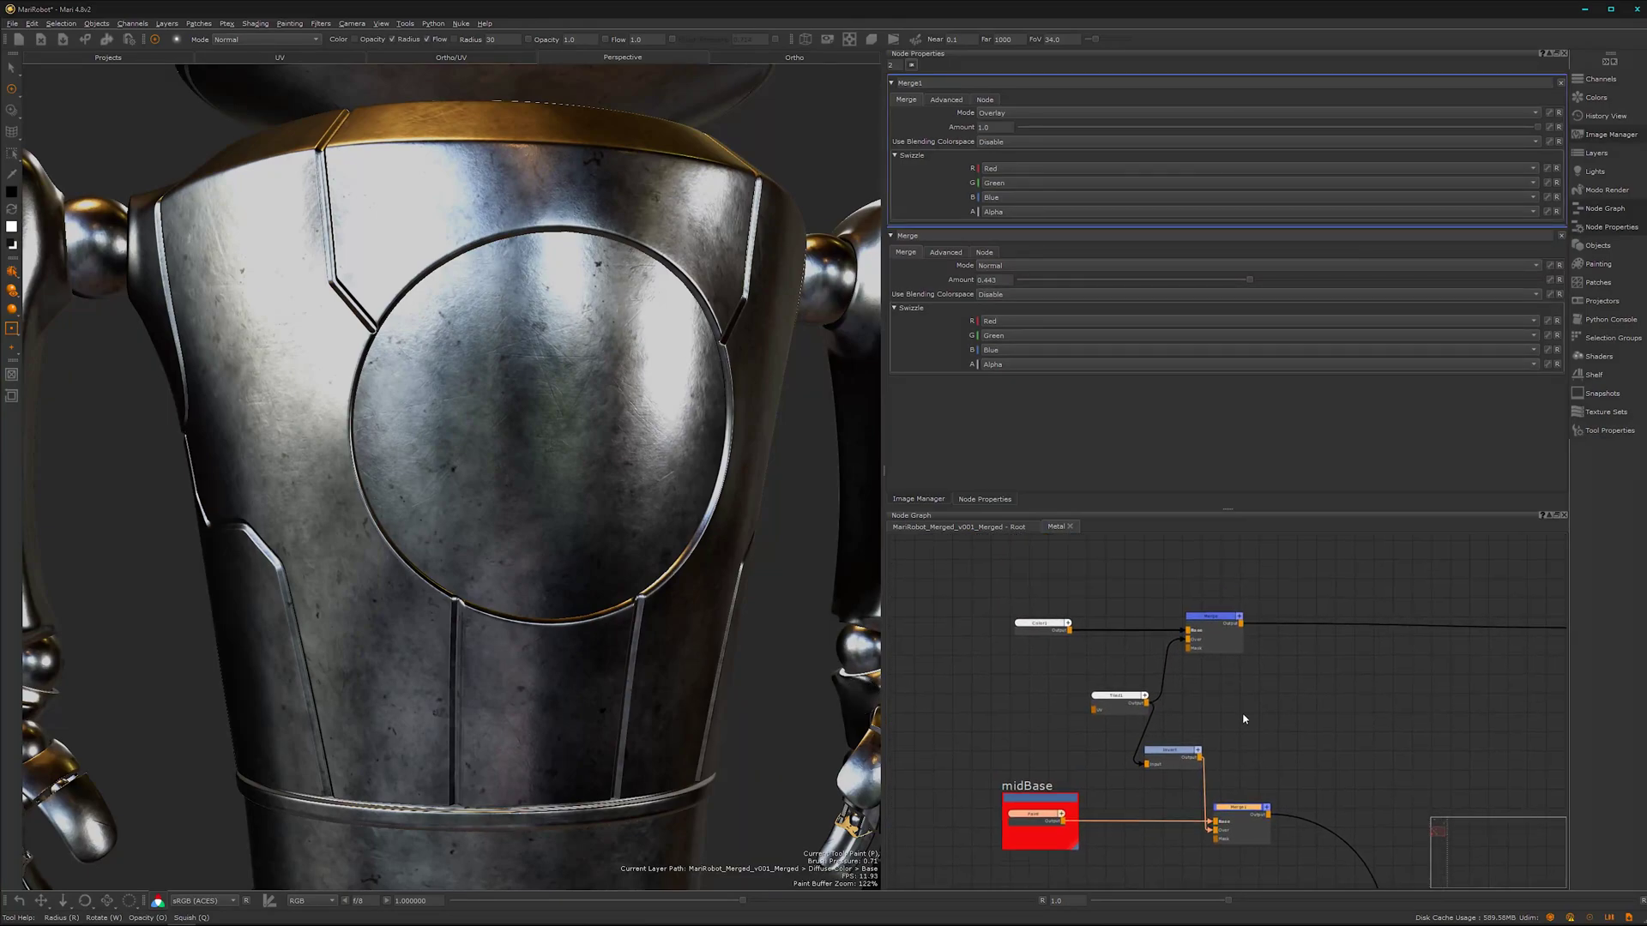
left_click(1271, 736)
left_click_drag(1124, 709, 1072, 703)
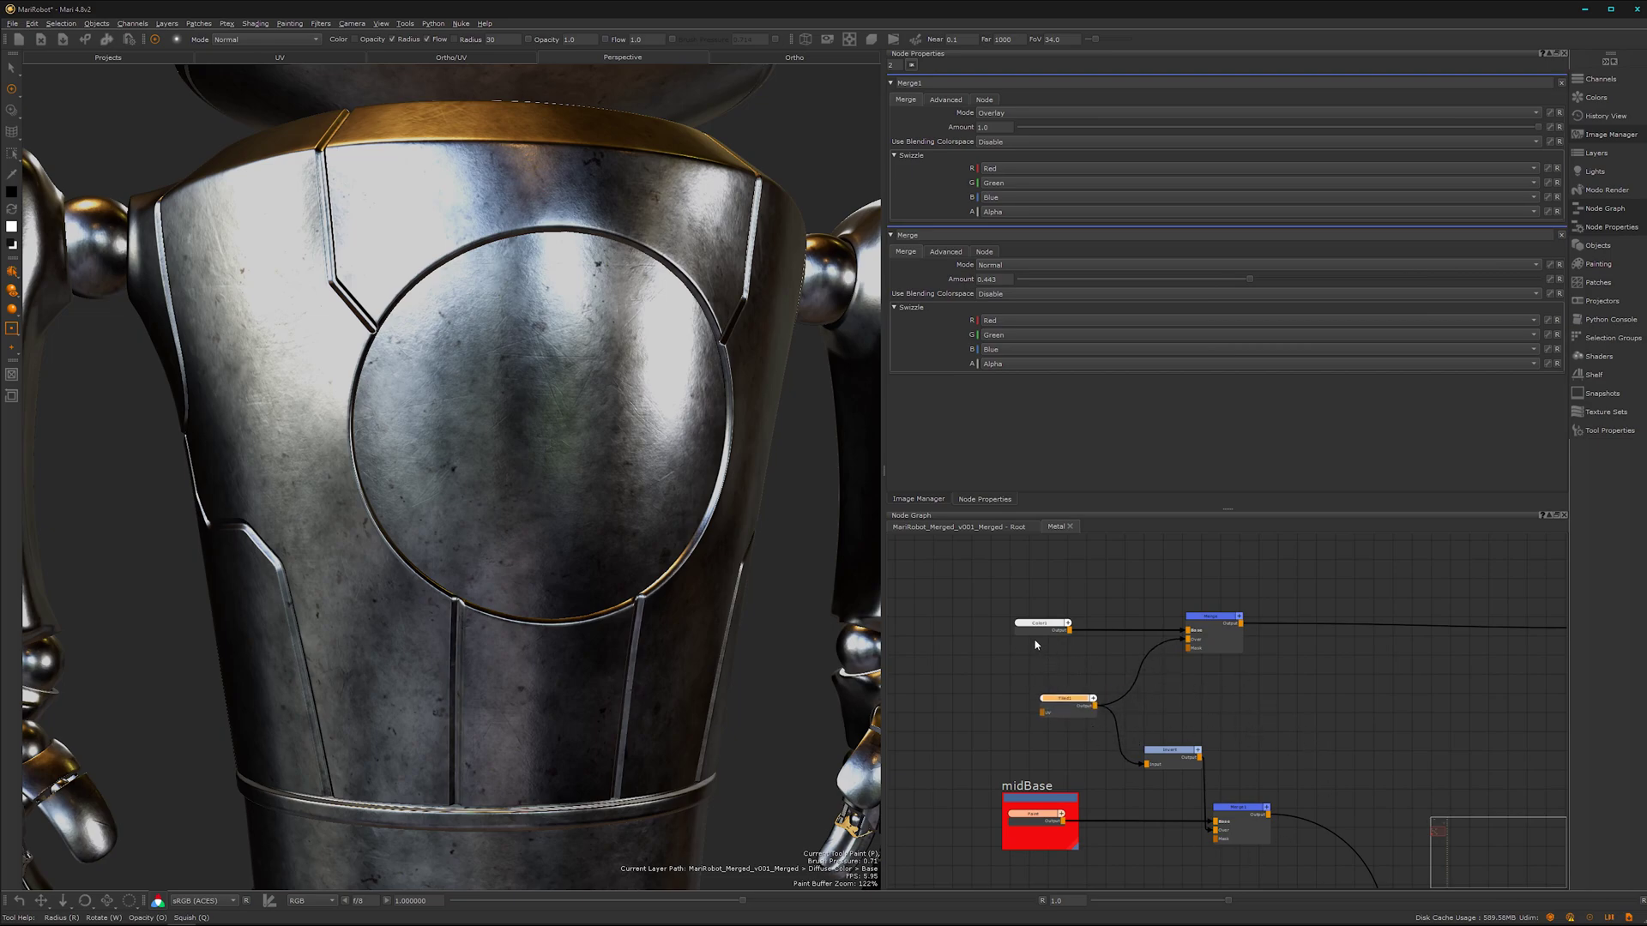
left_click_drag(1045, 627, 975, 625)
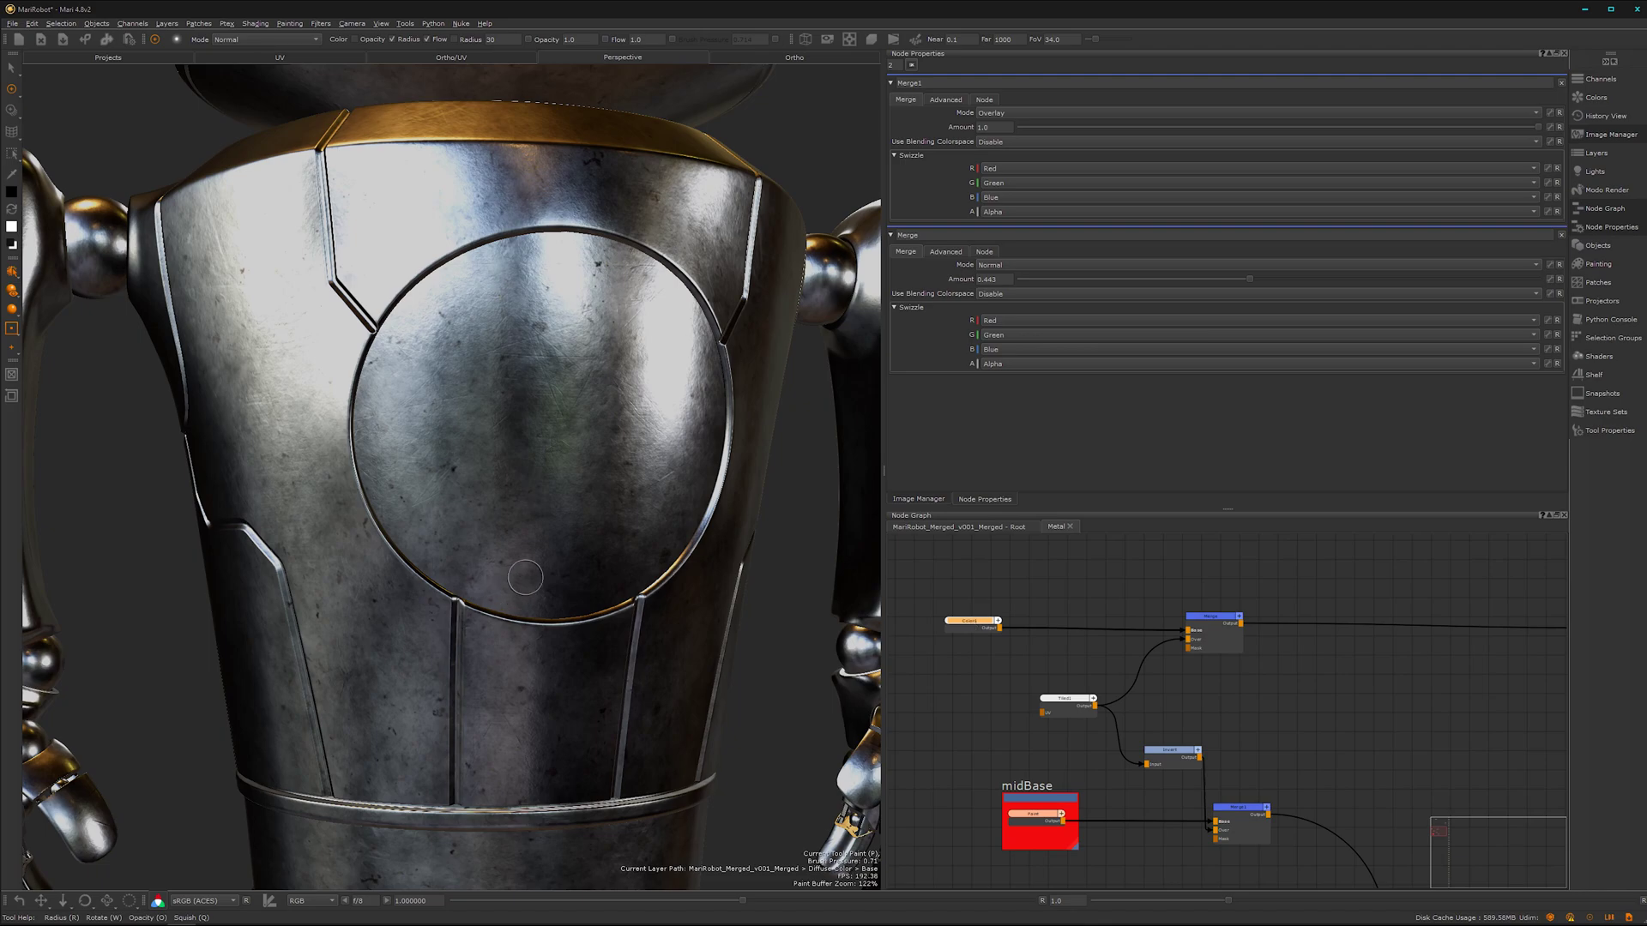
Step: Examine the metal finish on the torso and whole robot, and review the nodes in the Metal group's graph
mouse_move(642, 581)
middle_mouse_down("alt")
mouse_move(616, 588)
mouse_move(662, 591)
middle_mouse_up("alt")
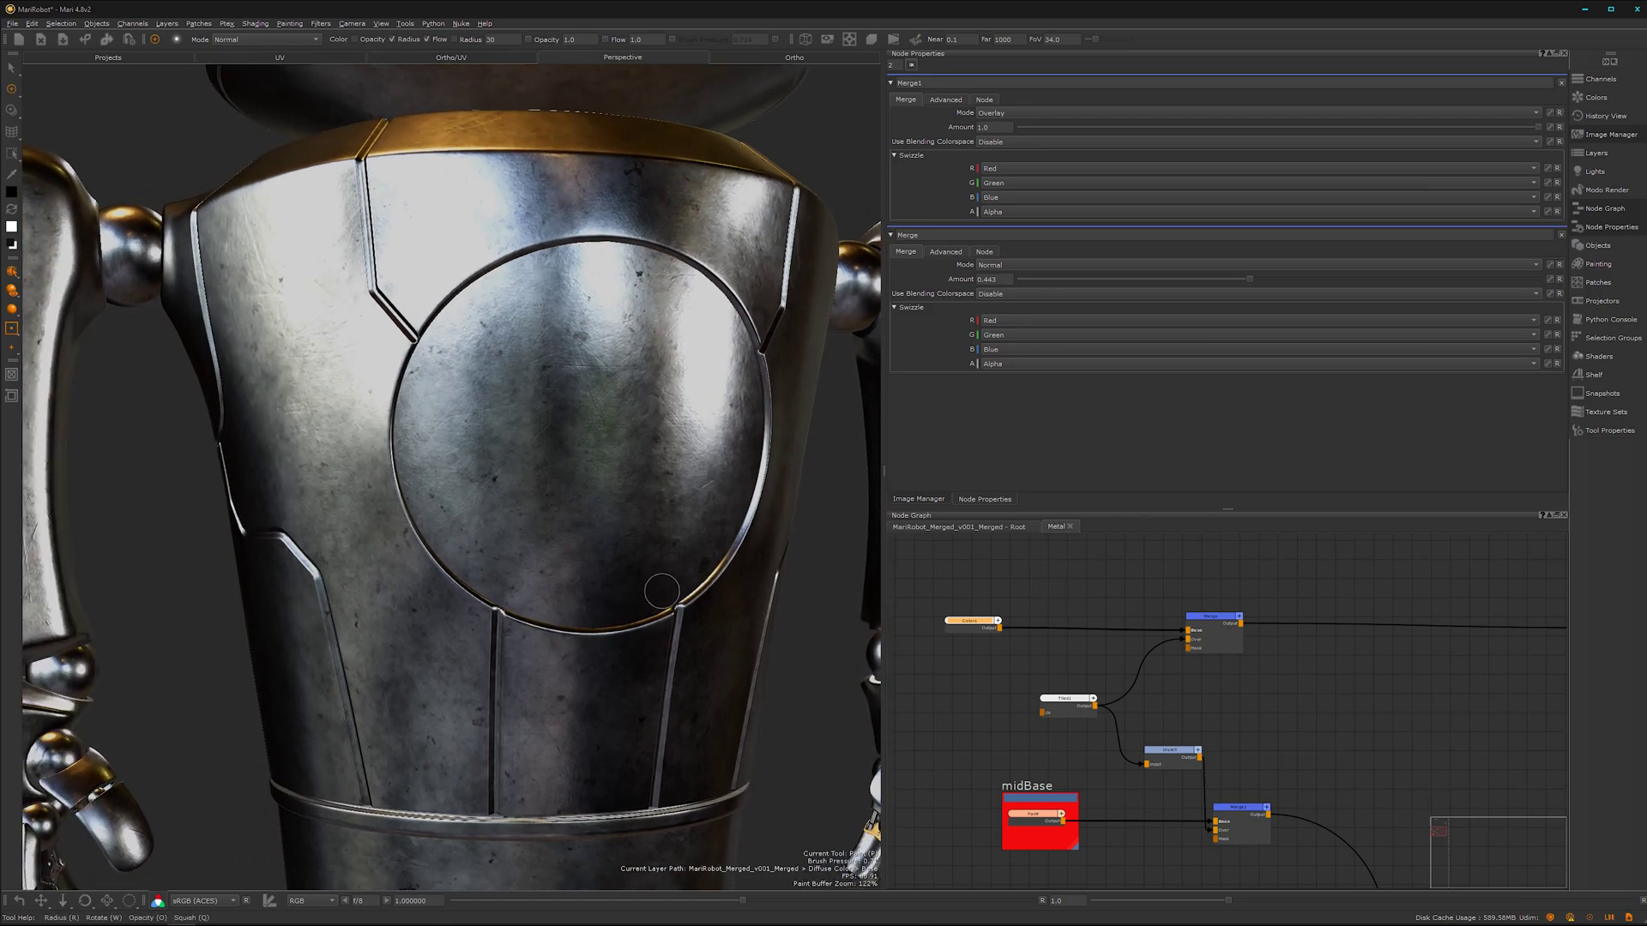
right_click_drag(662, 591, 547, 614, "alt")
left_click_drag(547, 614, 602, 623, "alt")
left_click_drag(574, 513, 541, 509, "alt")
scroll(1036, 716, "down", 3)
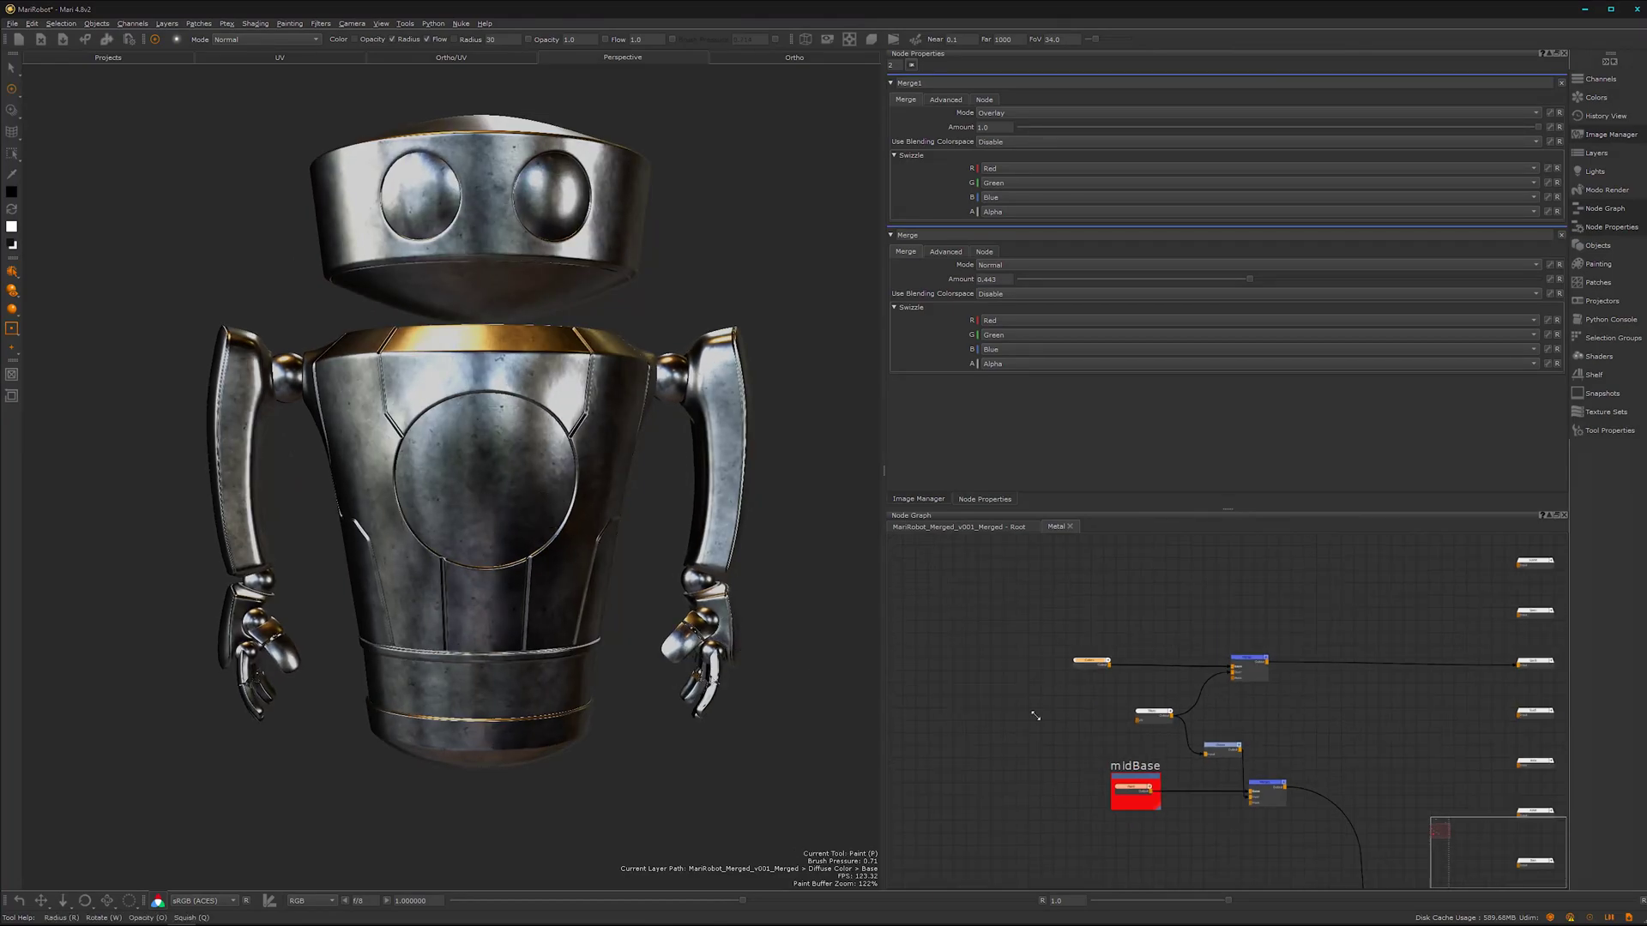
right_click_drag(1035, 715, 1180, 779, "alt")
middle_click_drag(1273, 757, 1161, 835)
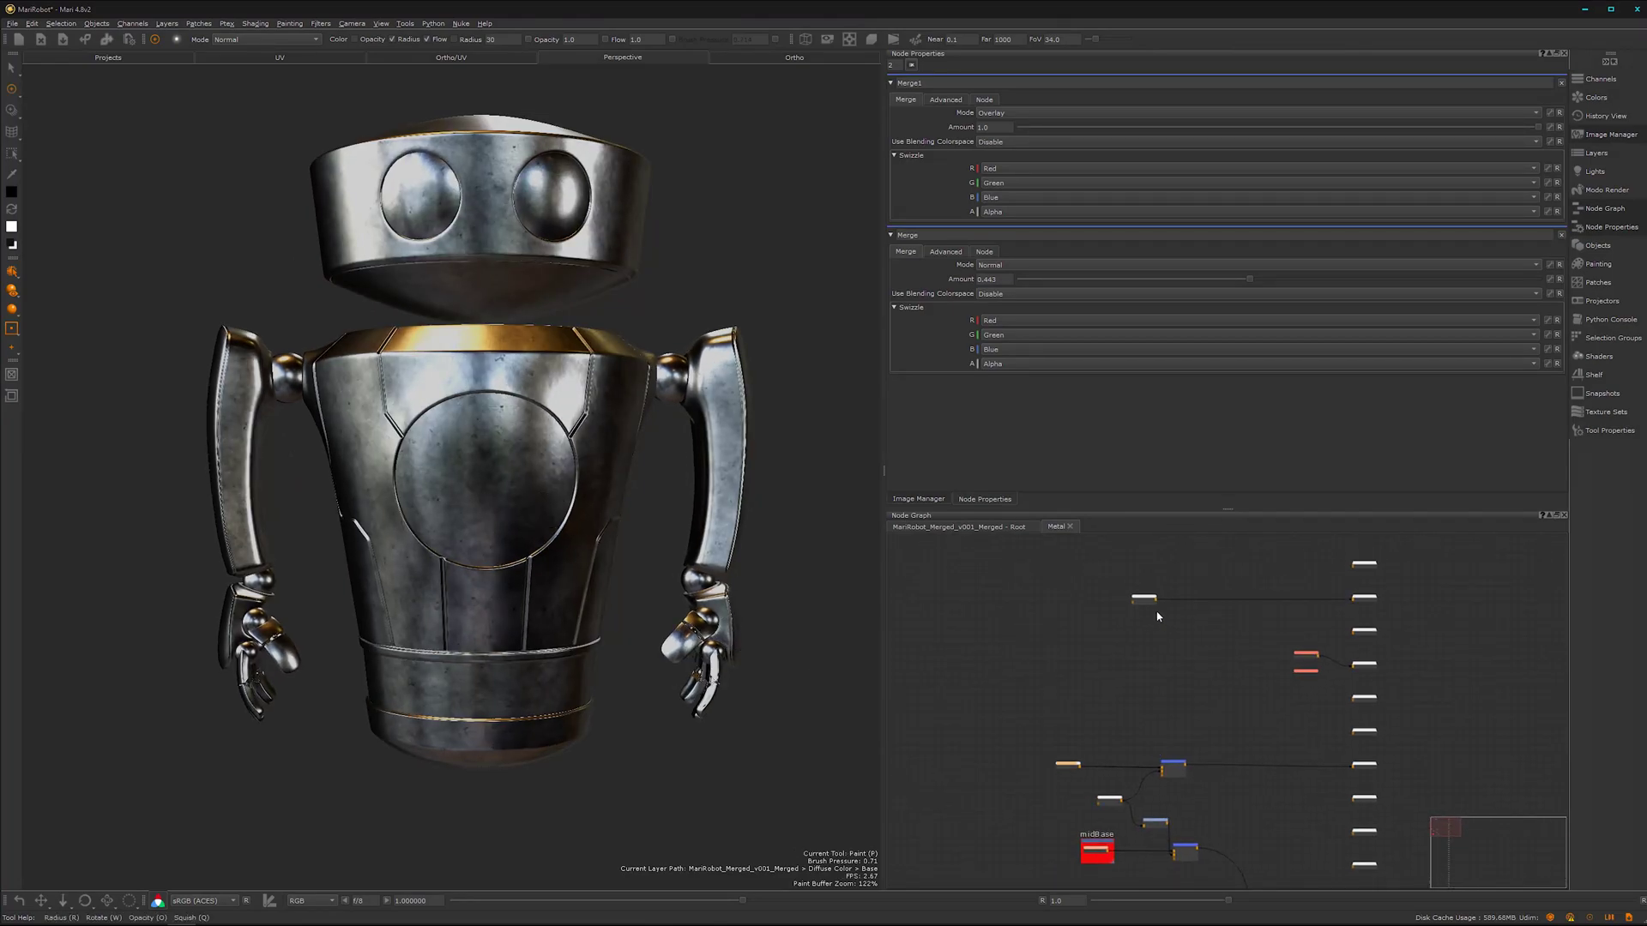
left_click_drag(1139, 605, 1062, 605)
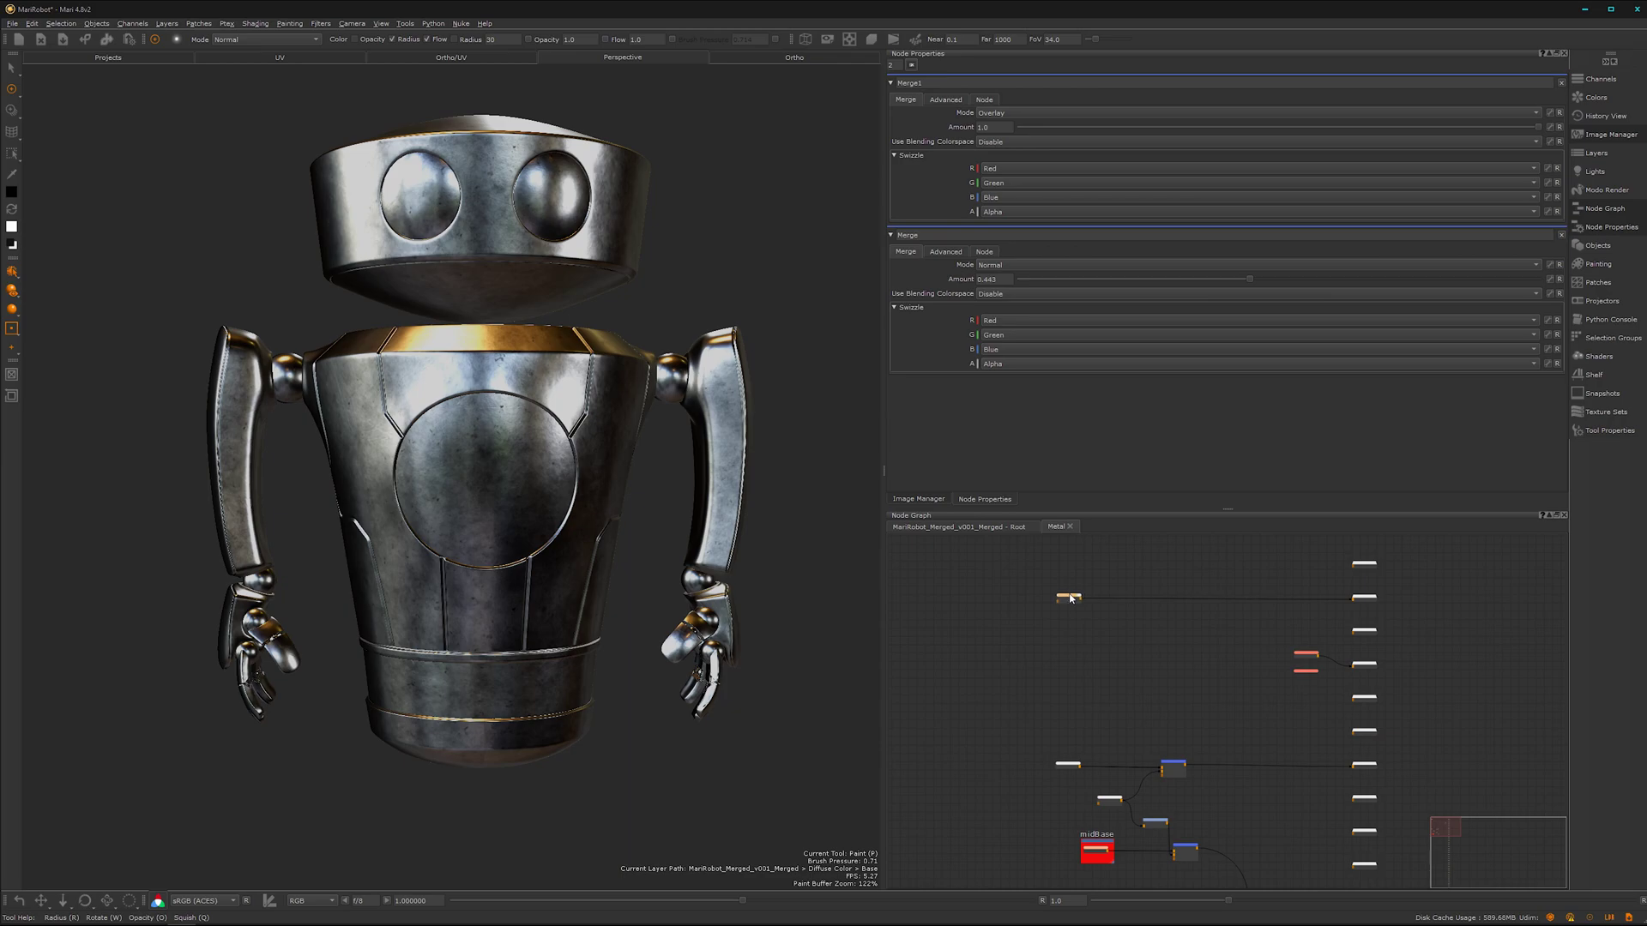
Step: In the root node graph, create a Multi-Channel Merge node with the Arnold Standard Surface shader model near the Metal node
left_click(977, 528)
right_click_drag(963, 701, 1235, 801, "alt")
middle_click_drag(1239, 801, 1029, 721)
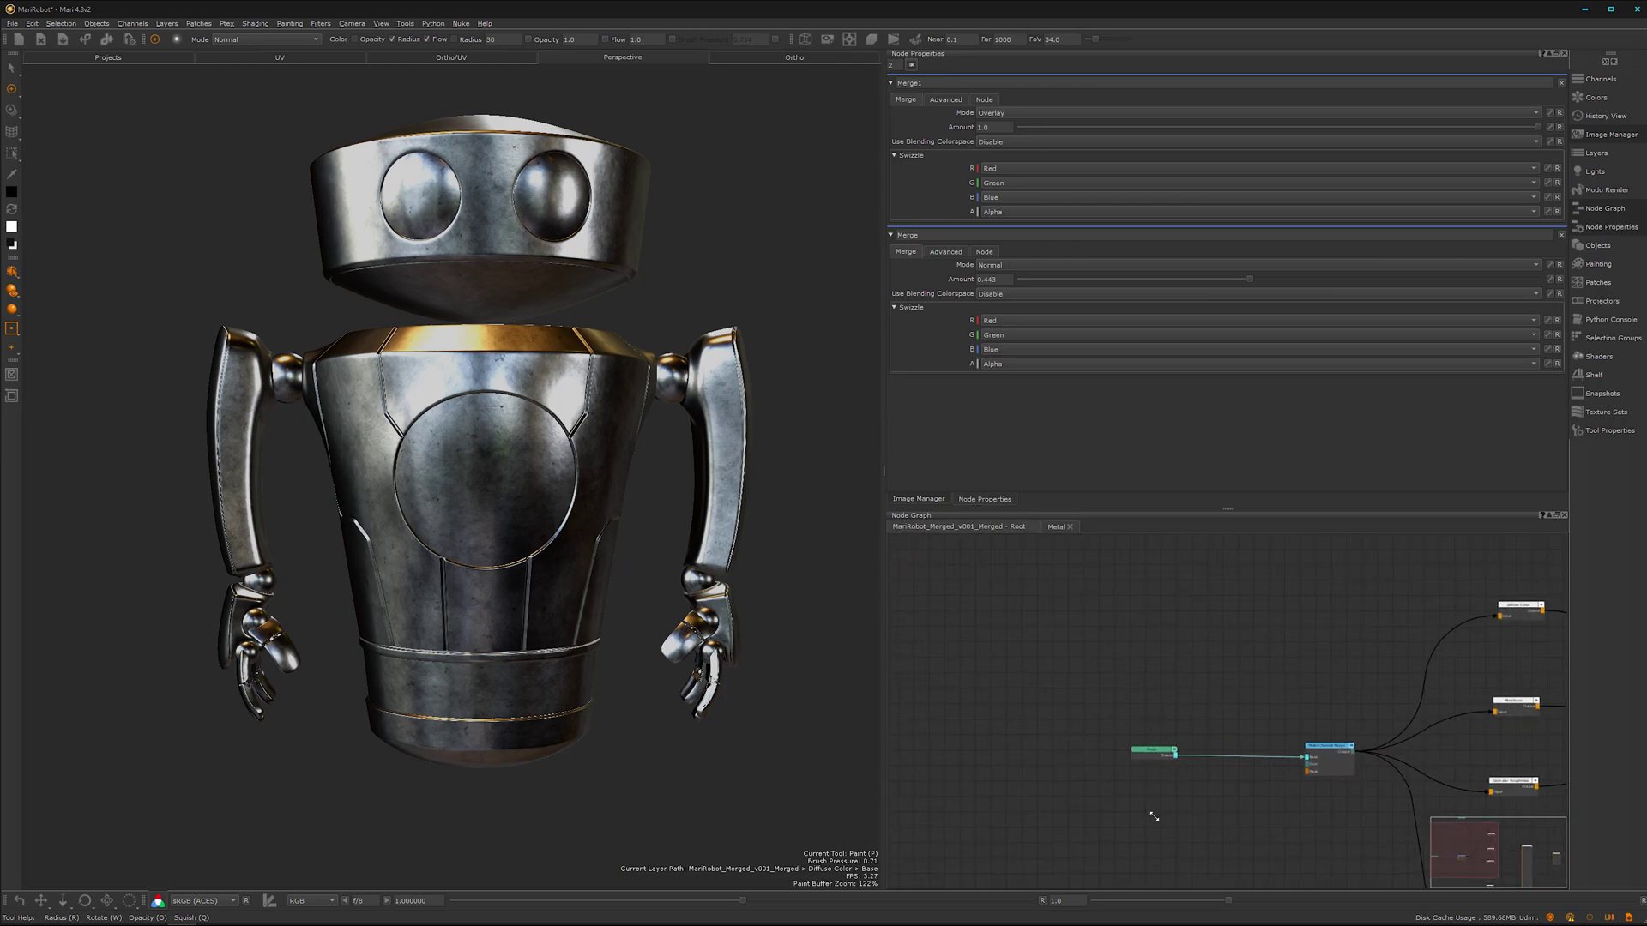
right_click_drag(1155, 817, 1183, 813, "alt")
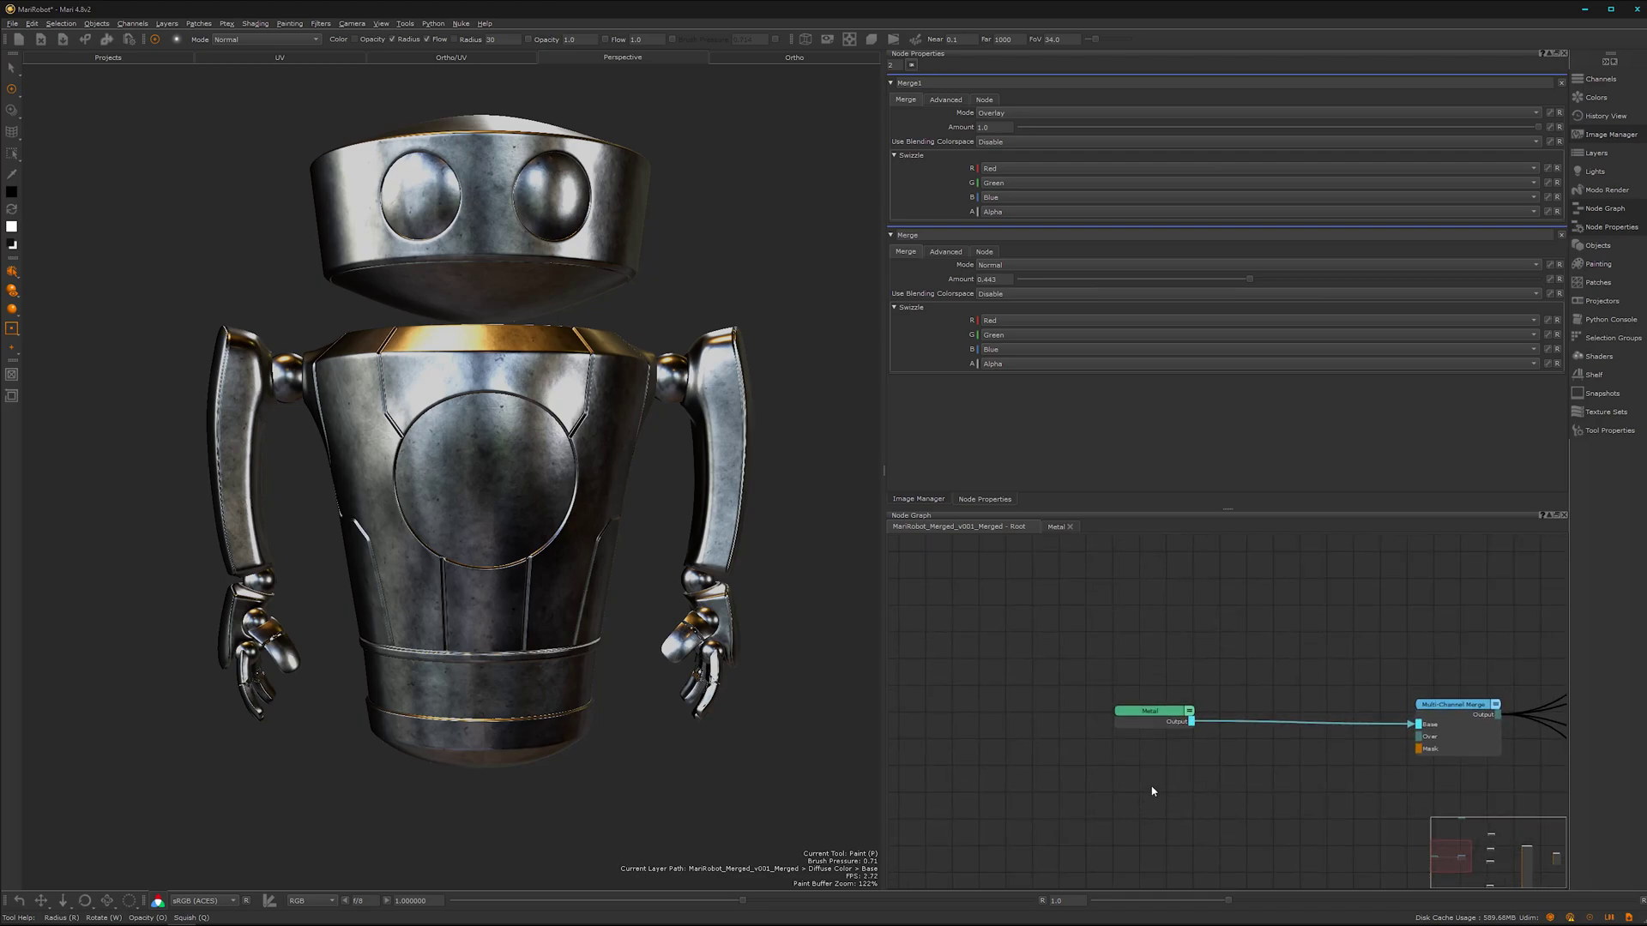
key("Tab")
type("mer")
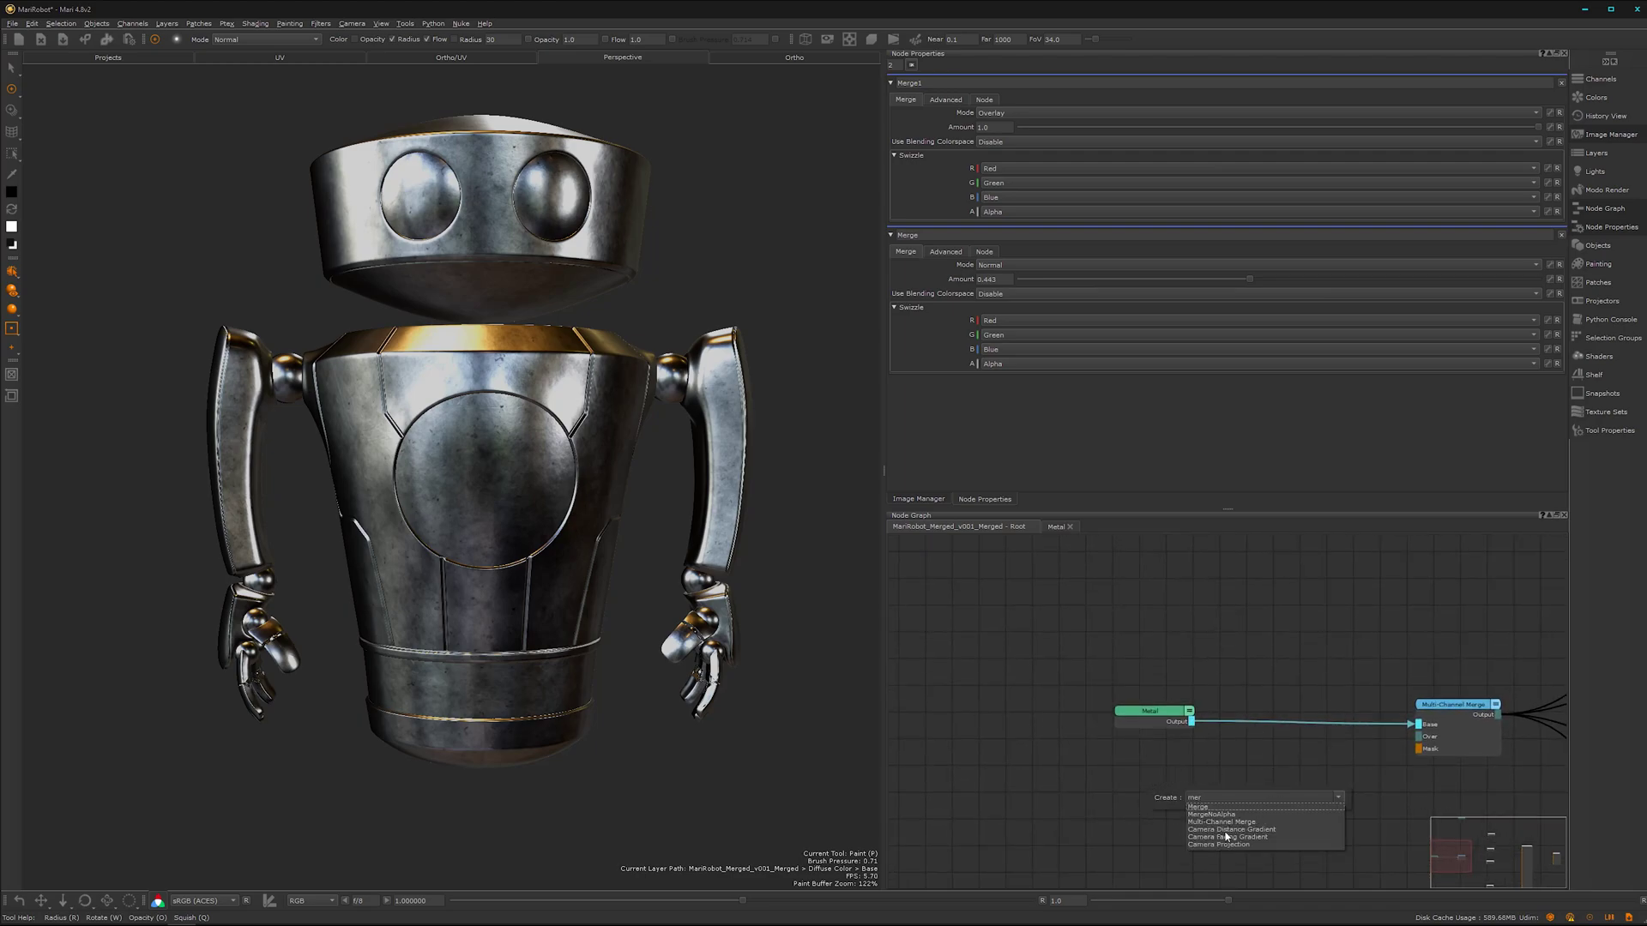
left_click(1216, 822)
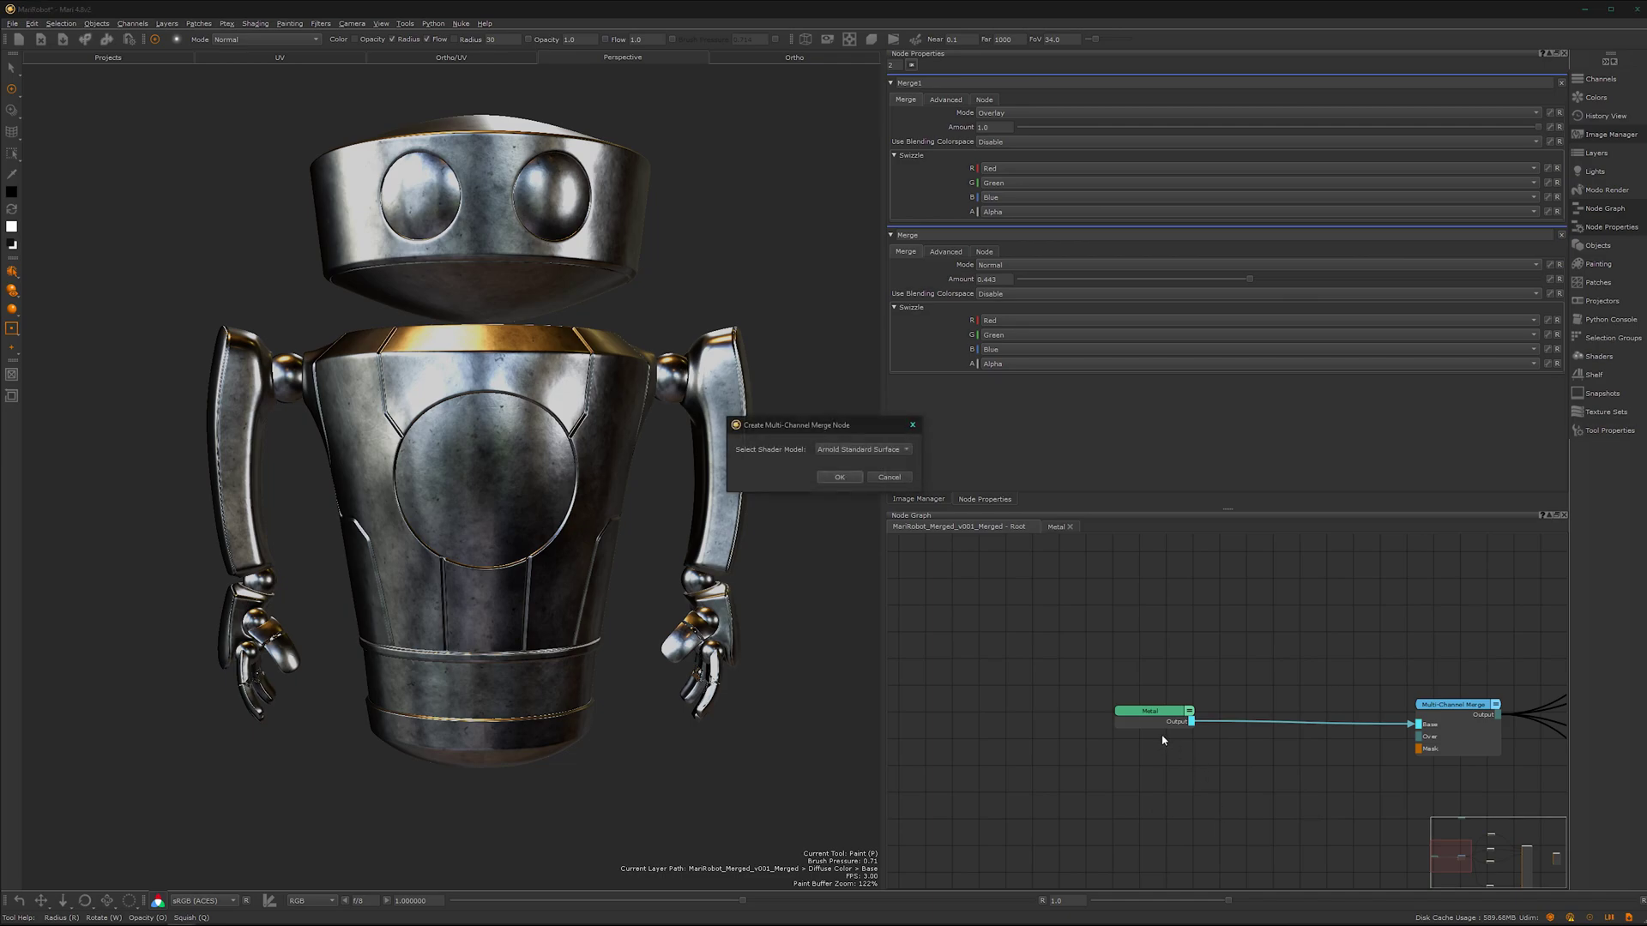
left_click(839, 476)
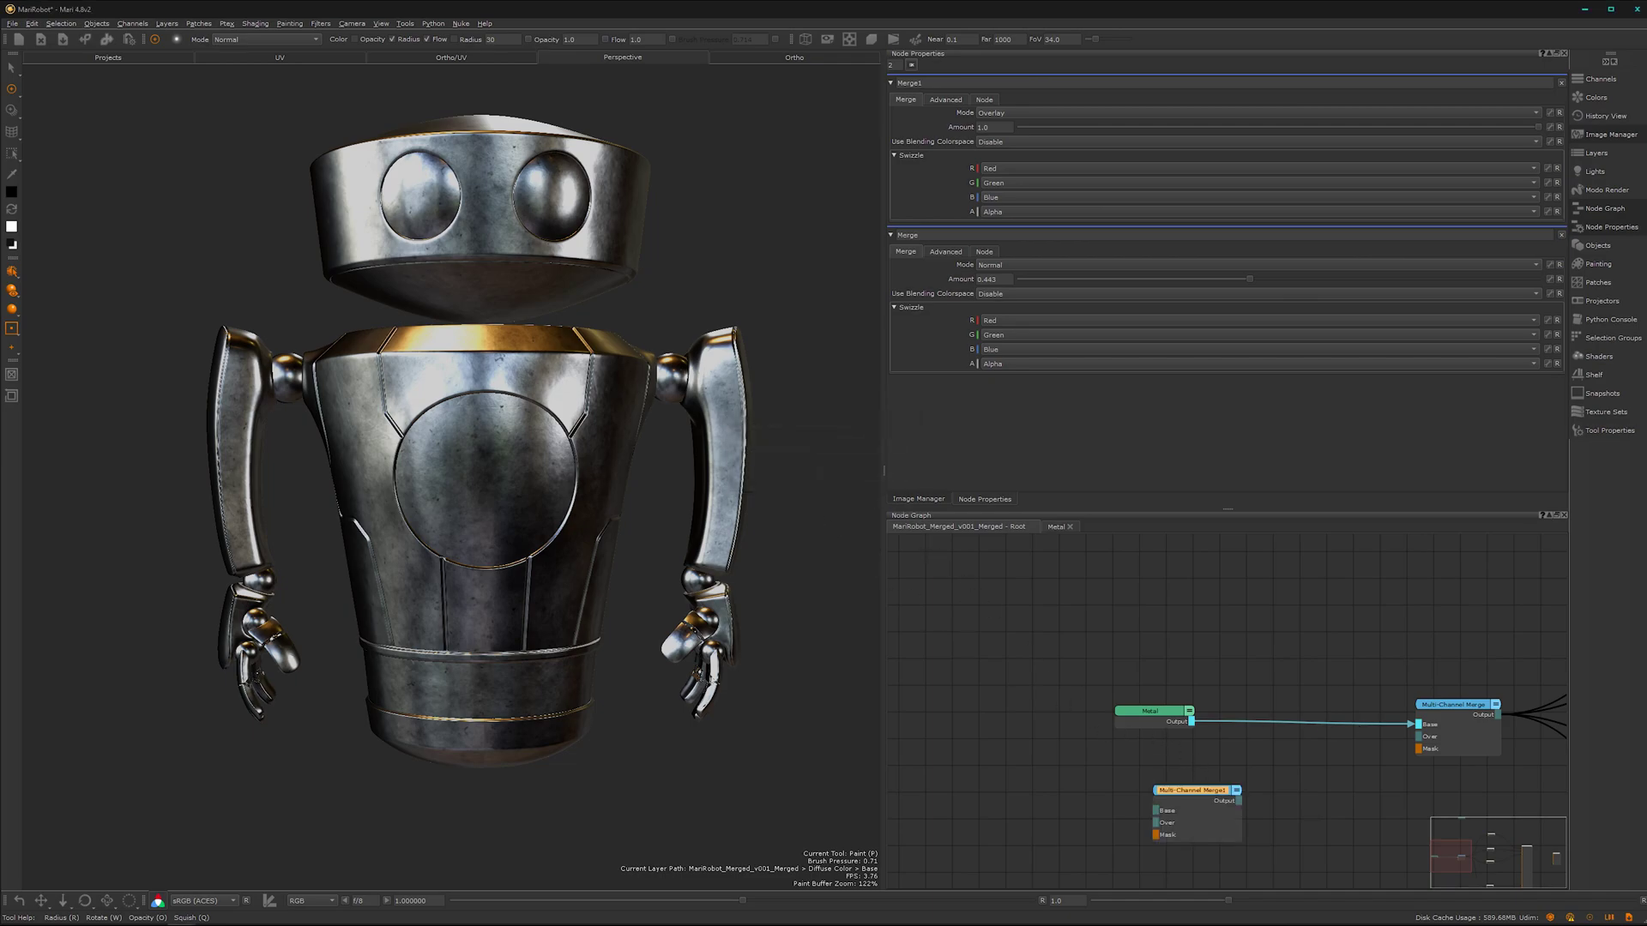
Step: Wire the new Multi-Channel Merge node through its Base input between Metal and the existing Multi-Channel Merge, leaving space after Metal
left_click_drag(1150, 711, 1523, 732)
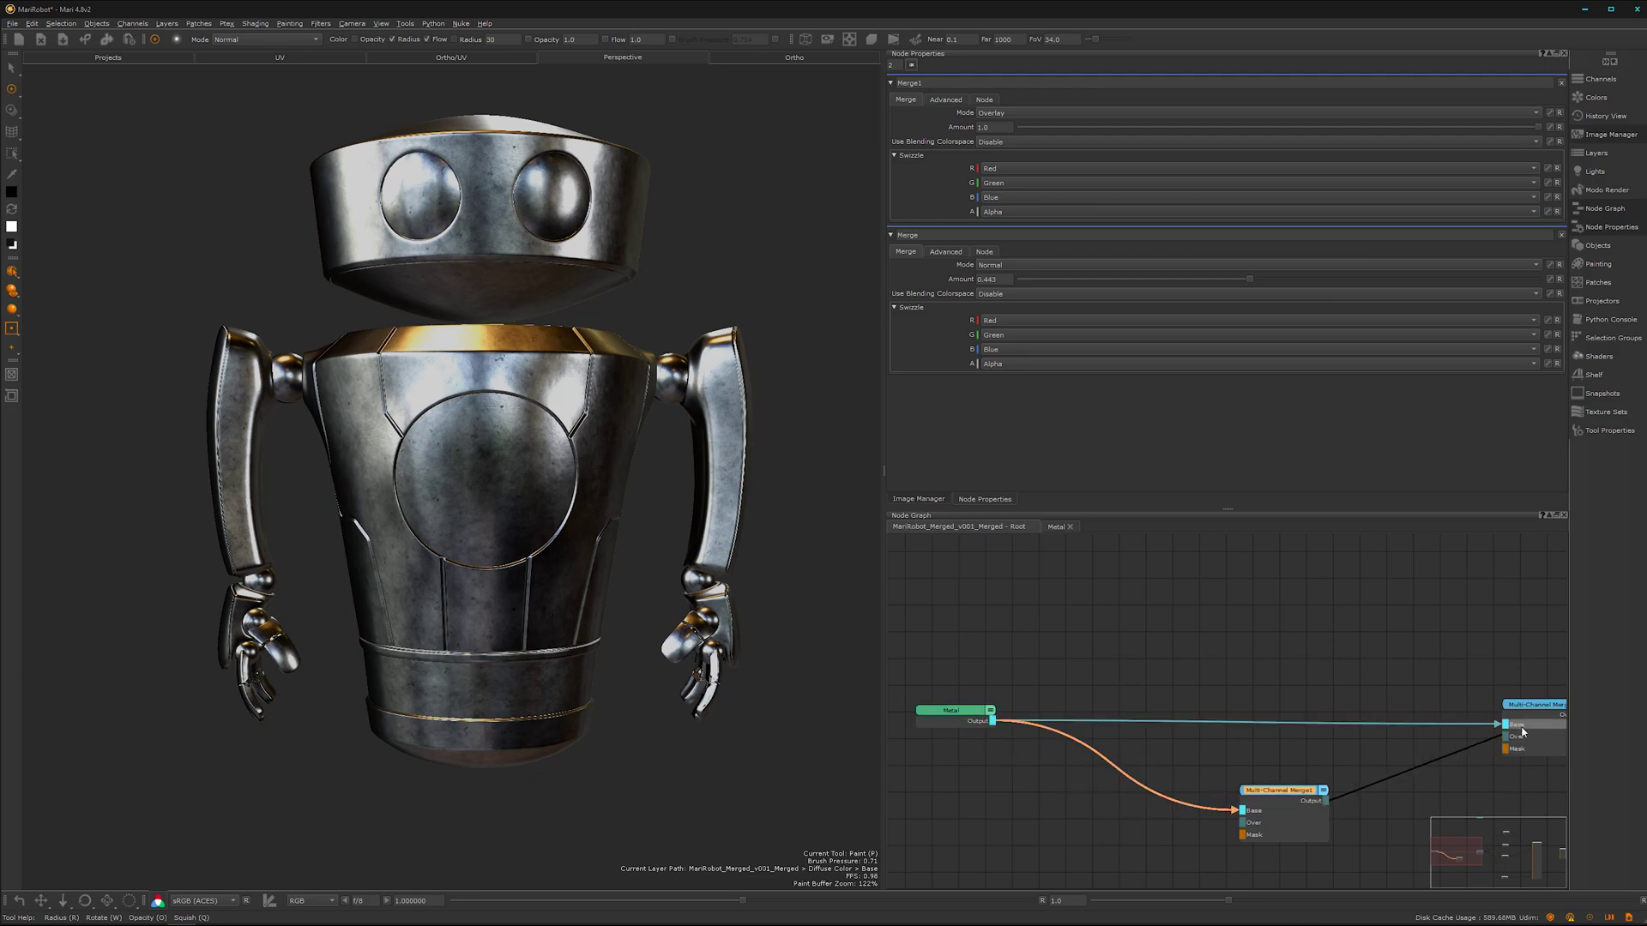
left_click_drag(1295, 797, 1120, 705)
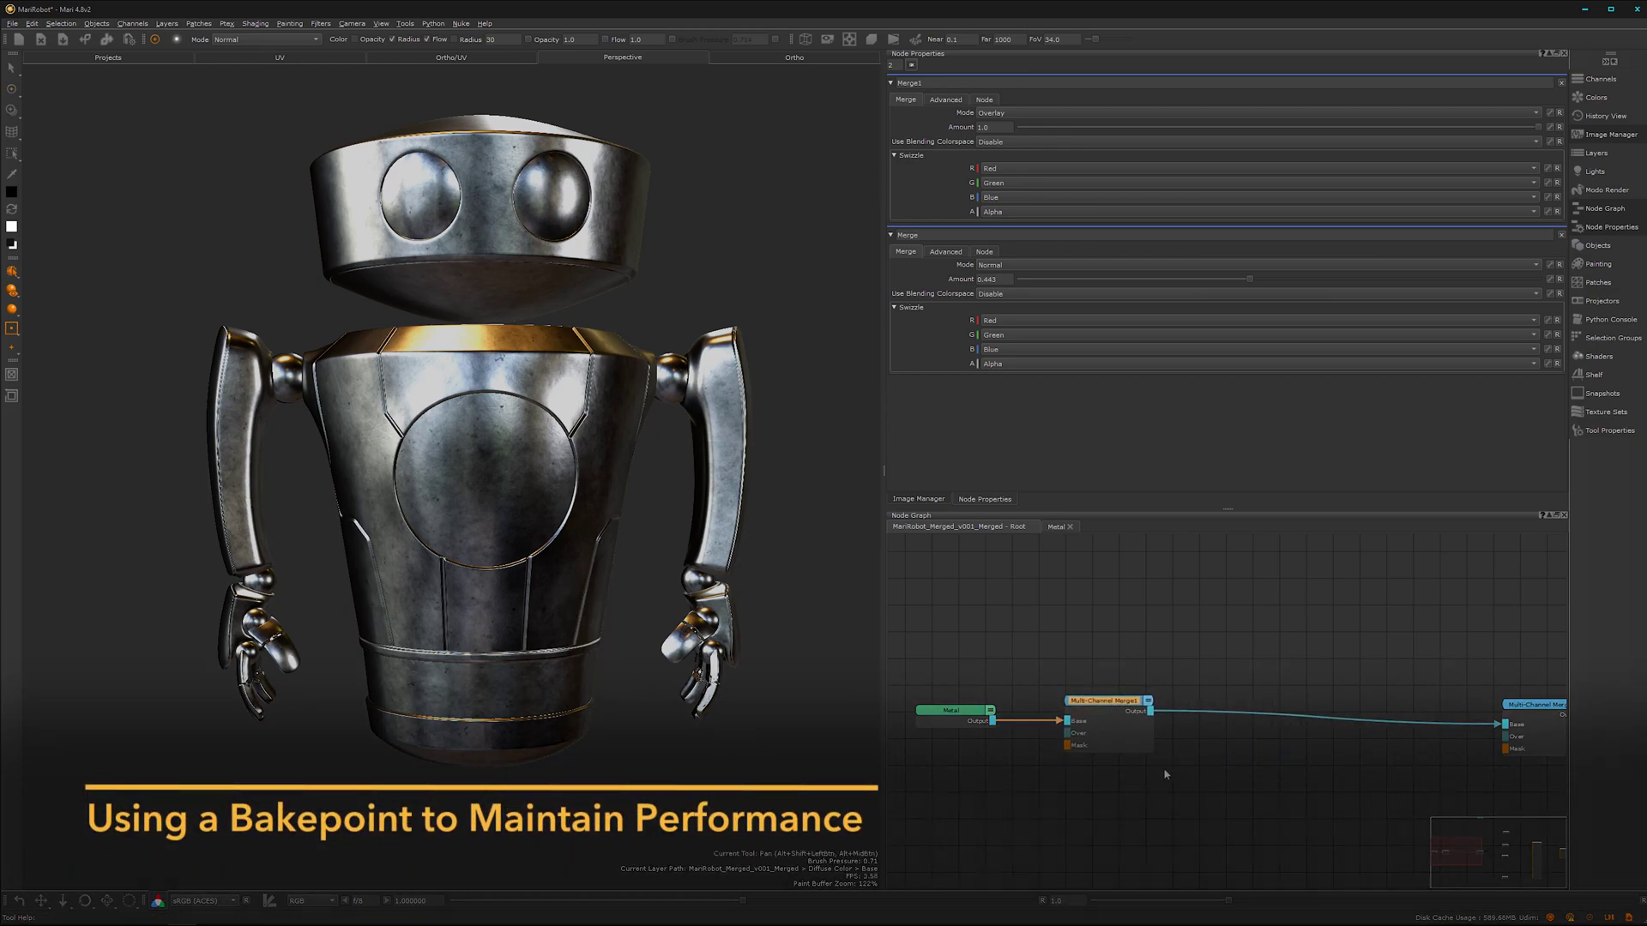
scroll(1113, 800, "up", 1)
middle_click_drag(1155, 790, 1350, 801)
left_click(1197, 793)
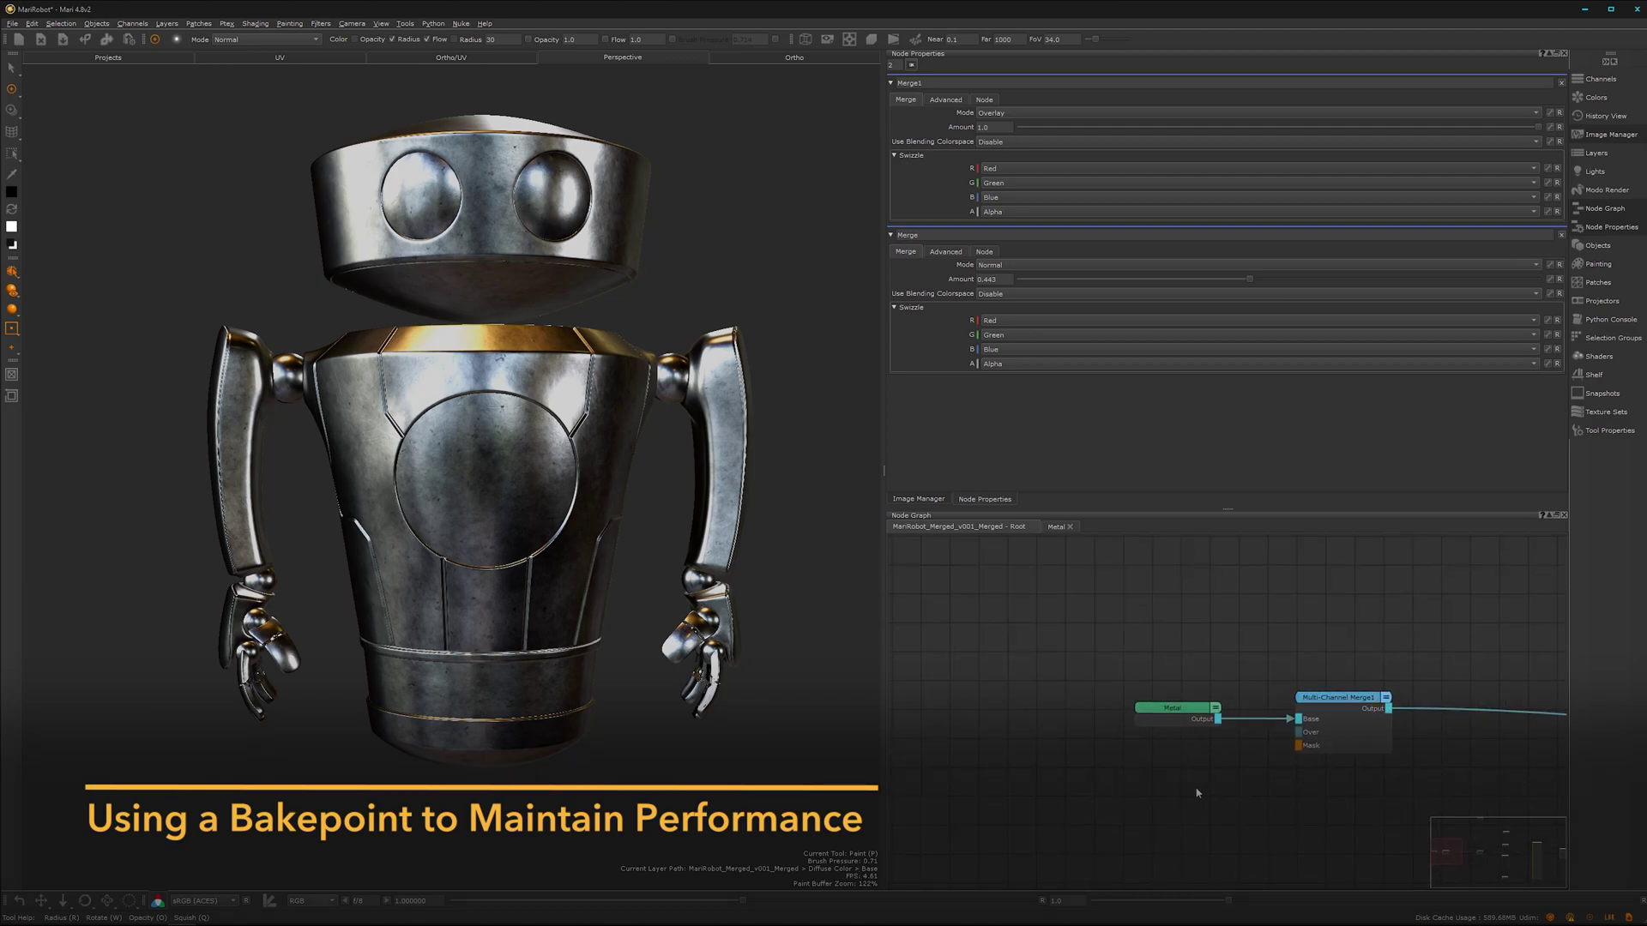
left_click_drag(1180, 718, 1061, 714)
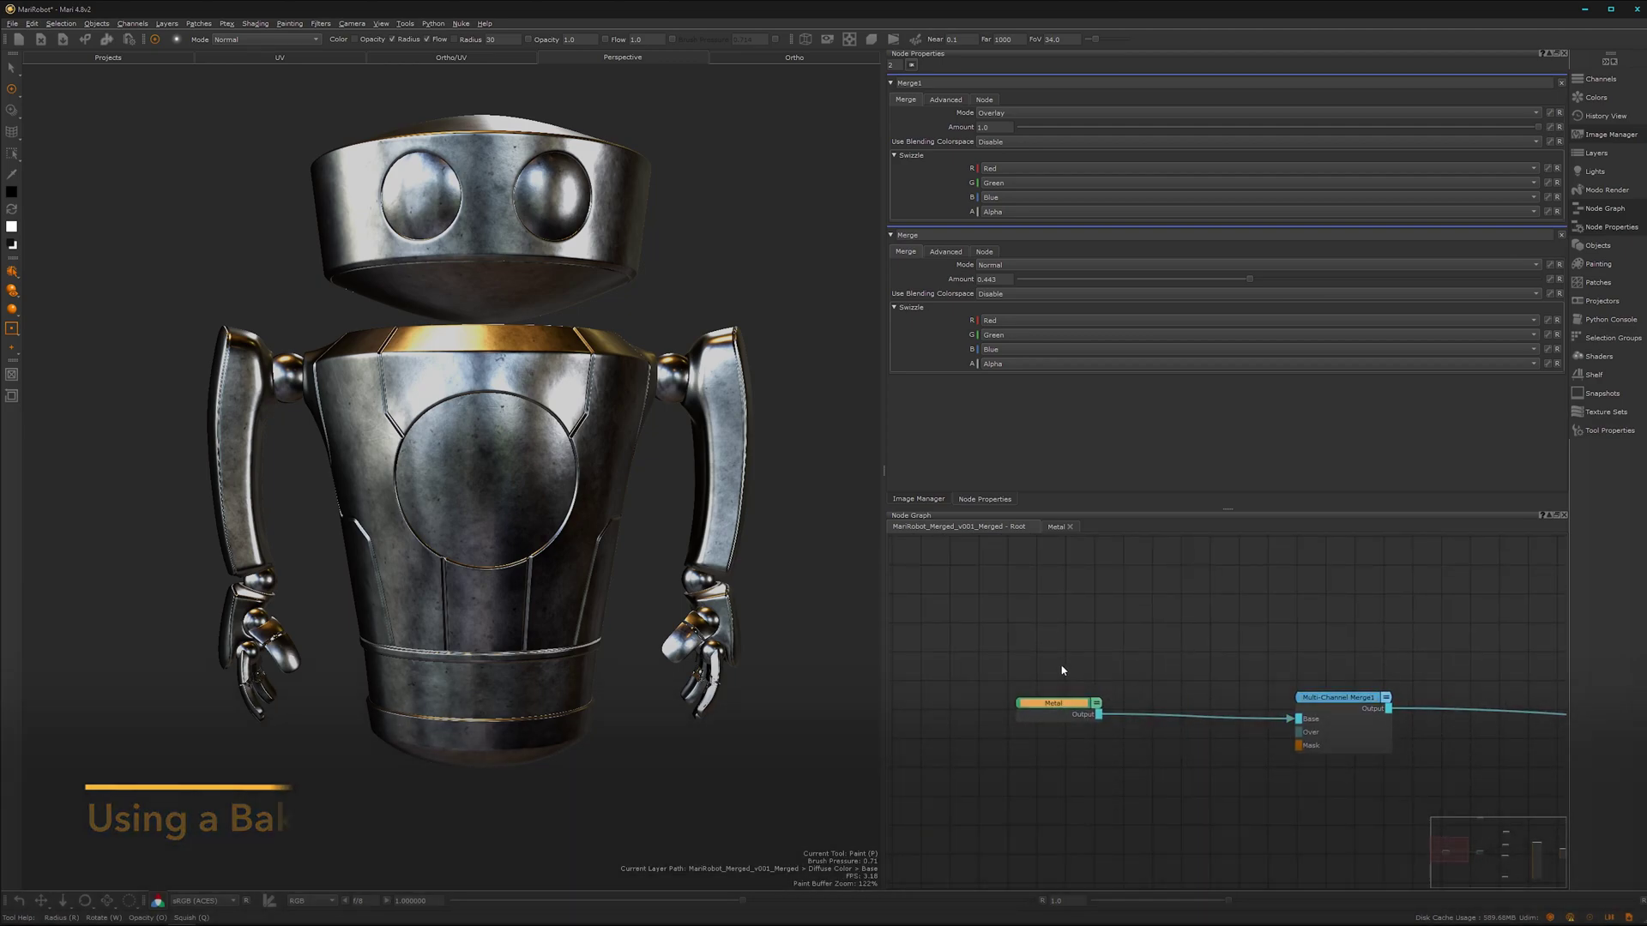
Step: Create a Multi-Channel Bake Point node with Arnold Standard Surface, size 4096 x 4096, 8bit (Byte) depth and Use Channel Settings enabled
left_click(1072, 844)
key("Tab")
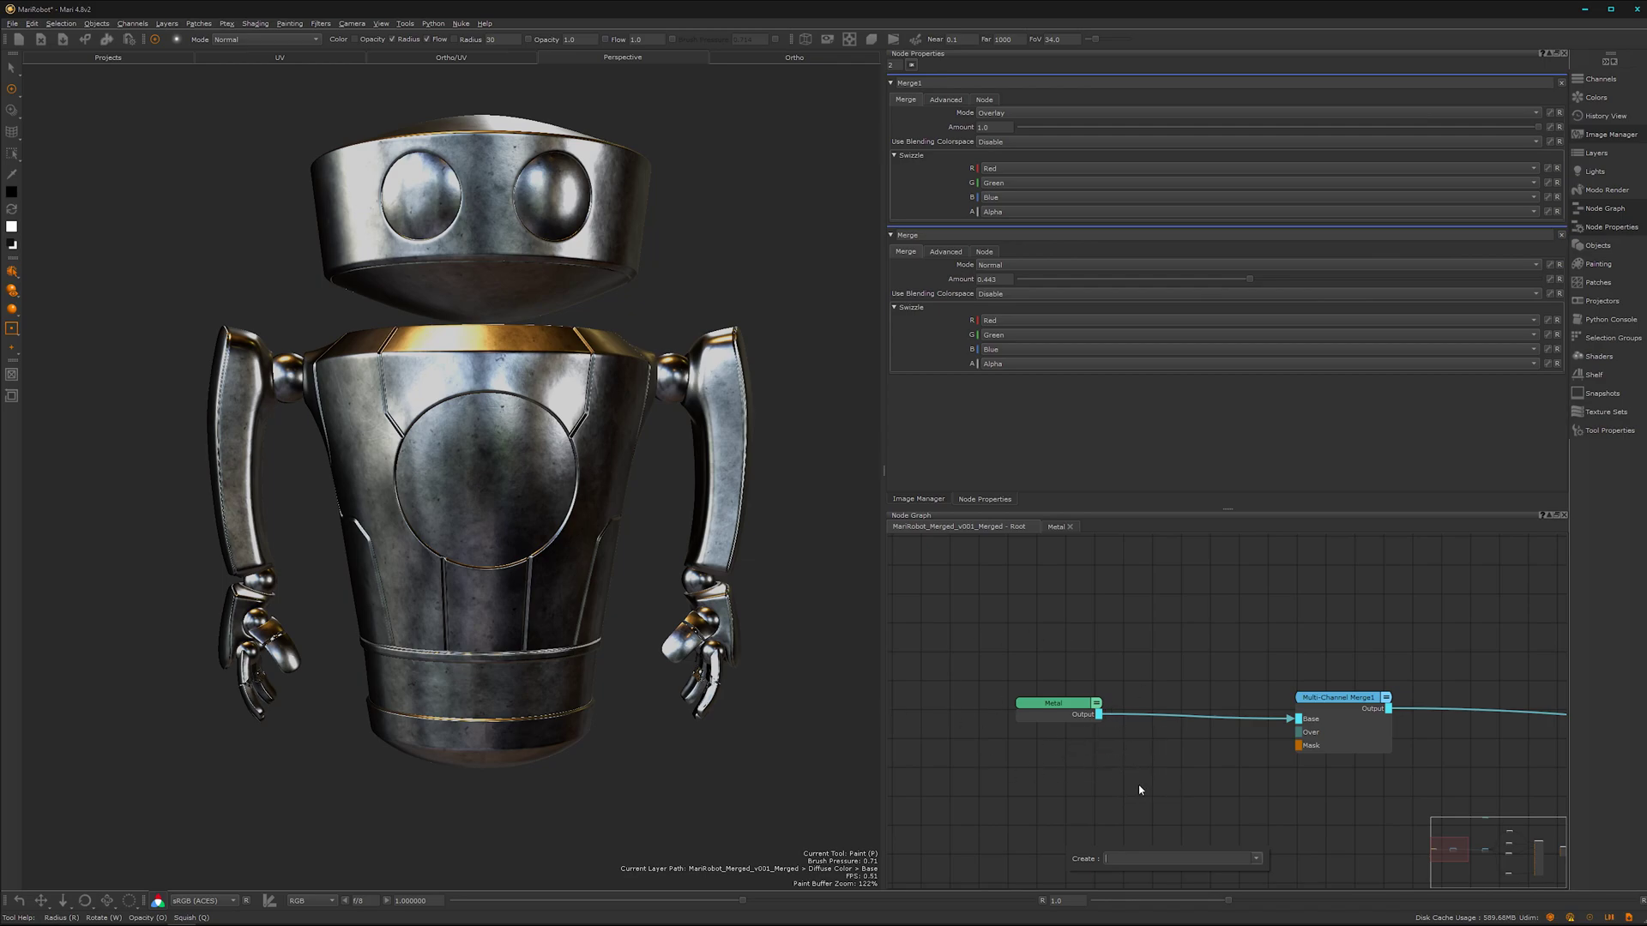
type("bake")
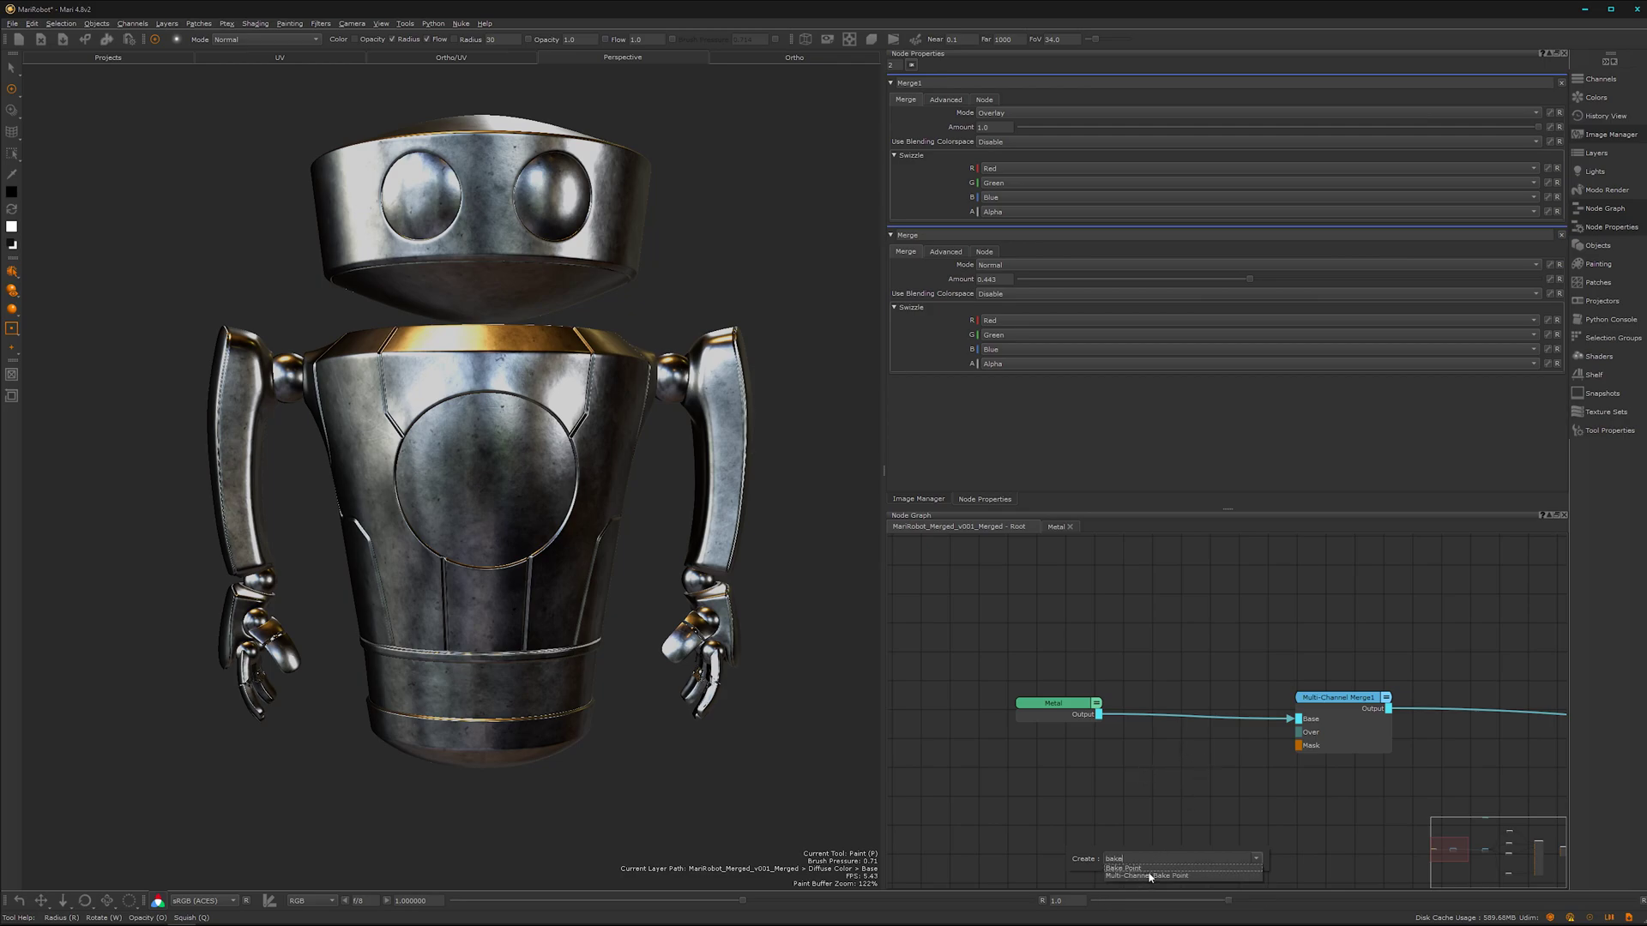
left_click(1149, 876)
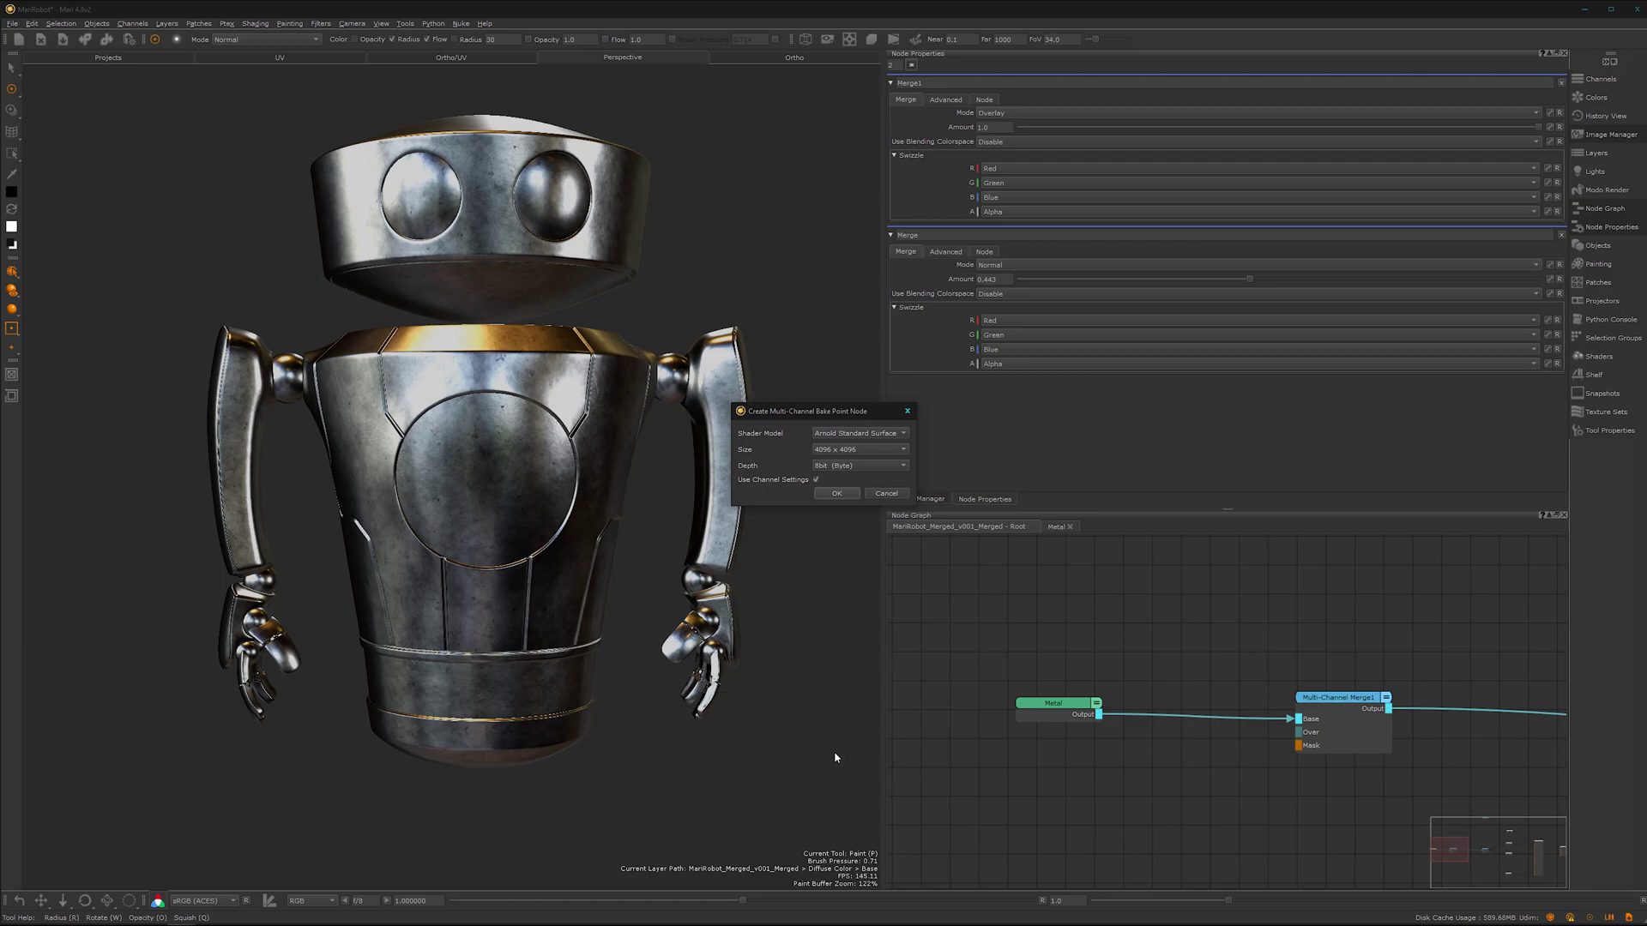
left_click(827, 496)
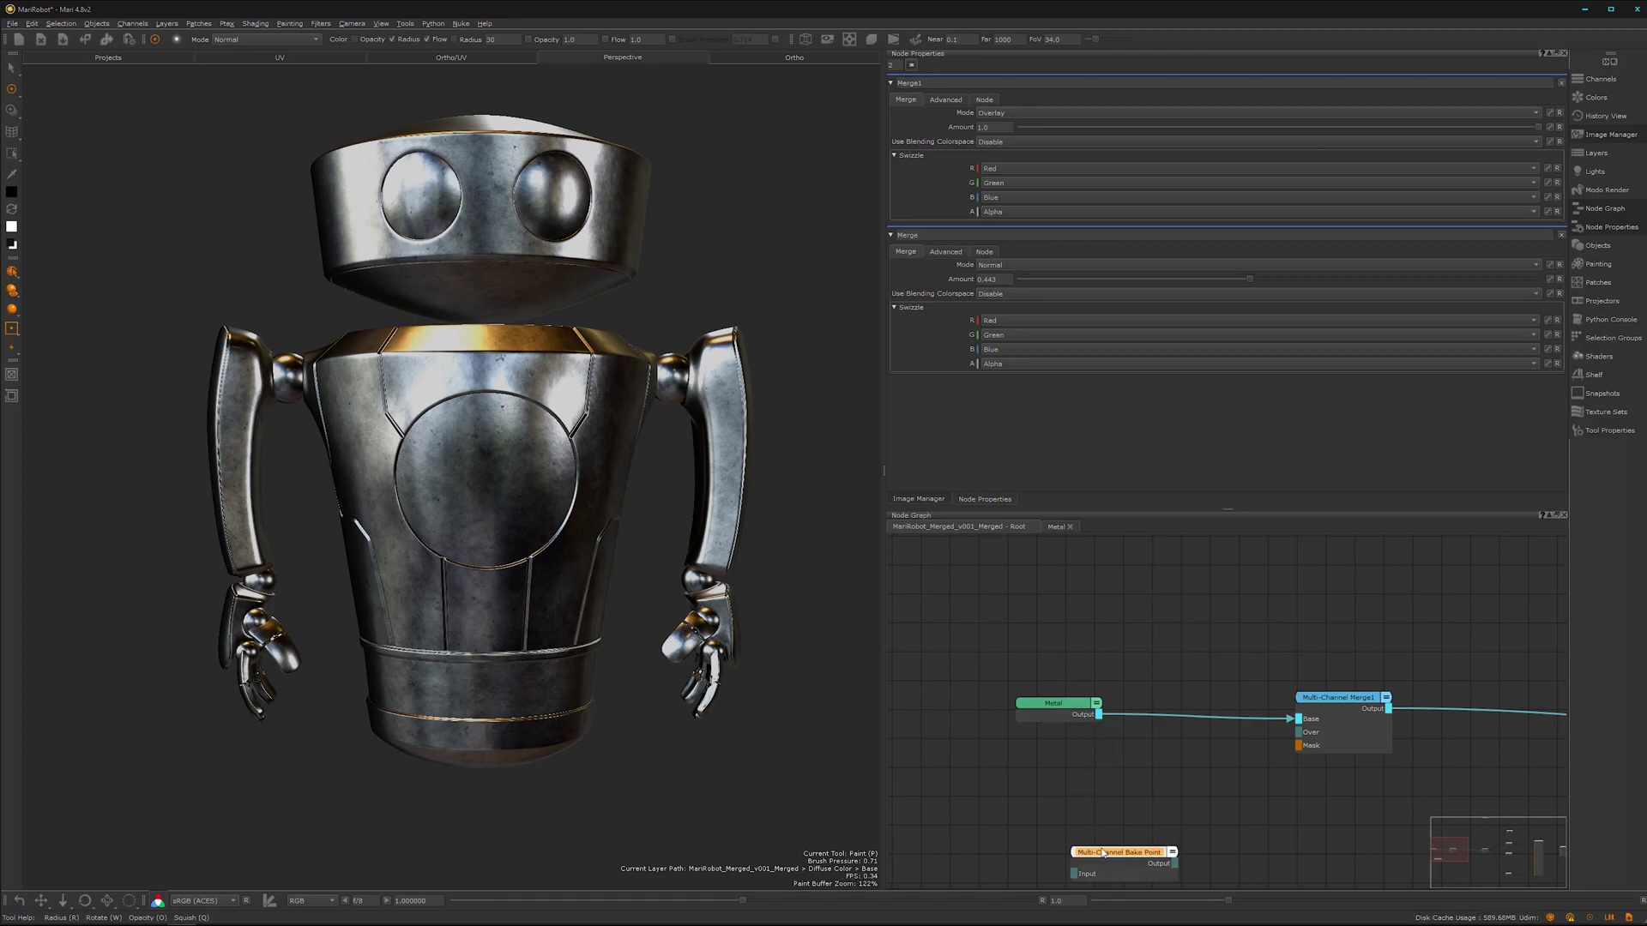
Step: Connect the Multi-Channel Bake Point between Metal's output and Multi-Channel Merge1's Base input, and line it up between them
left_click_drag(1104, 854, 1123, 808)
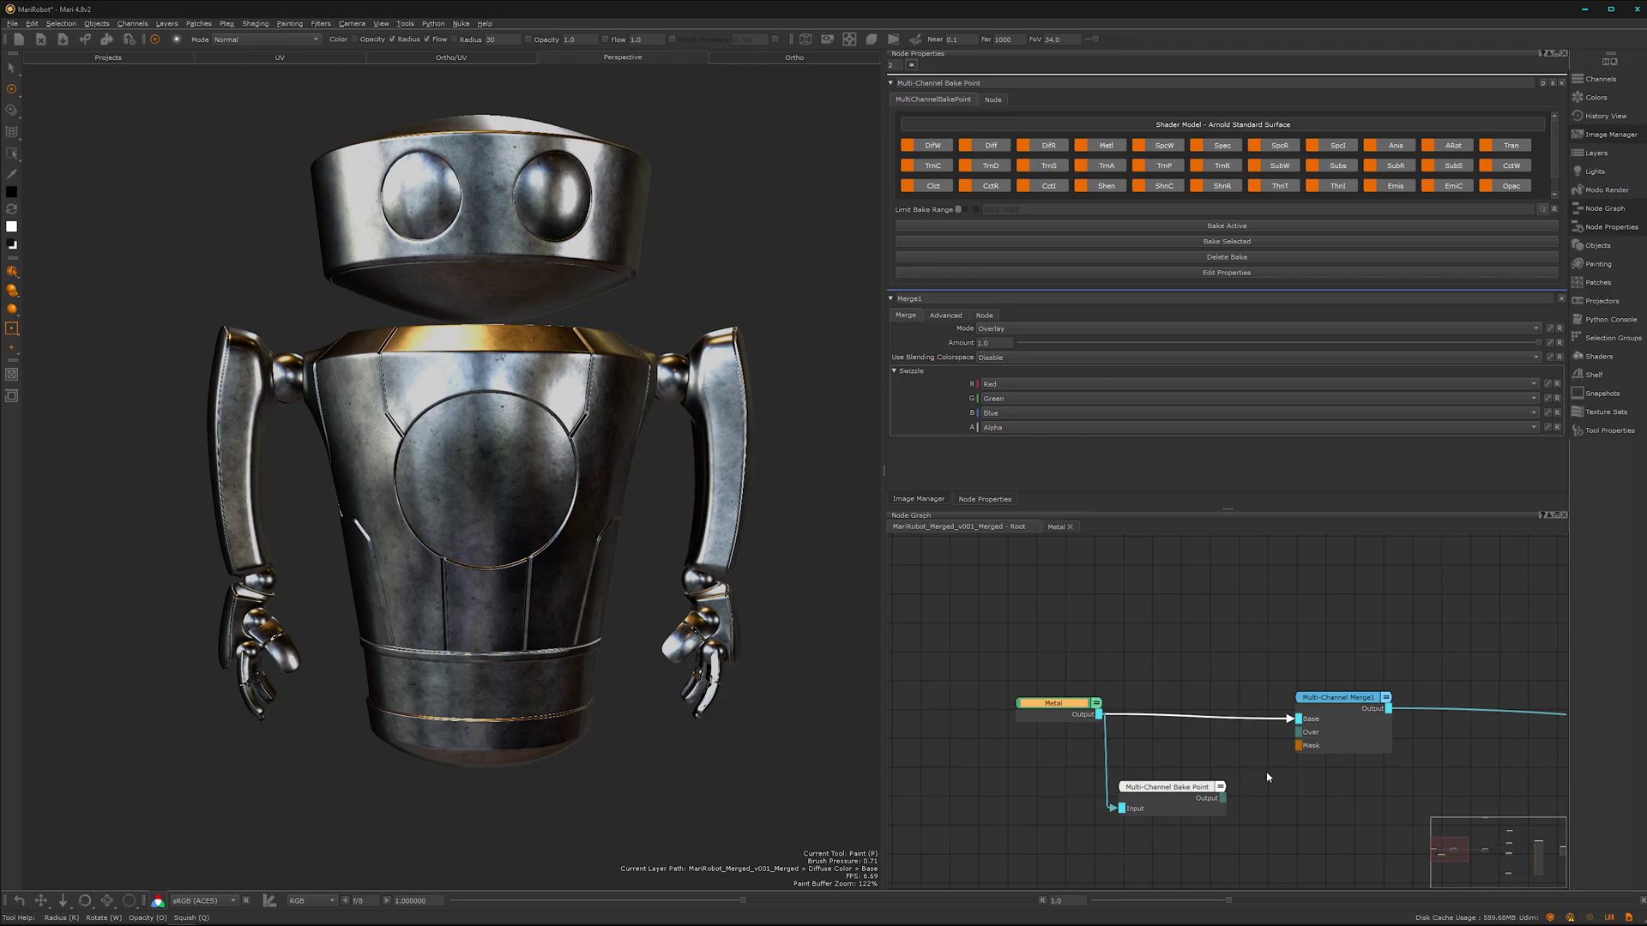
left_click_drag(1229, 800, 1298, 719)
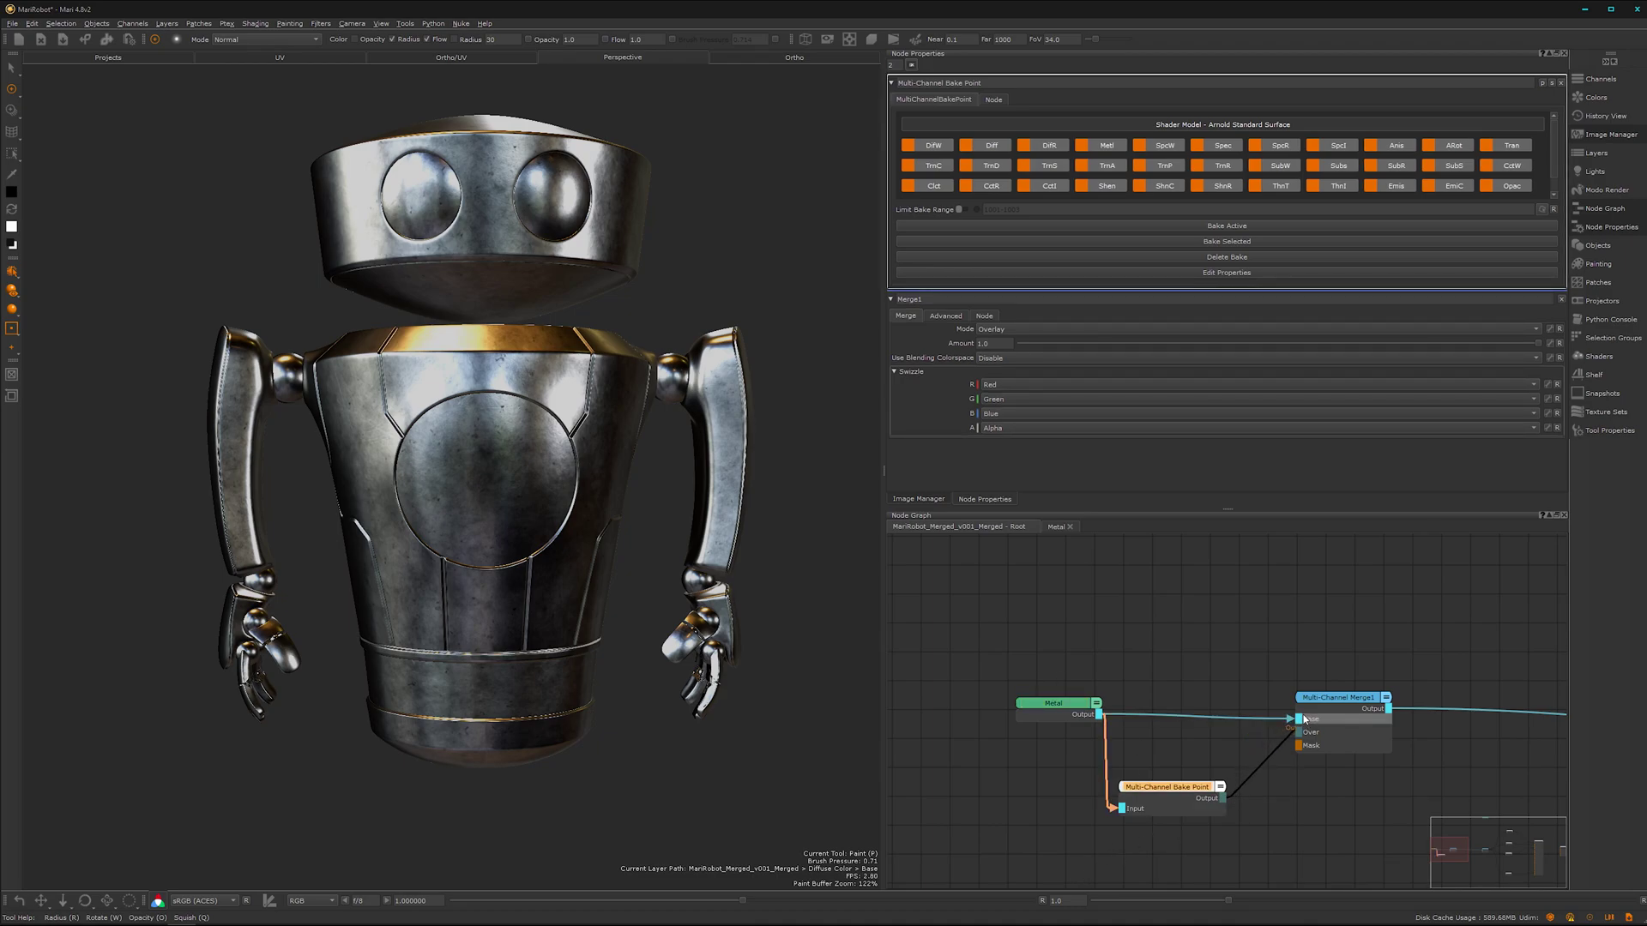
left_click_drag(1053, 704, 940, 698)
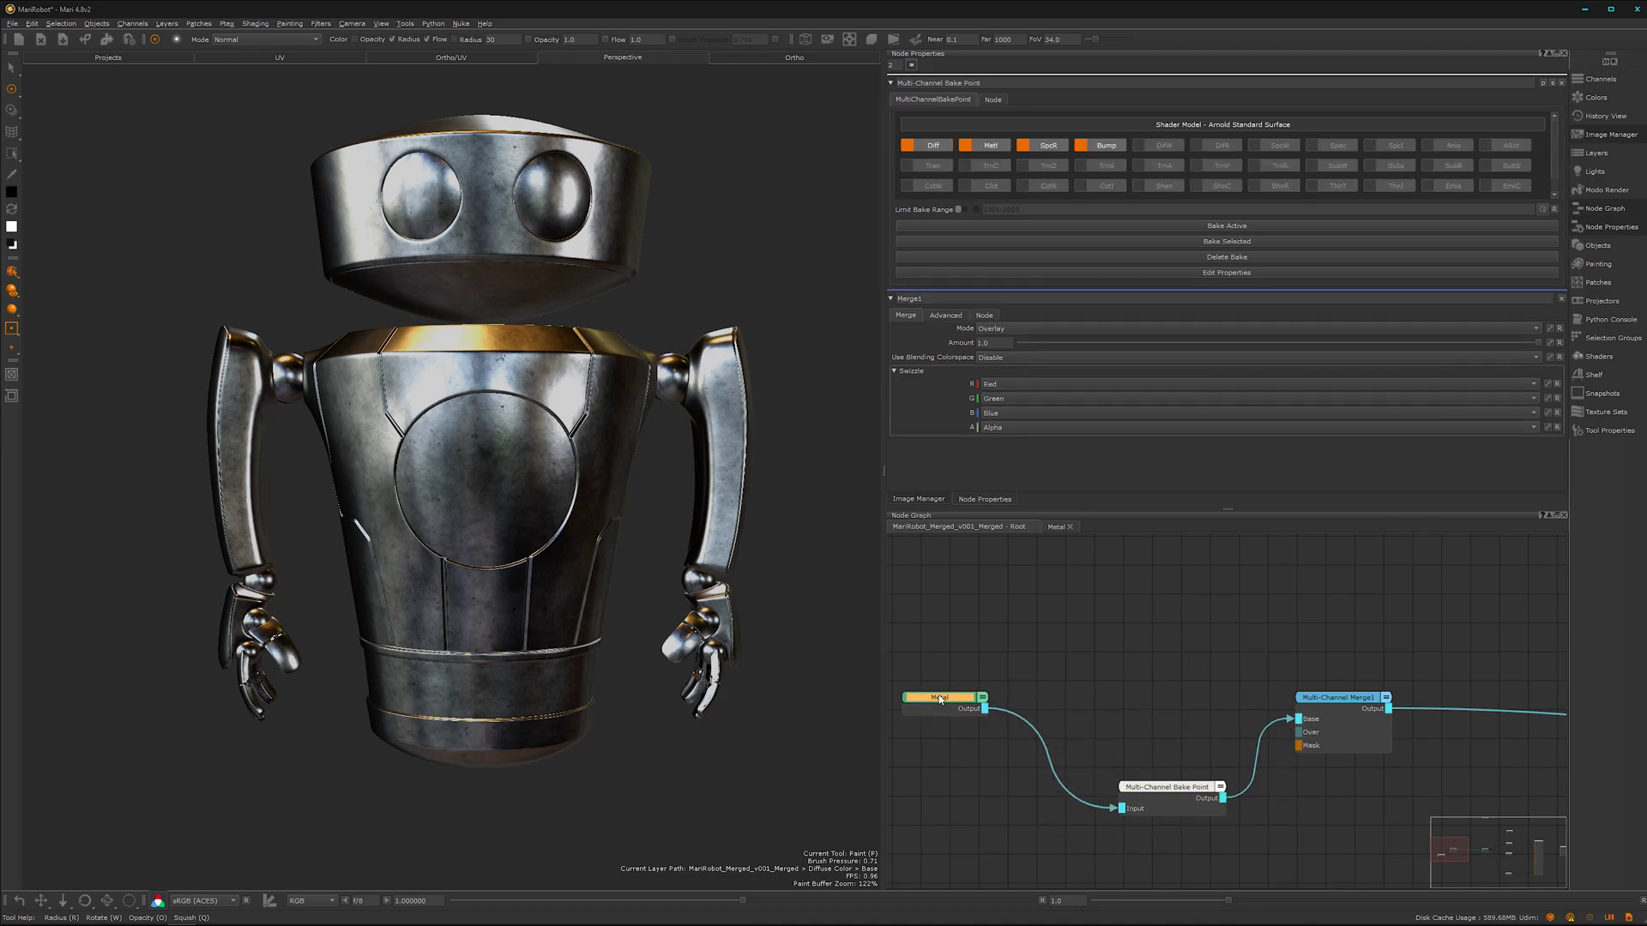
left_click_drag(1153, 787, 1112, 697)
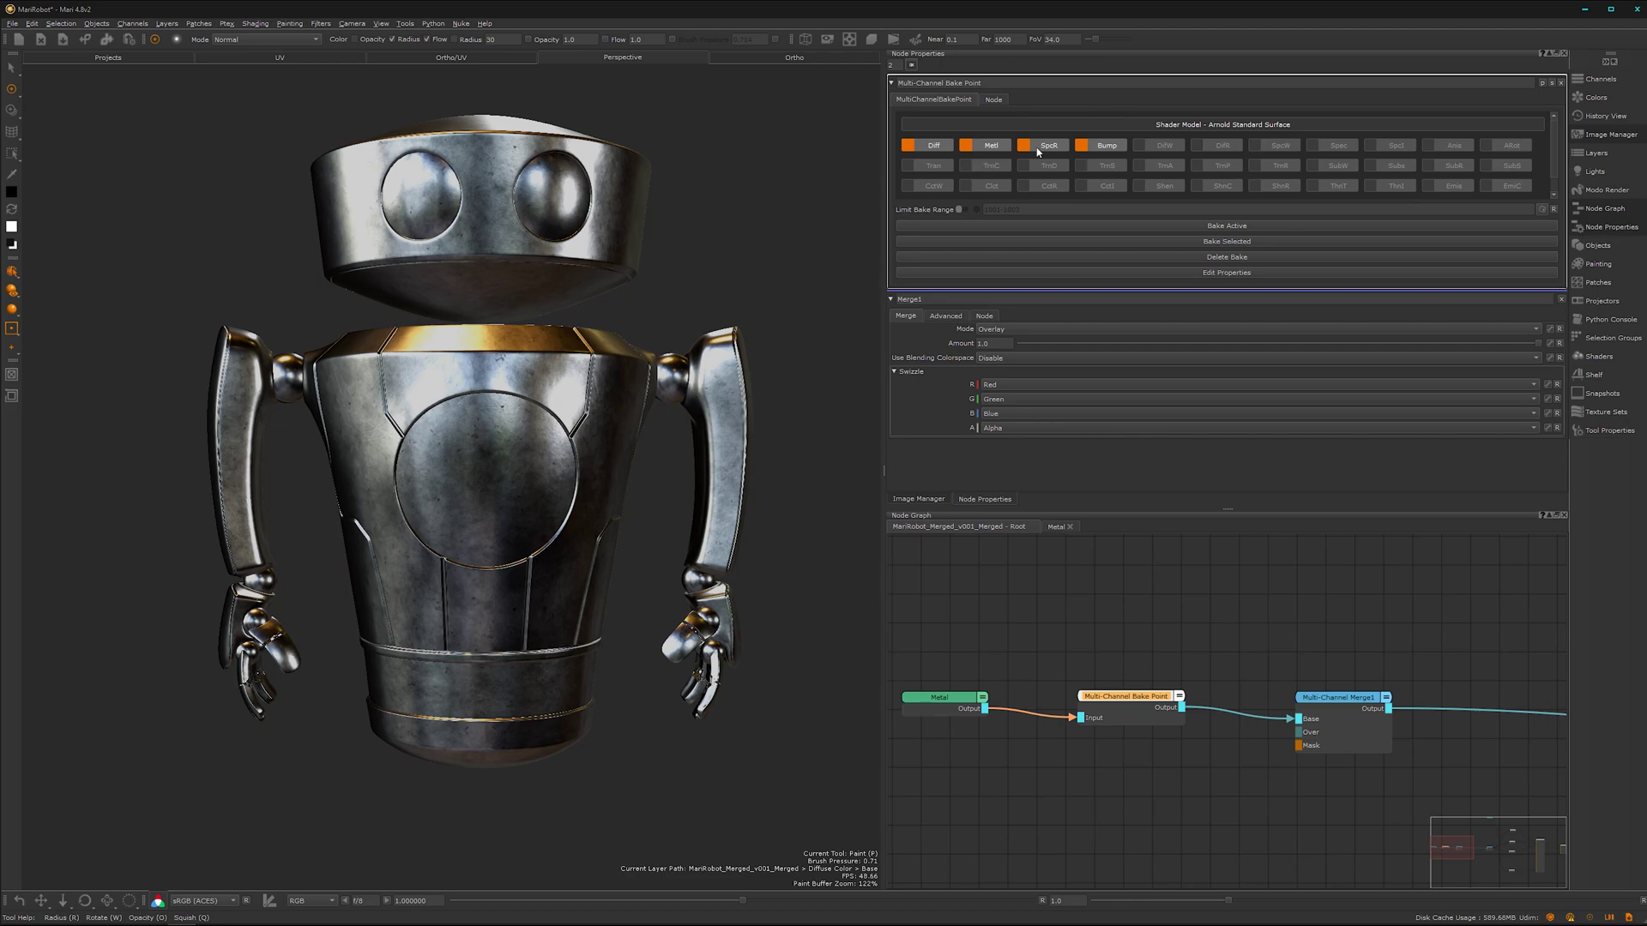
Step: Bake the bake point's active diffuse, metalness, specular roughness and bump channels, and shift the Metal and bake point nodes away from Multi-Channel Merge1
left_click(1232, 229)
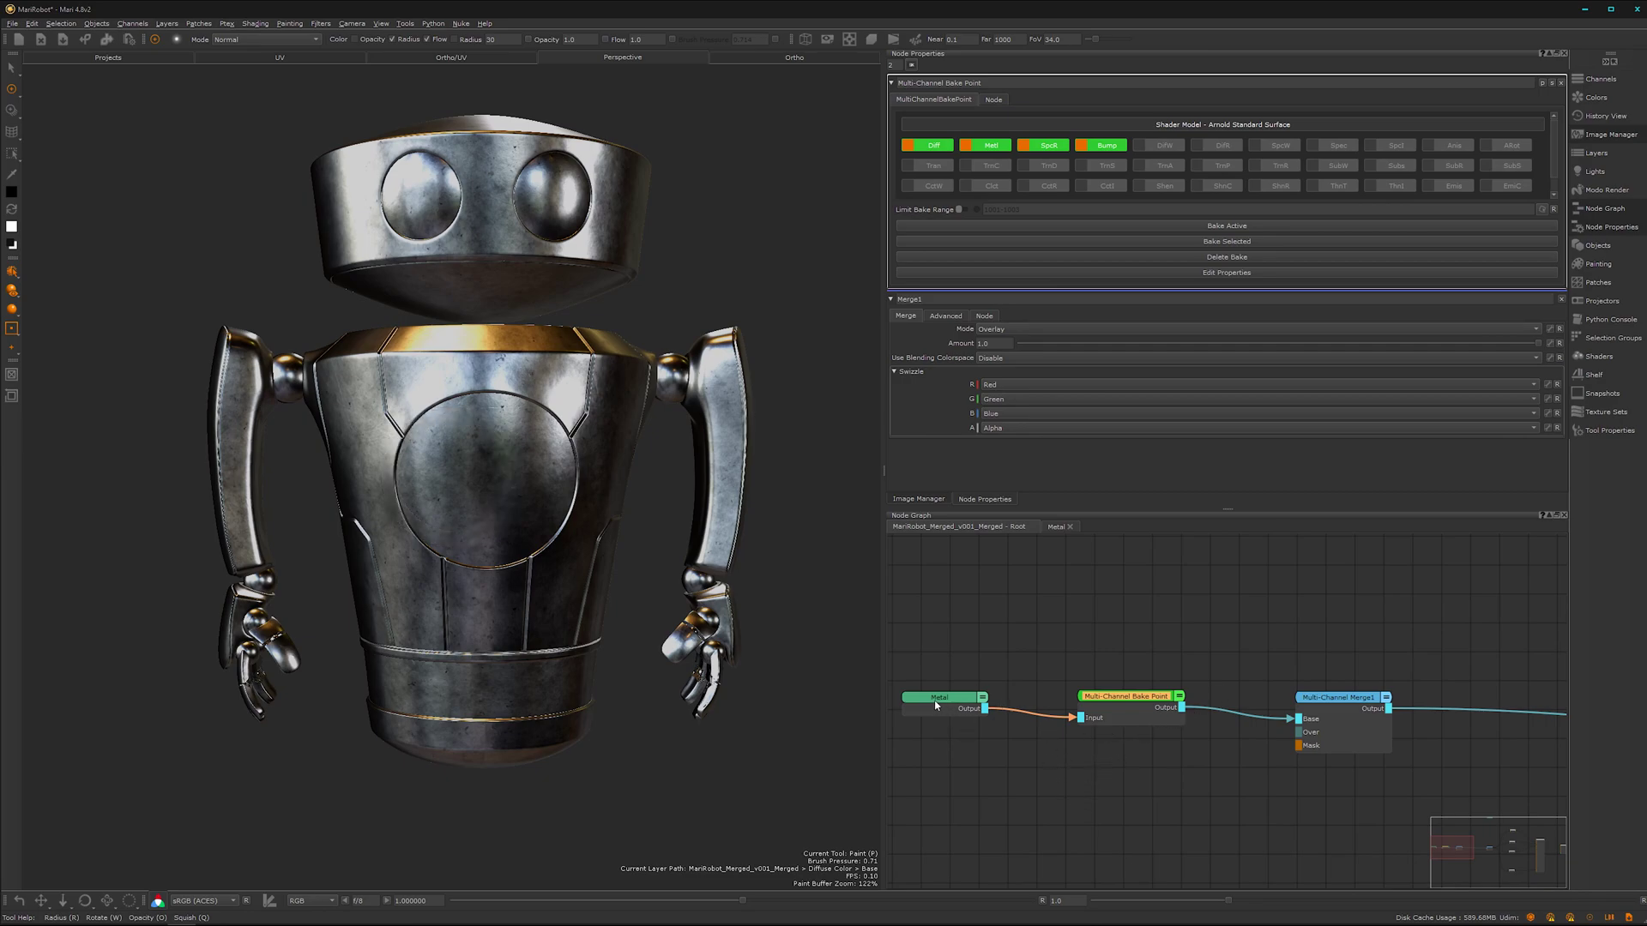
left_click_drag(935, 705, 933, 708)
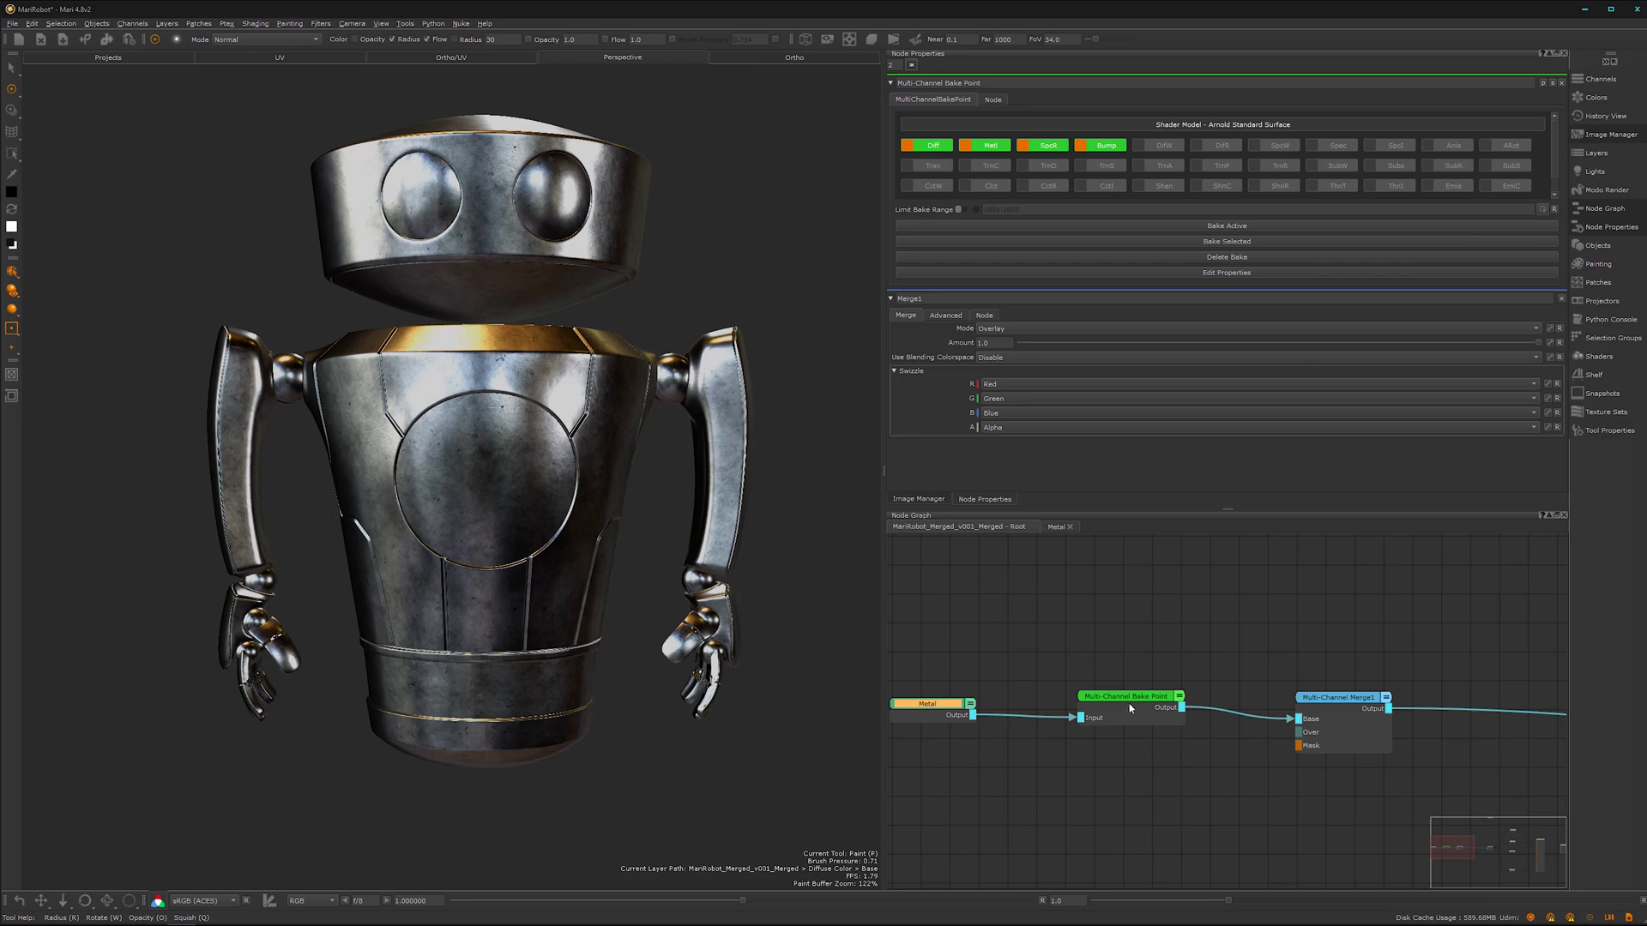
left_click_drag(1137, 618, 920, 795)
left_click_drag(1134, 699, 1079, 709)
mouse_move(494, 556)
left_mouse_down("alt")
mouse_move(592, 635)
mouse_move(644, 588)
mouse_move(453, 646)
mouse_move(544, 651)
mouse_move(541, 581)
mouse_move(480, 616)
mouse_move(544, 629)
mouse_move(531, 610)
left_mouse_up("alt")
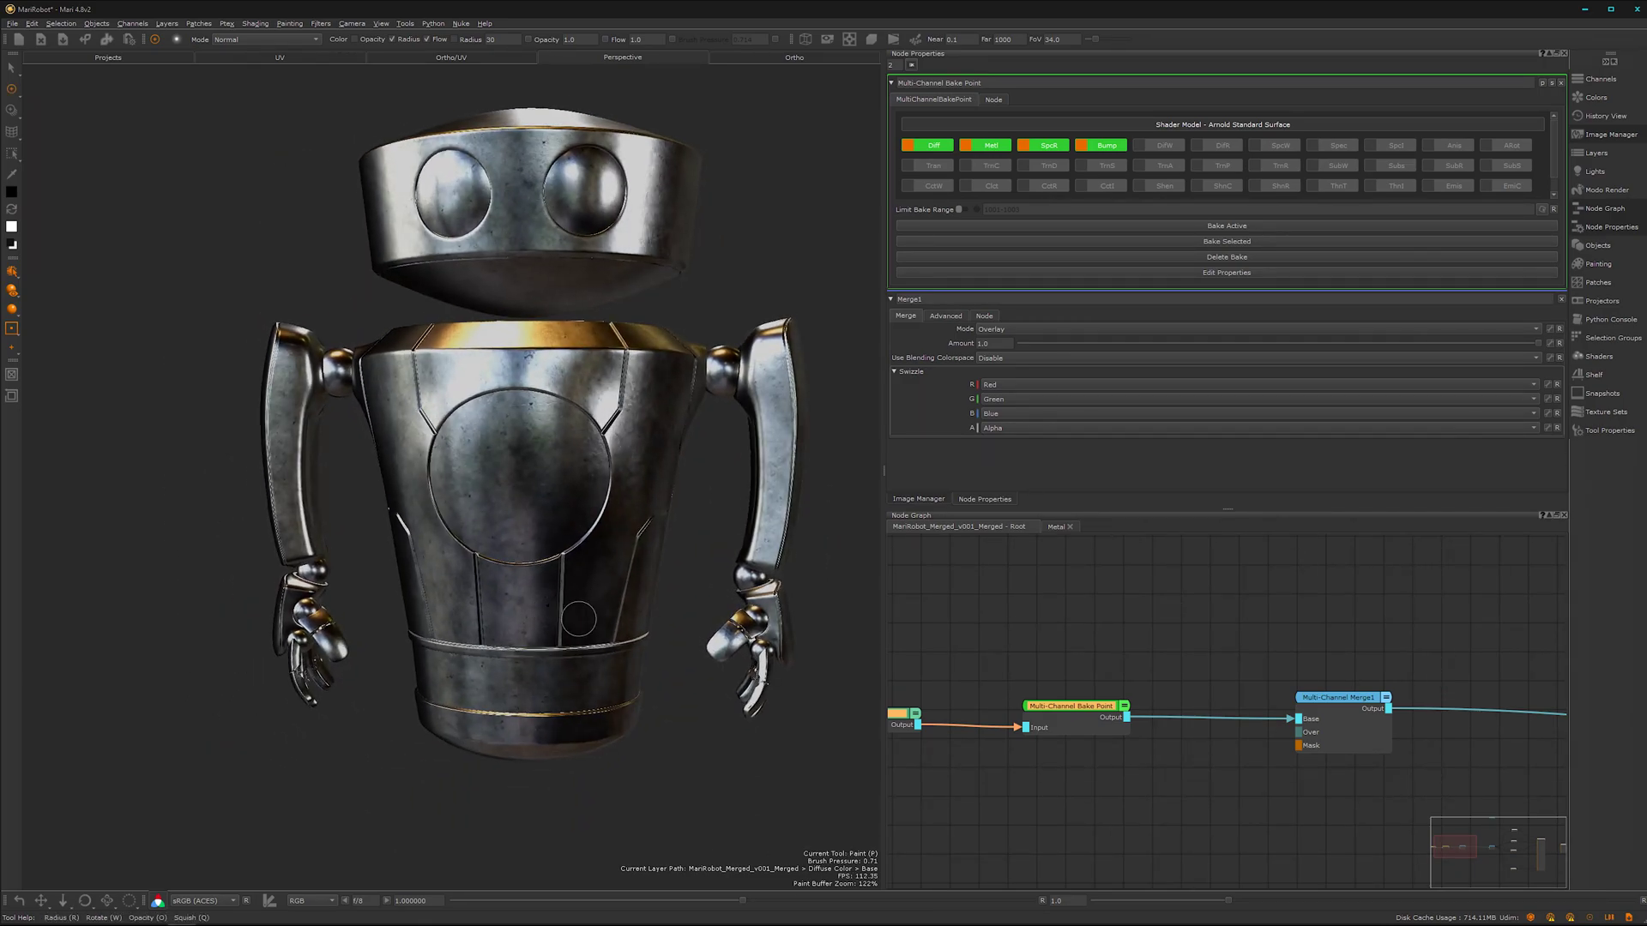